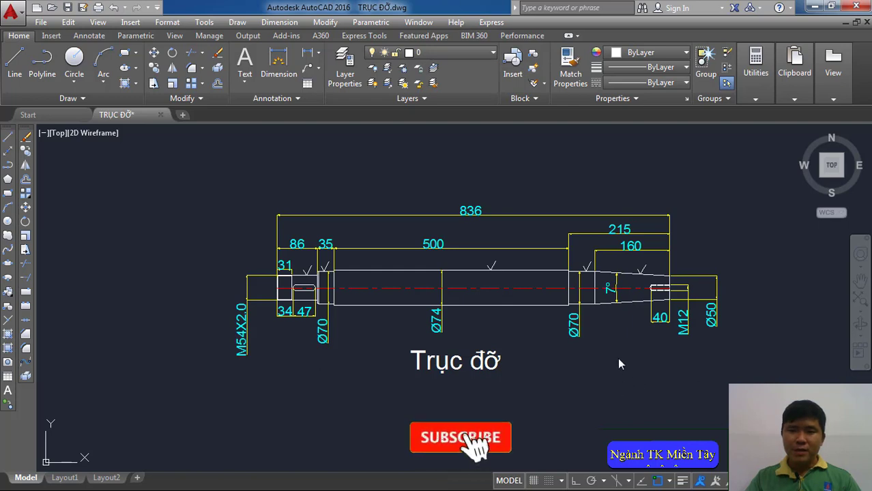
Step: Recentre the view on the reference shaft, cancelling an accidental move
left_click(535, 365)
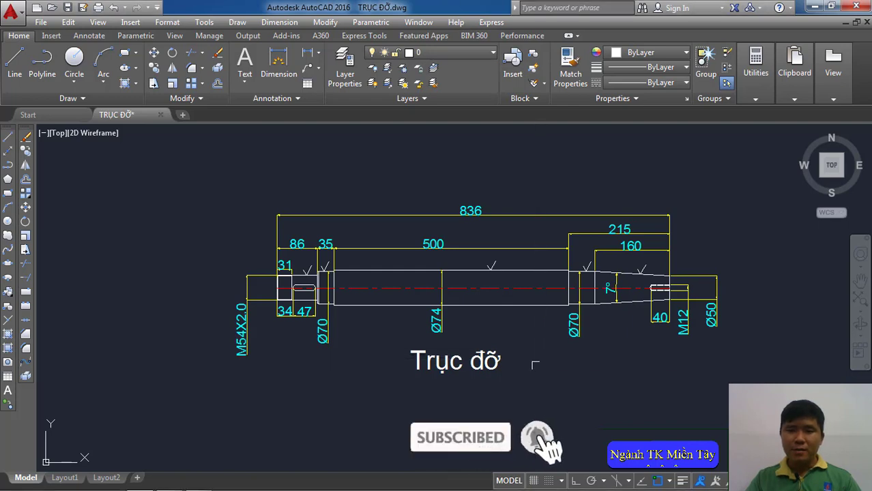
scroll(616, 405, "up", 2)
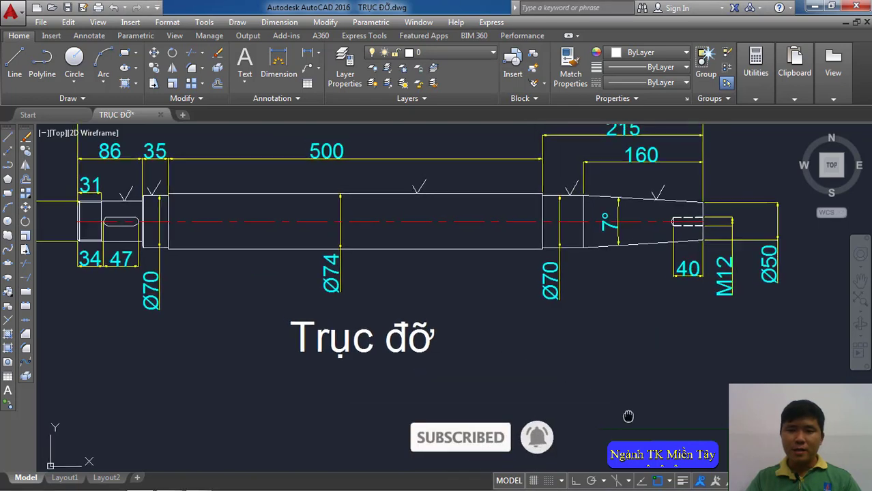
middle_click_drag(679, 422, 682, 431)
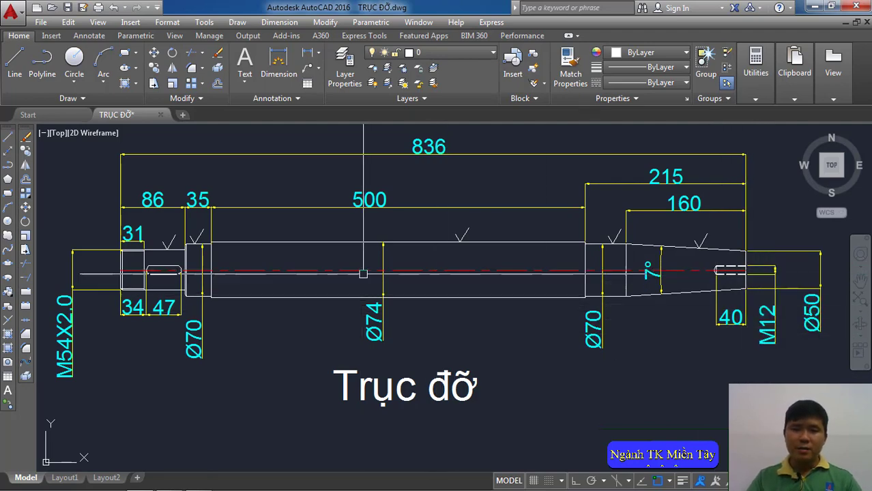
left_click(372, 245)
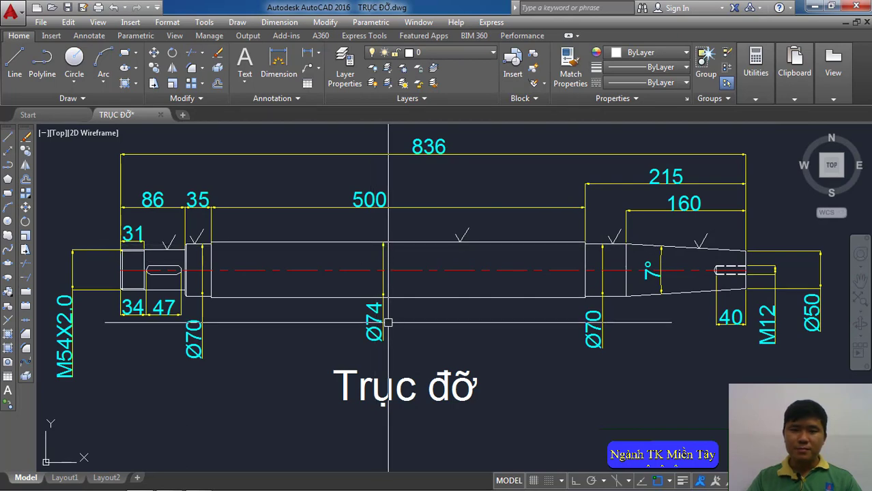
key("Escape")
scroll(384, 322, "down", 4)
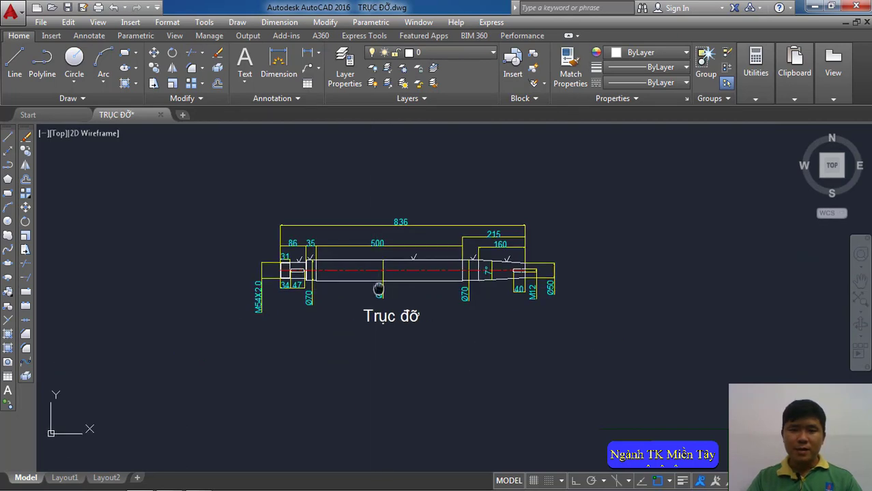
scroll(341, 287, "up", 2)
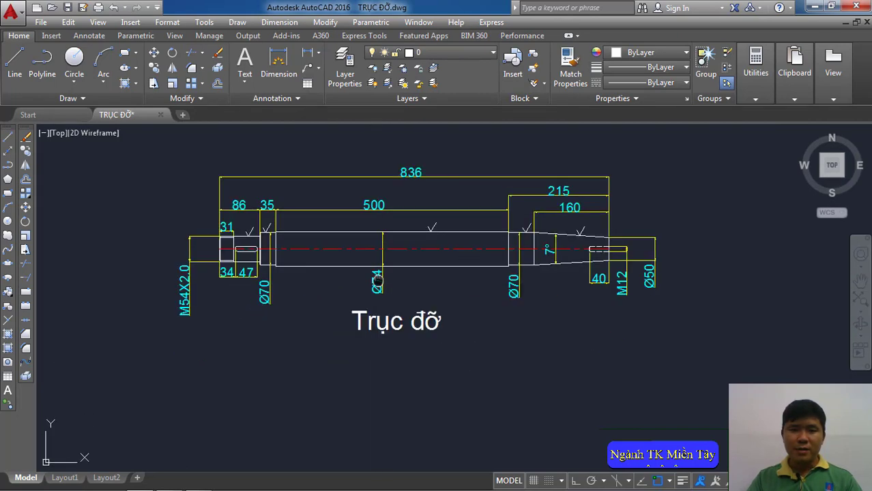
Step: Draw a long horizontal base line below the Trục đỡ title with Ortho on
left_click(22, 74)
left_click(206, 334)
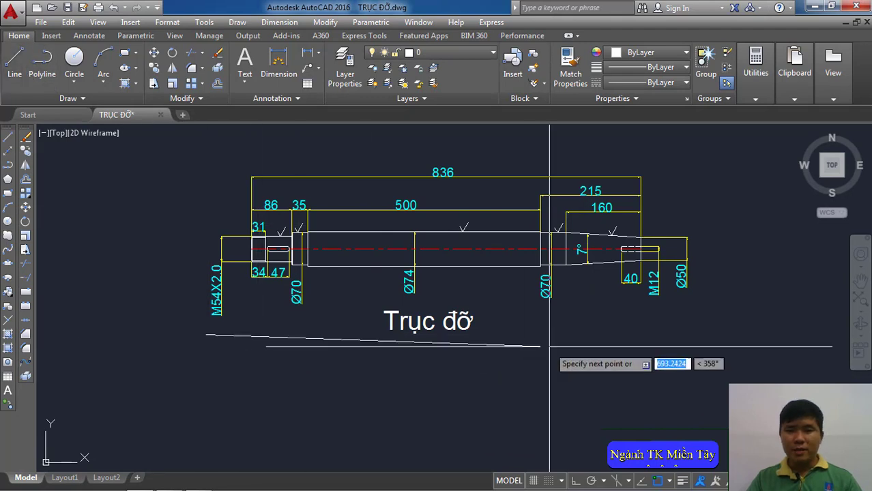
key("F8")
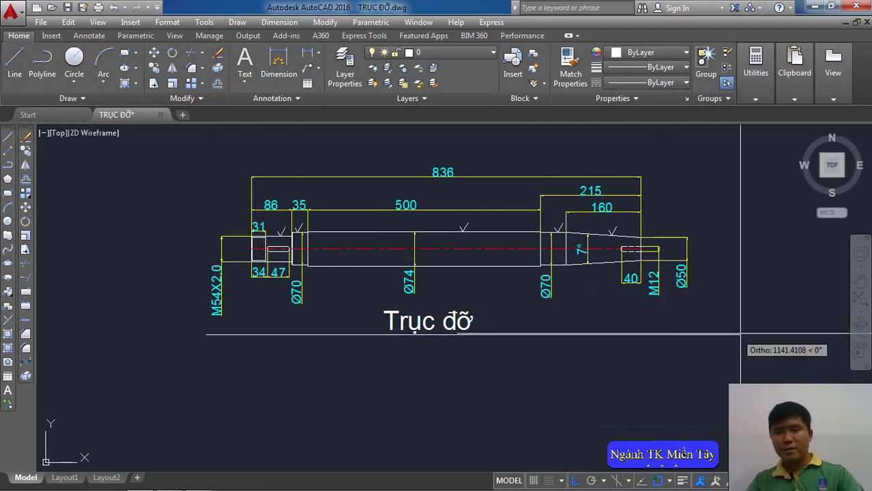
left_click(741, 335)
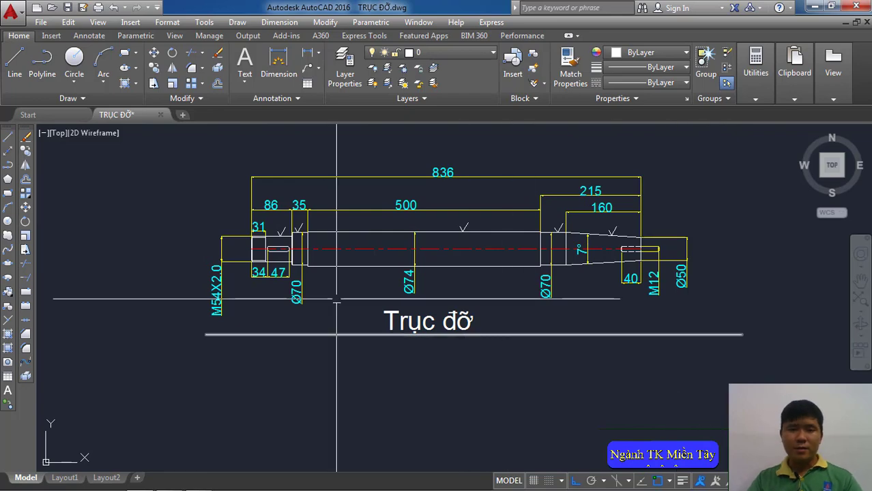
scroll(336, 300, "up", 2)
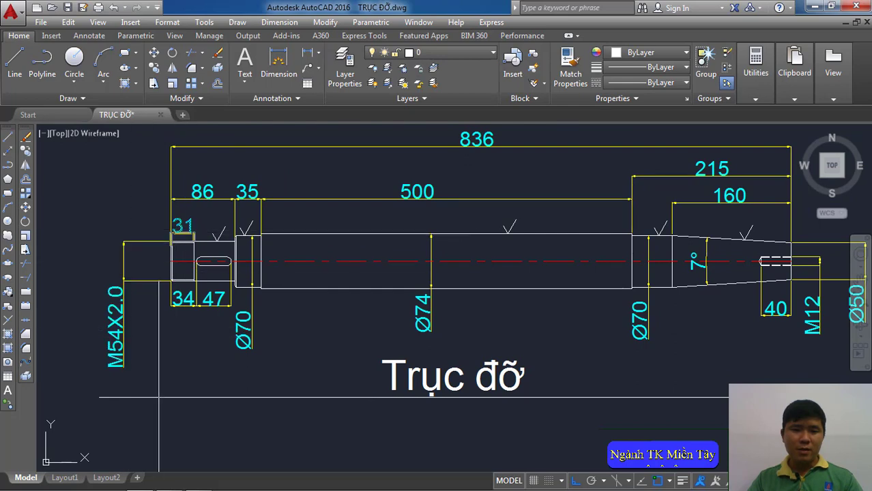
Step: Draw a 31 by 54 rectangle below the drawing using the Dimensions option
middle_click_drag(235, 291, 254, 271)
left_click(238, 23)
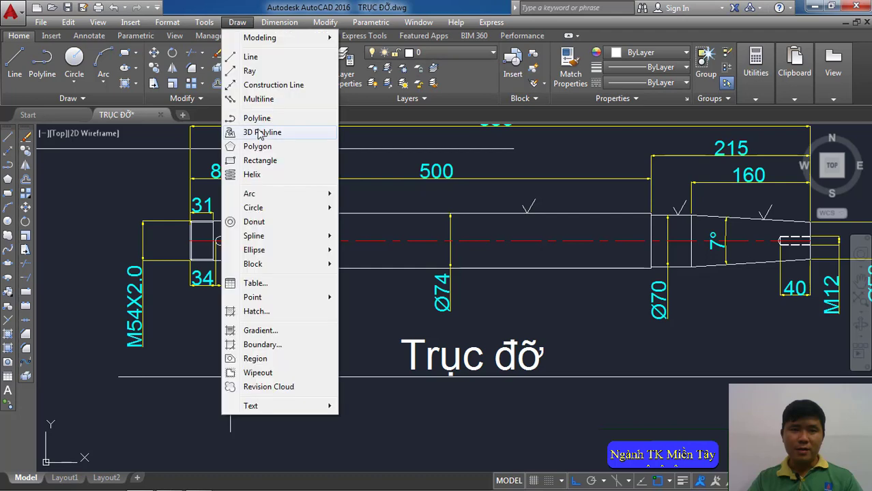
left_click(256, 162)
middle_click_drag(335, 386, 362, 331)
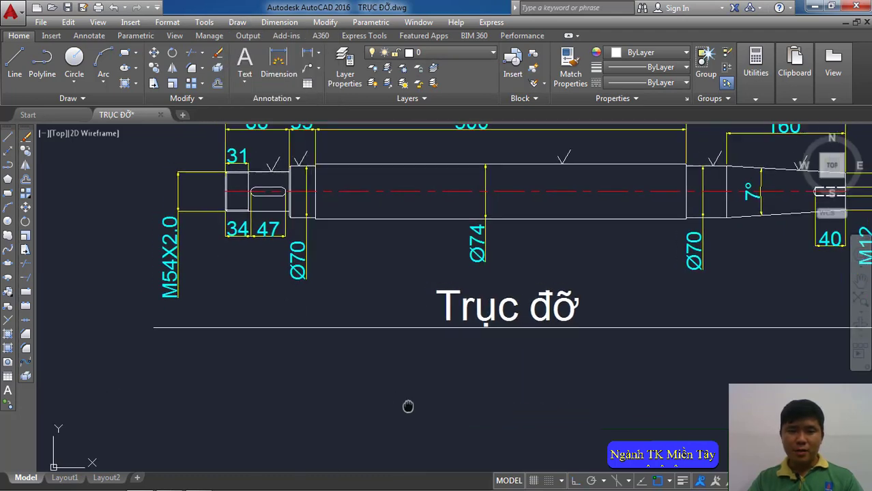
mouse_move(403, 401)
middle_mouse_down()
mouse_move(521, 420)
mouse_move(541, 452)
mouse_move(549, 423)
middle_mouse_up()
left_click(431, 419)
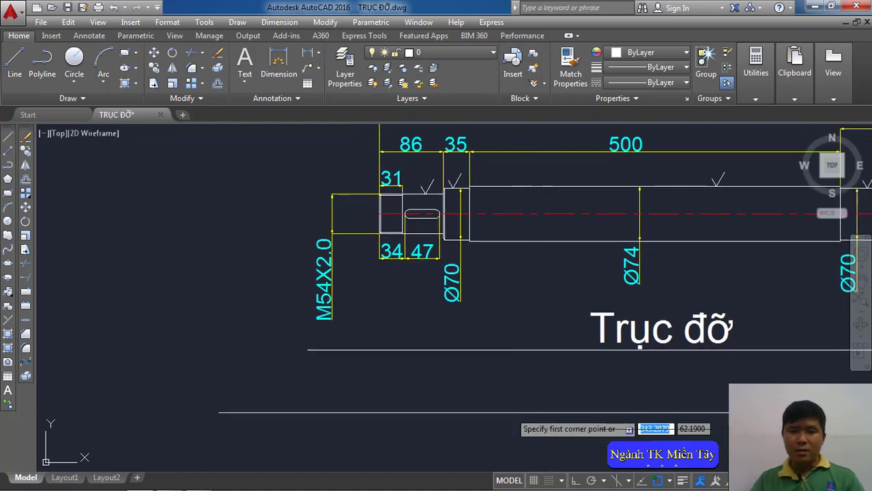
right_click(503, 392)
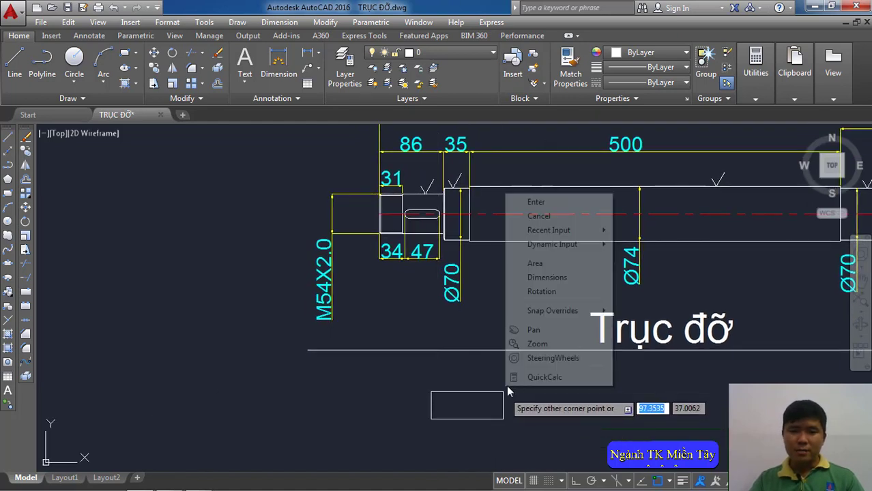
left_click(536, 278)
type("31")
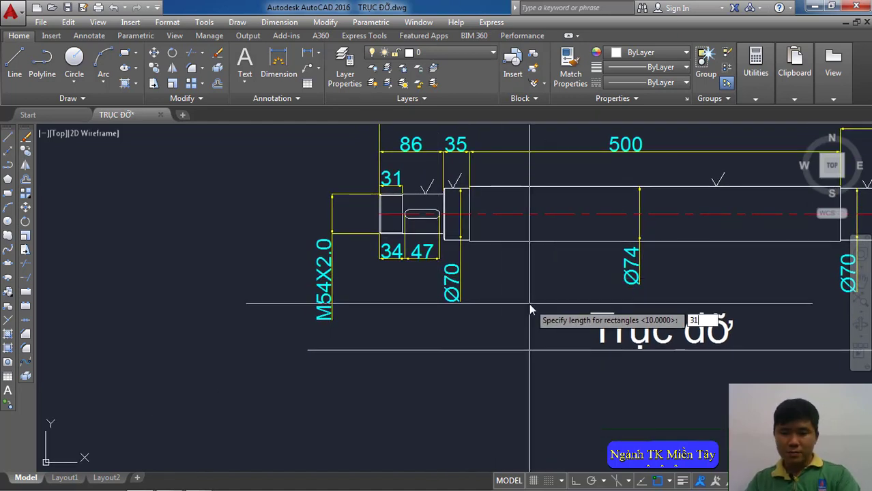
key("Return")
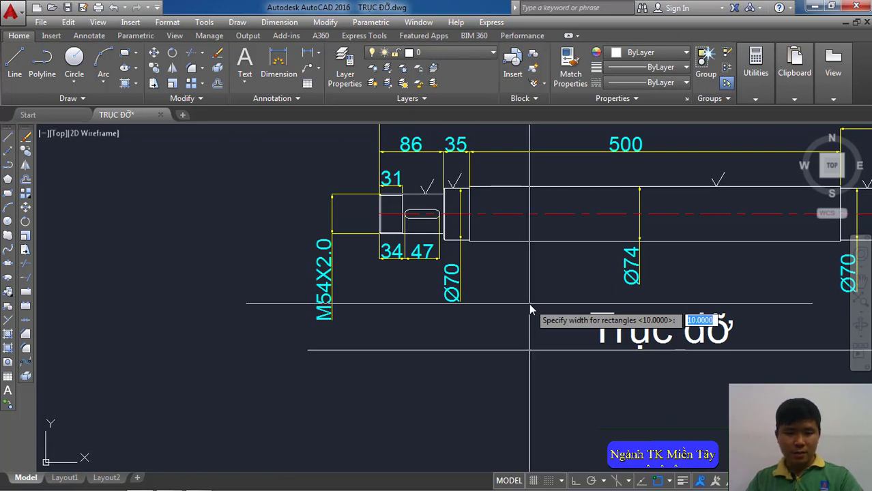
key("Return")
left_click(469, 365)
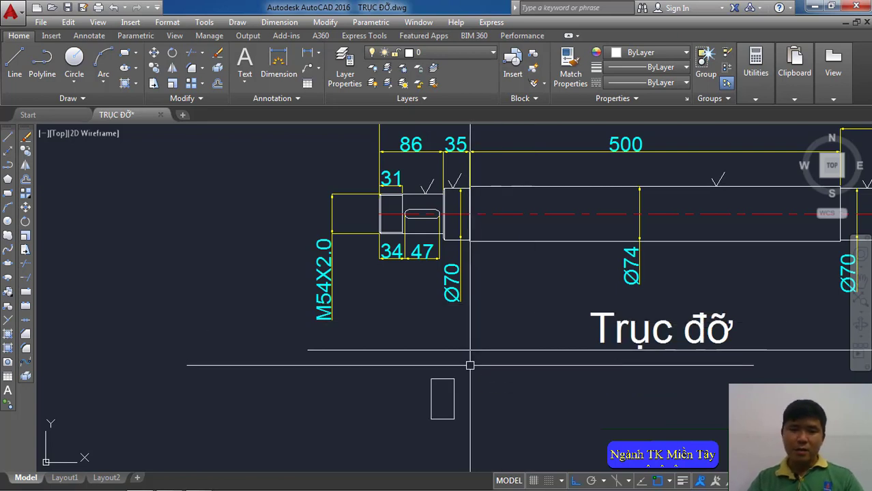
Step: Move the 31 by 54 rectangle further left under the shaft
type("m")
key("Return")
left_click(496, 405)
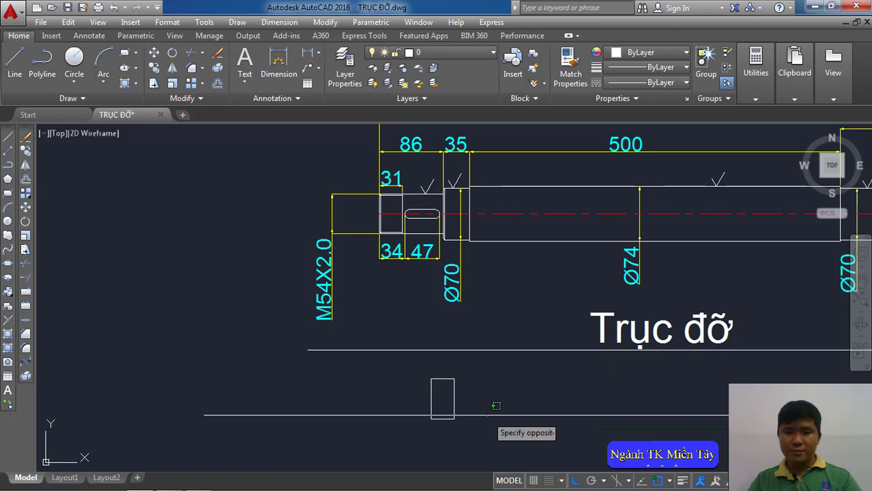
left_click(442, 400)
key("Return")
left_click(498, 419)
left_click(455, 419)
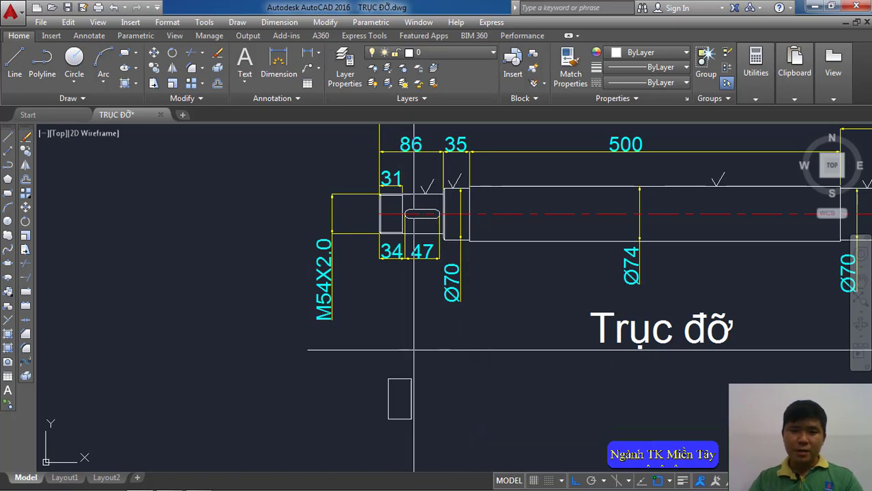
scroll(408, 195, "up", 2)
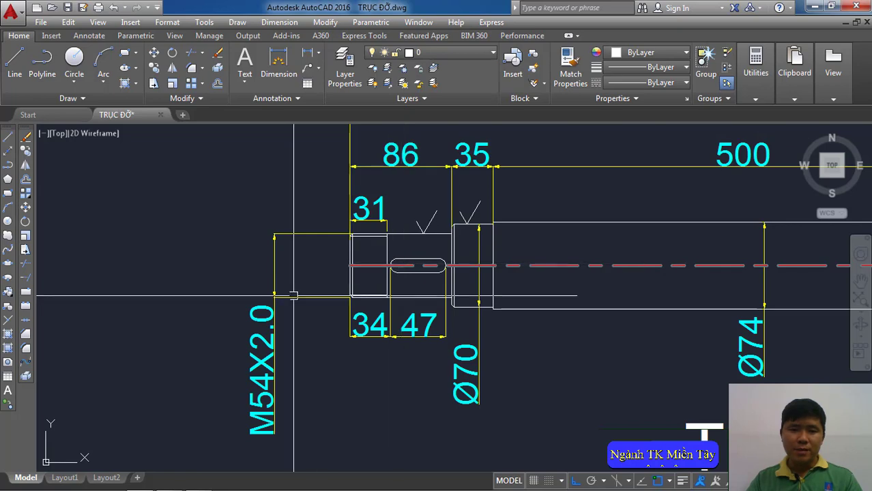
Step: Draw a second rectangle of width 54 using the Dimensions option
scroll(415, 301, "down", 3)
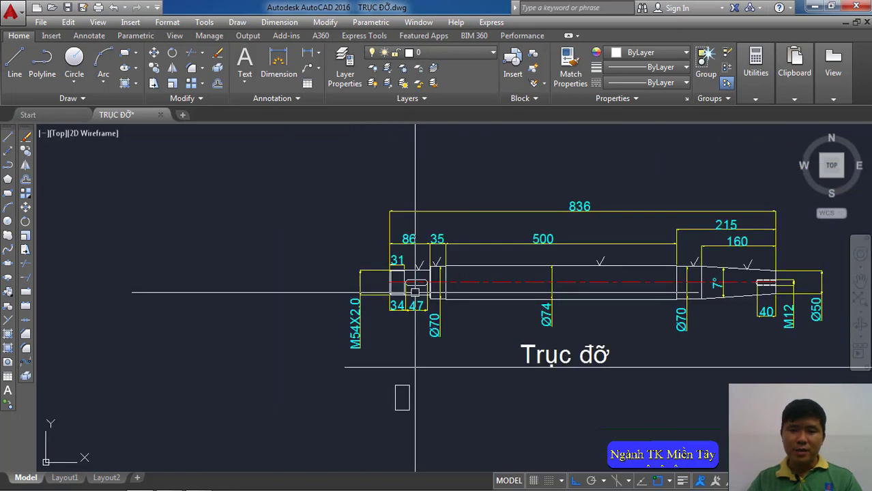
left_click(237, 22)
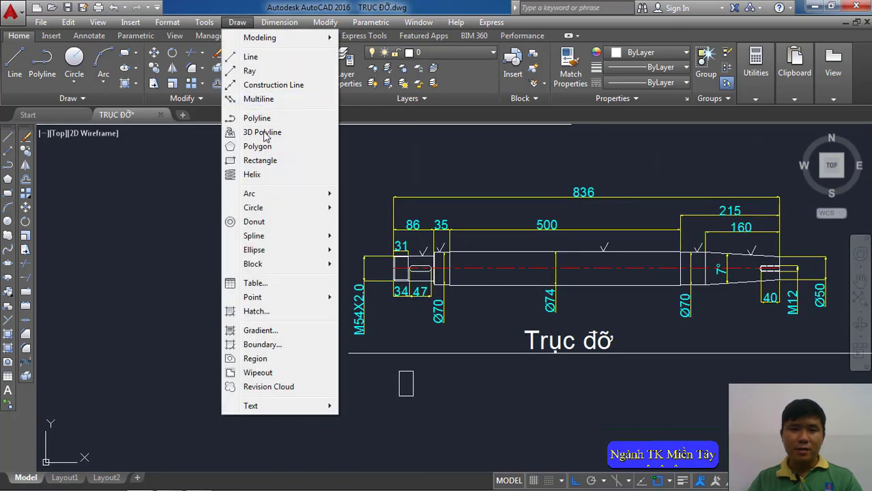
left_click(260, 161)
left_click(453, 420)
right_click(465, 390)
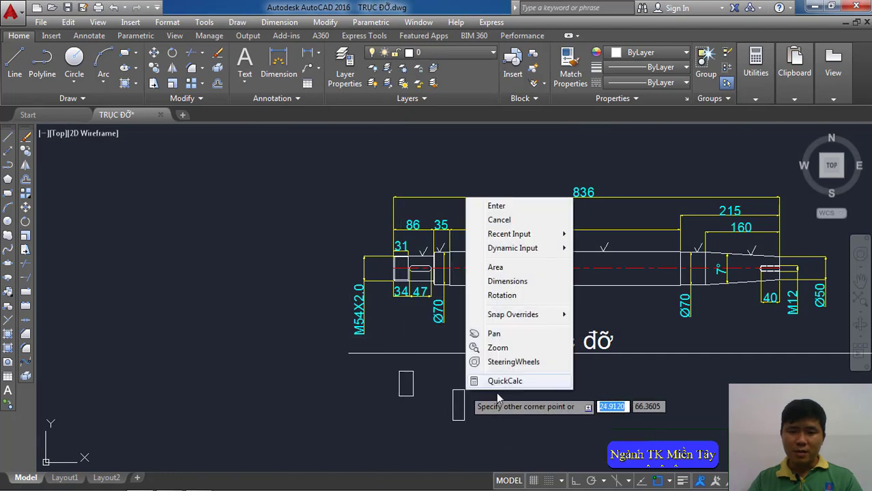
left_click(497, 281)
scroll(586, 273, "up", 5)
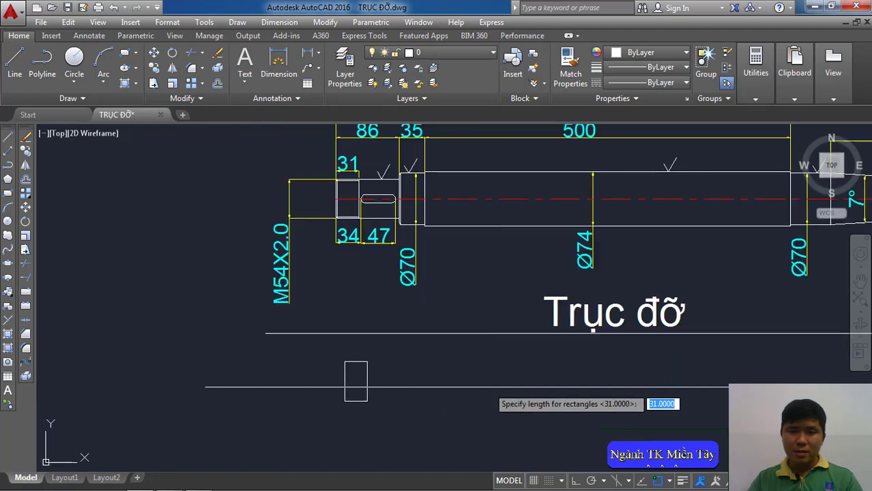
middle_click_drag(488, 389, 492, 396)
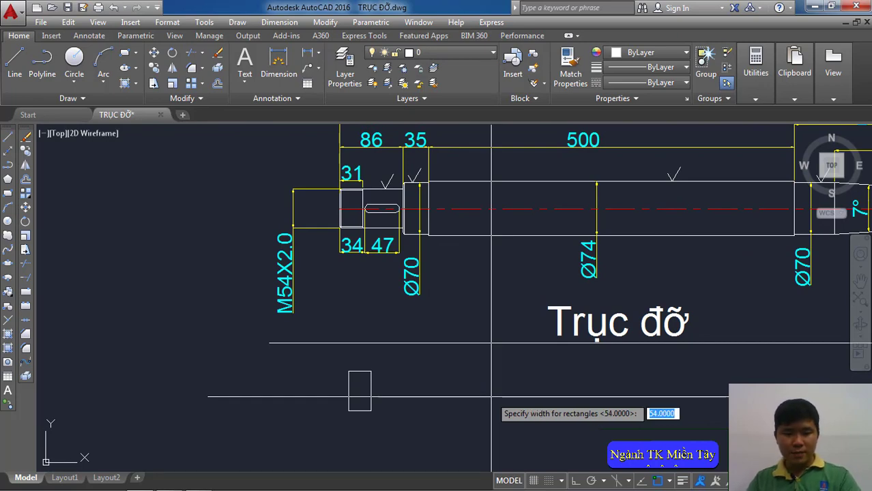
key("Return")
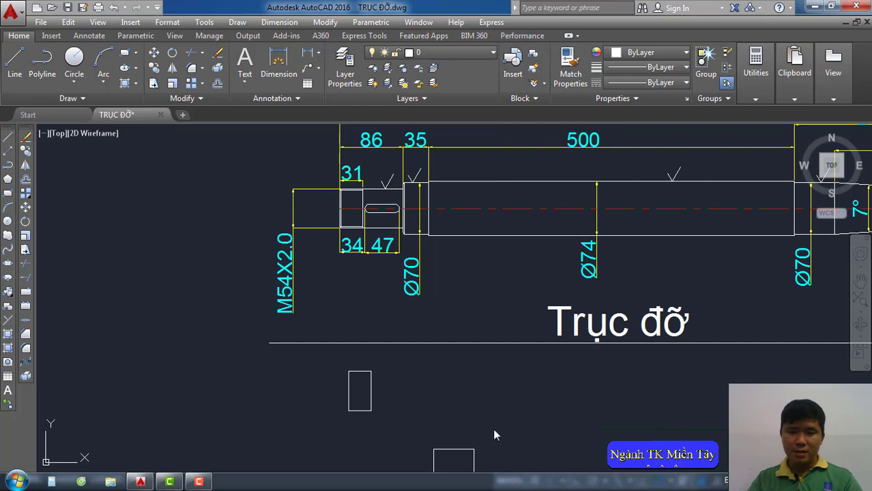
left_click(492, 414)
Step: Move the second rectangle flush against the left box, then zoom in on the reference's 35 dimension
middle_click_drag(487, 415, 489, 406)
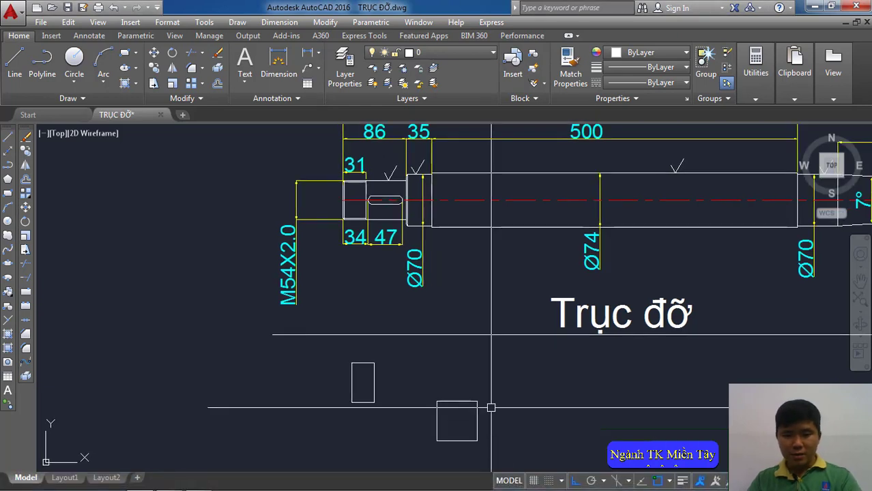
type("m")
key("space")
left_click(477, 415)
key("space")
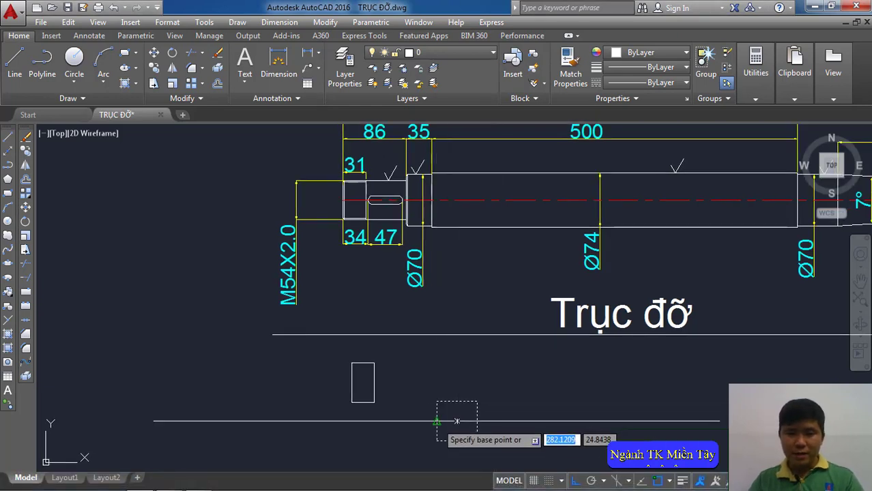
left_click(456, 421)
left_click(385, 372)
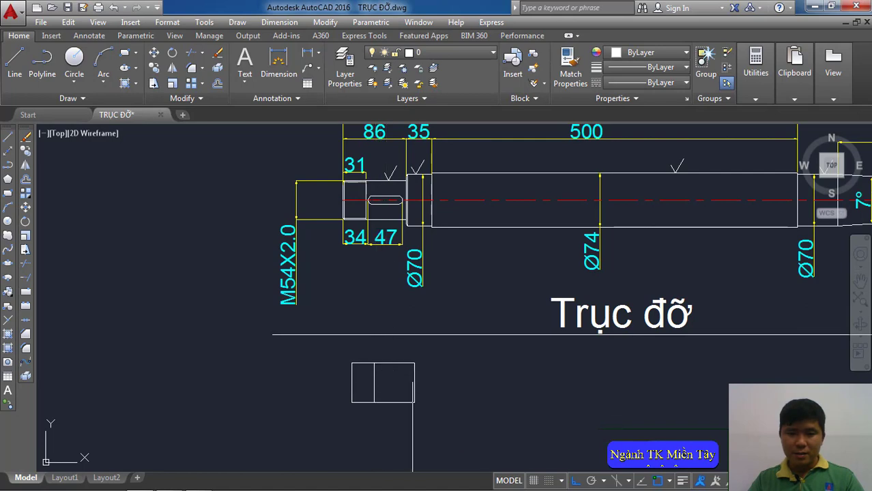
middle_click_drag(399, 189, 399, 255)
scroll(399, 236, "up", 2)
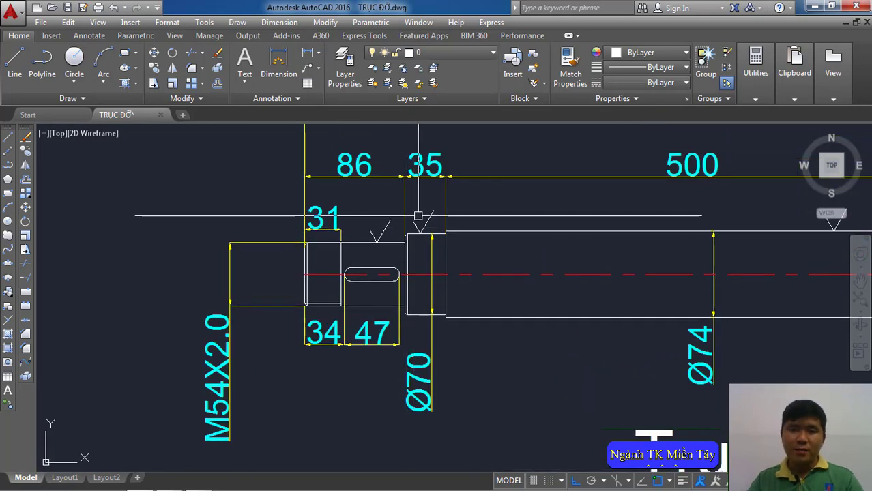
left_click(400, 168)
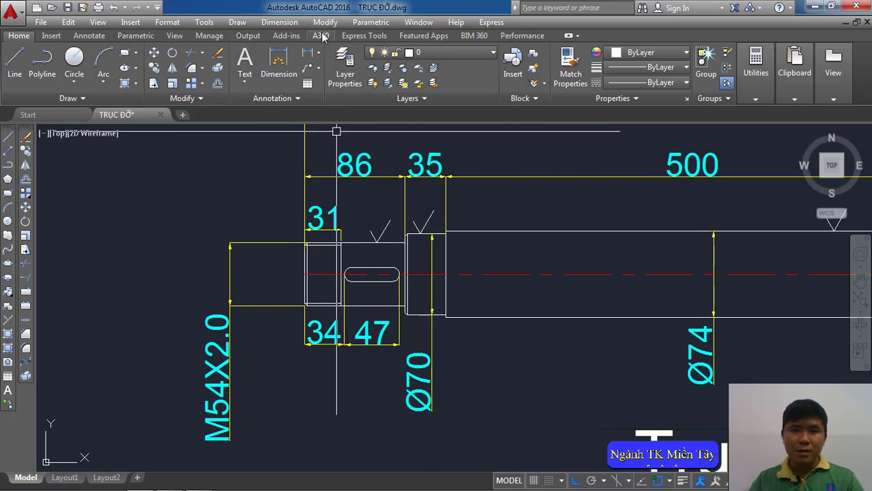
Step: Draw a 35-long collar rectangle beside the boxes using exact dimensions
left_click(238, 23)
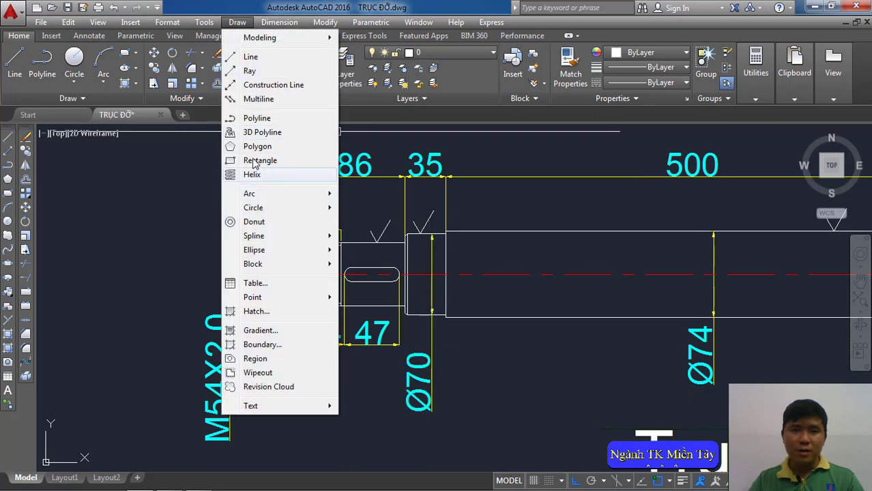
left_click(254, 163)
middle_click_drag(464, 282, 461, 244)
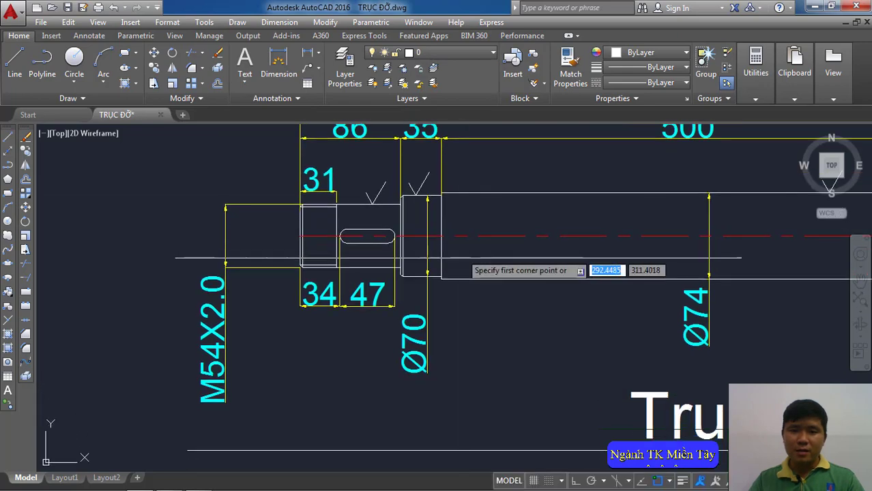
scroll(483, 369, "down", 2)
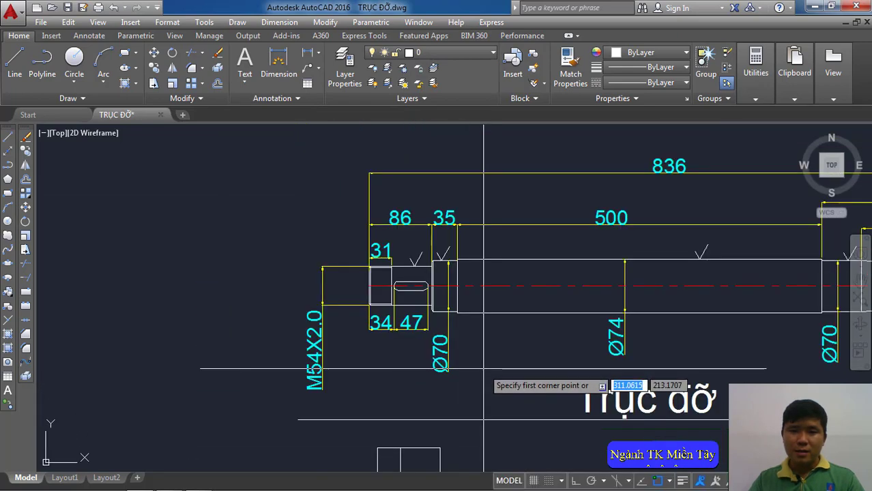
middle_click_drag(484, 368, 467, 286)
left_click(482, 414)
right_click(532, 368)
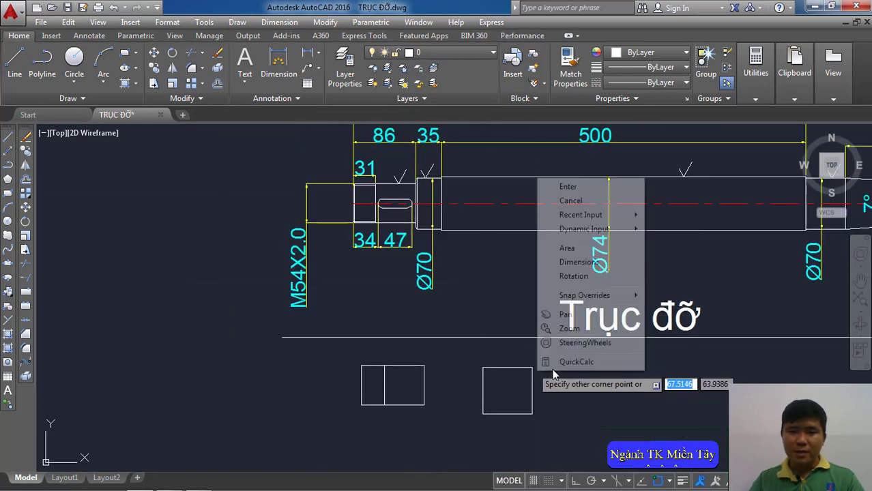
left_click(578, 262)
type("35")
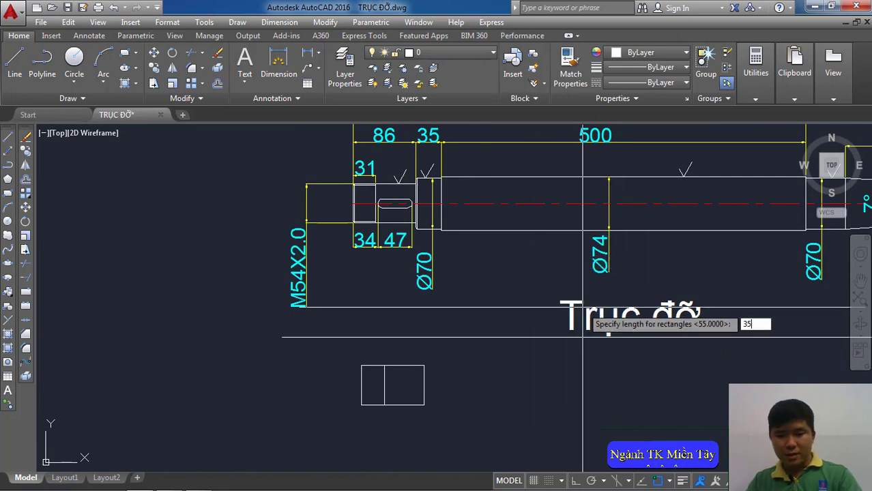
key("Return")
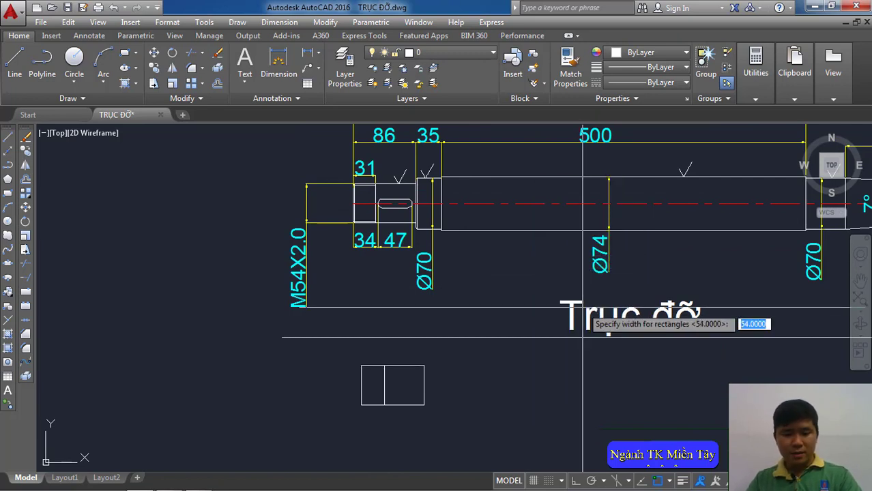
left_click(536, 370)
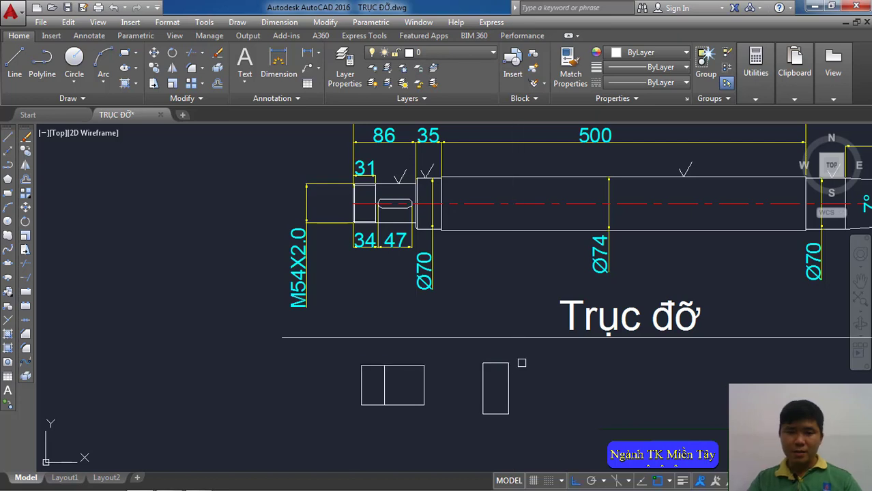
type("m")
Step: Move the collar rectangle against the right end of the two left boxes
key("Return")
left_click(483, 389)
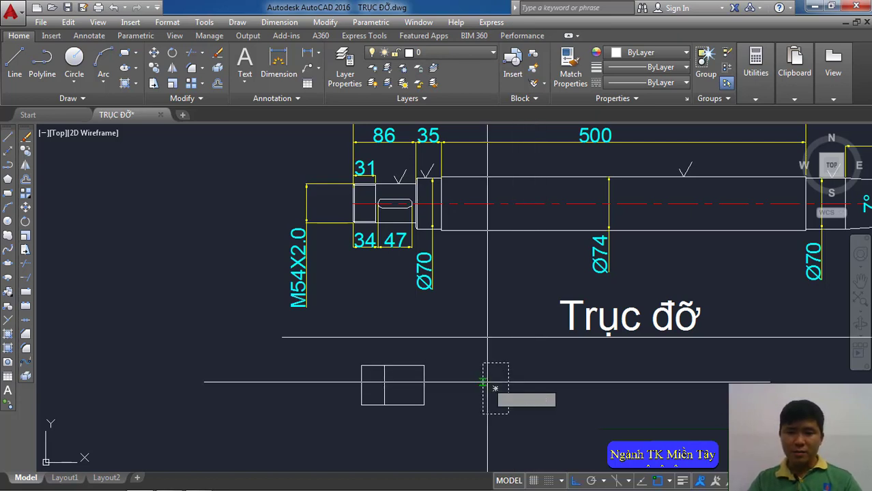
key("Return")
left_click(492, 377)
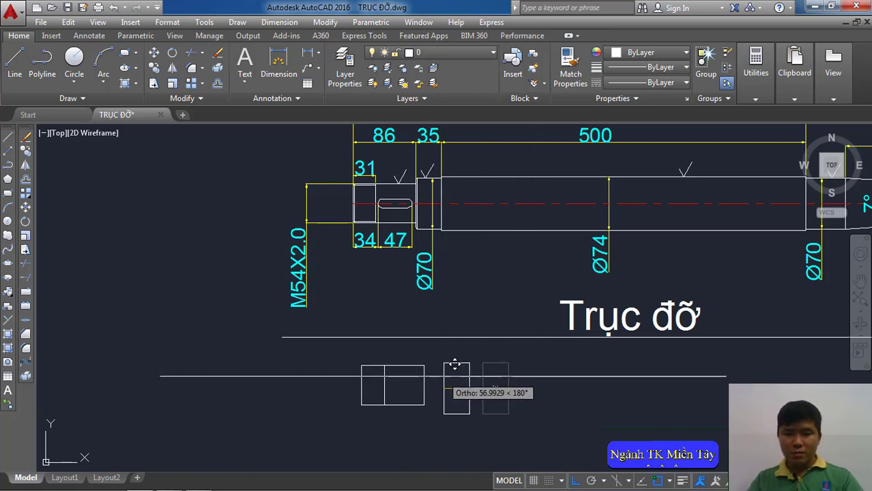
scroll(425, 390, "up", 3)
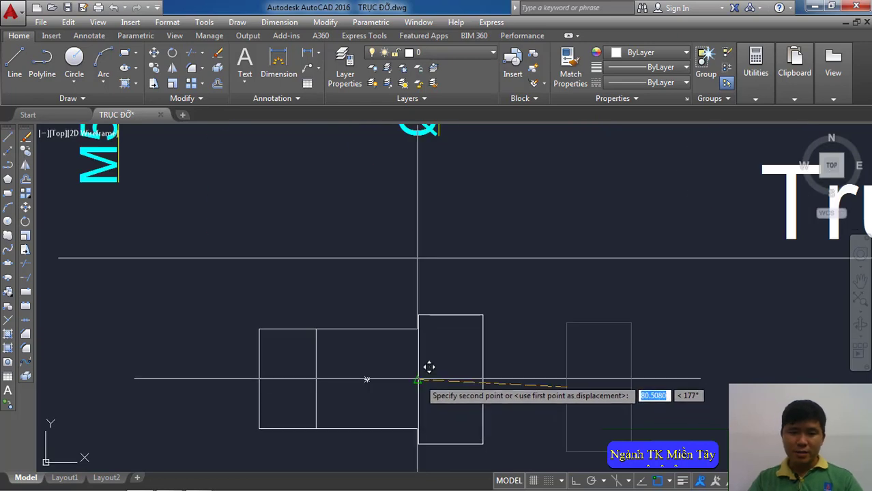
left_click(419, 375)
scroll(432, 379, "down", 3)
middle_click_drag(431, 380, 424, 409)
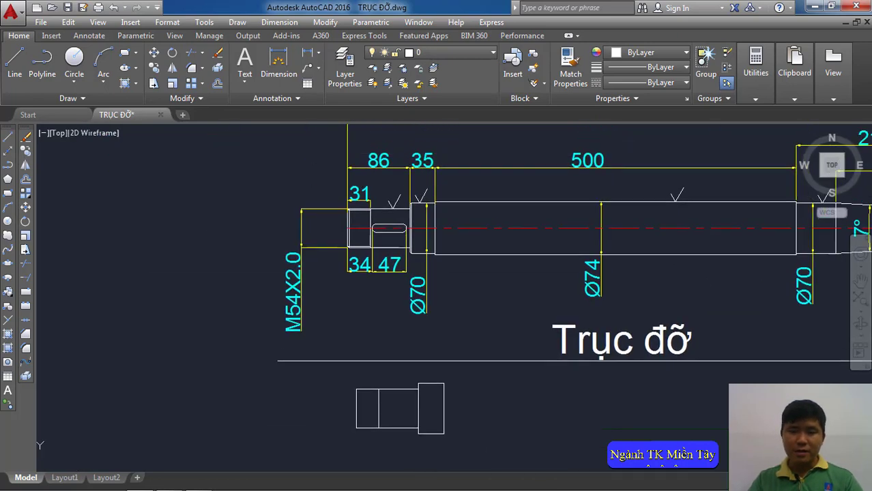
middle_click_drag(526, 232, 414, 247)
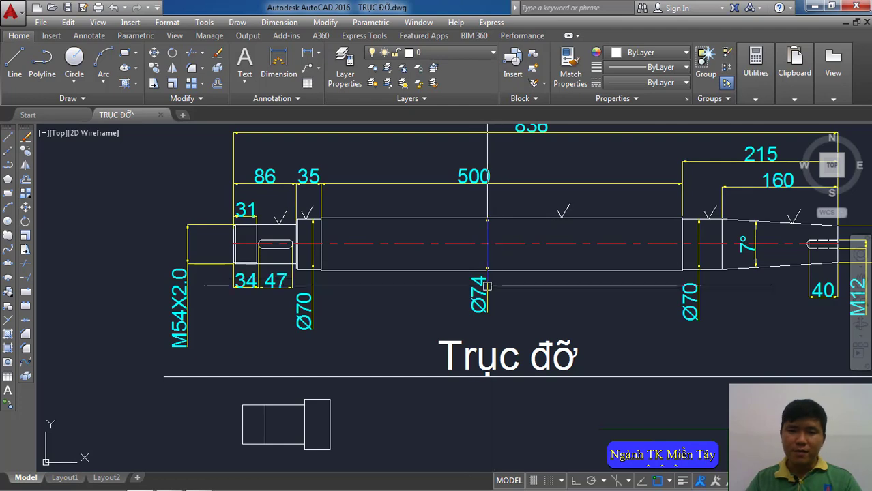
Step: Draw the long main-body rectangle with width 74 using exact dimensions
left_click(239, 22)
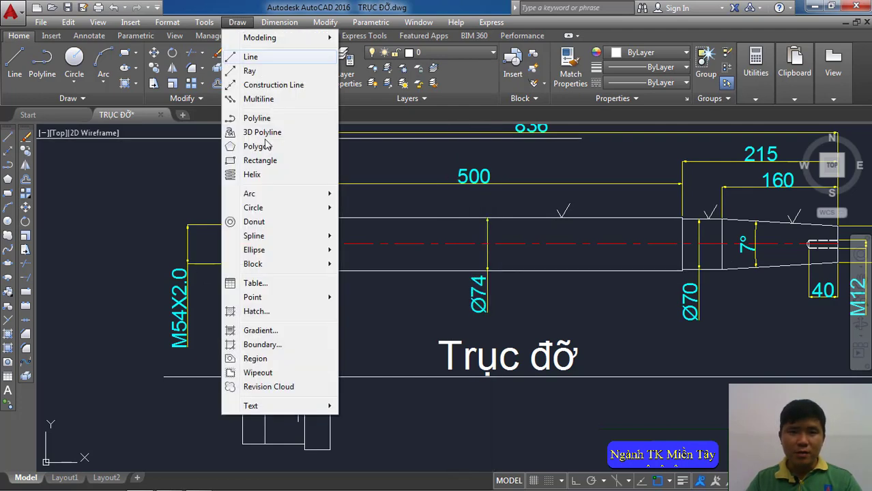
left_click(260, 162)
scroll(432, 362, "down", 2)
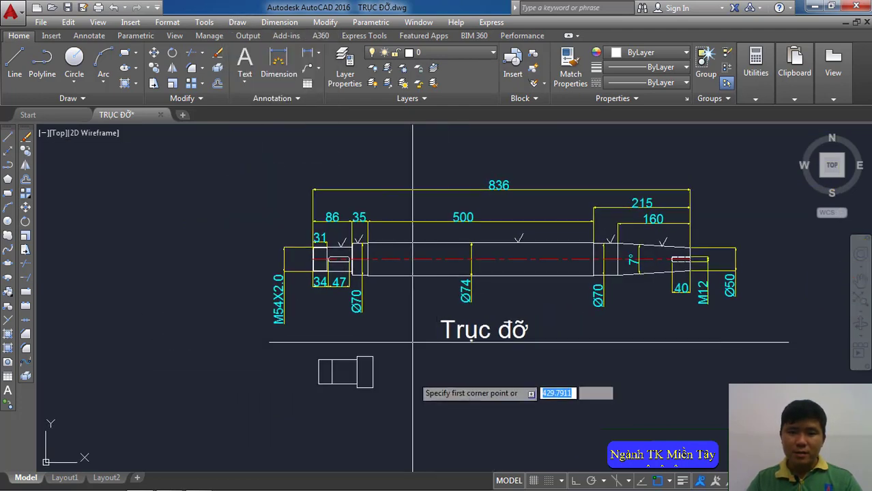
scroll(413, 379, "up", 3)
middle_click_drag(414, 354, 399, 398)
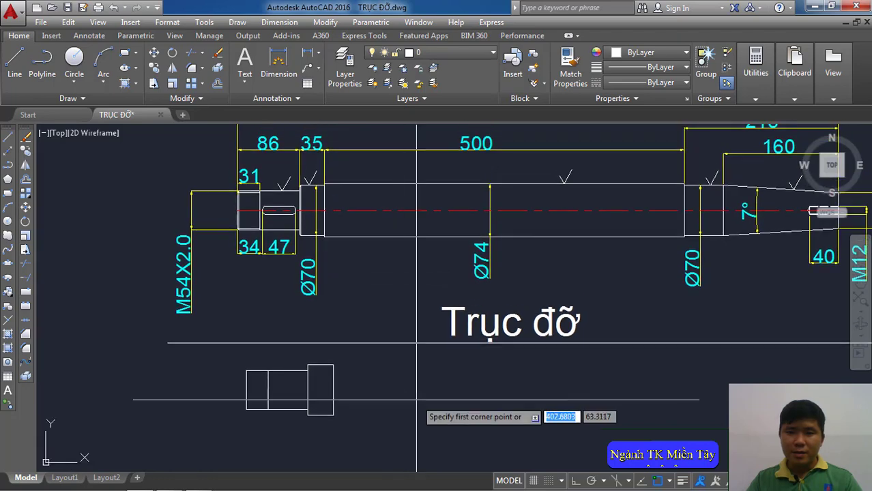
left_click(426, 421)
right_click(519, 387)
left_click(553, 280)
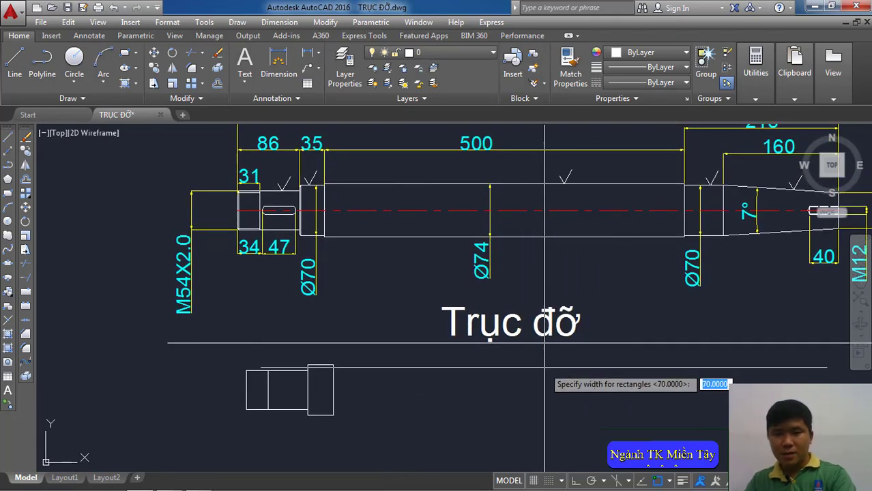
key("Return")
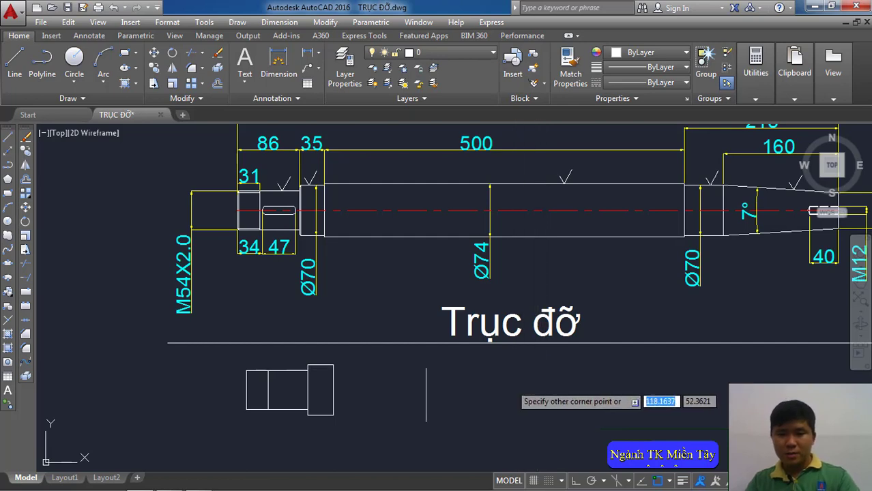
left_click(517, 392)
Step: Move the main-body rectangle so its left edge butts against the collar
left_click(427, 396)
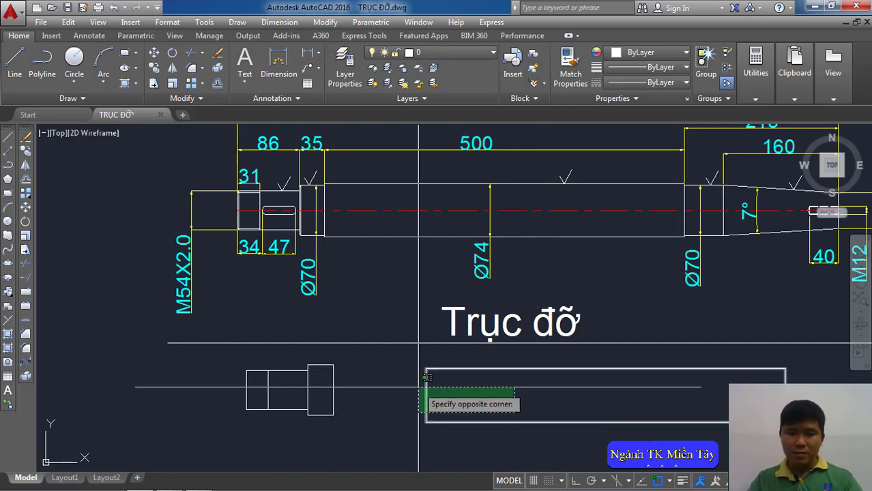
key("Return")
scroll(427, 382, "up", 3)
scroll(427, 380, "up", 2)
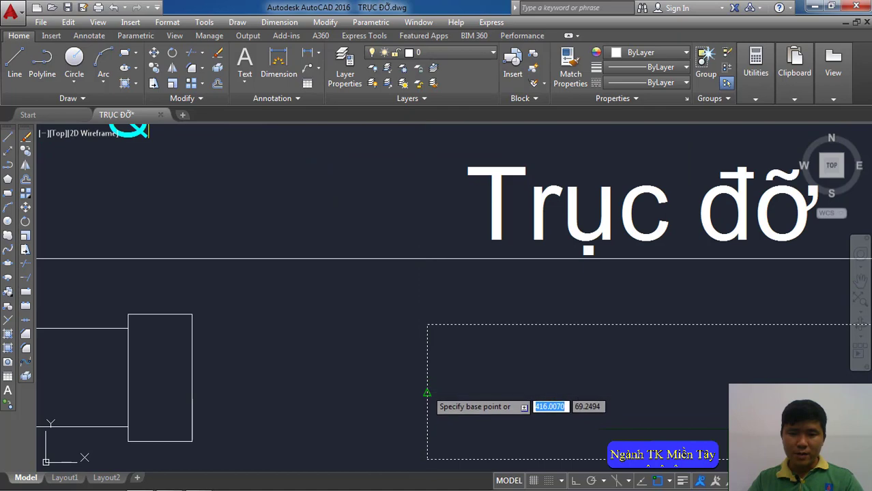
left_click(427, 381)
scroll(436, 380, "down", 3)
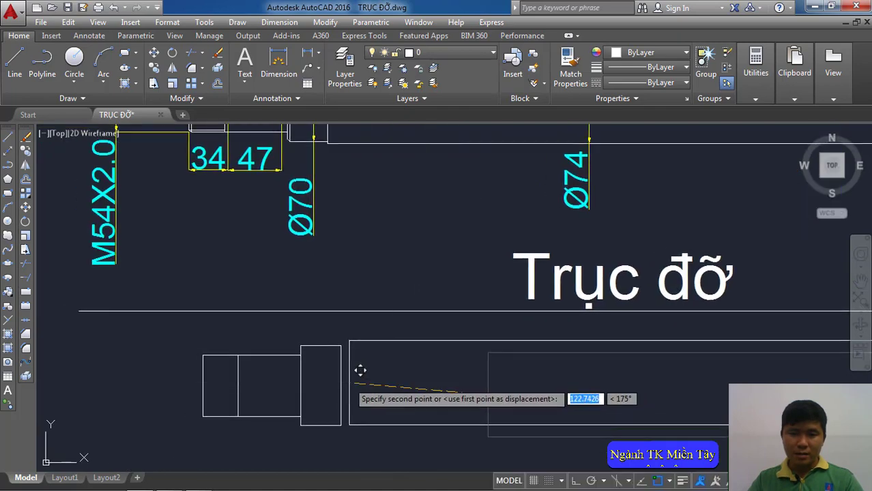
left_click(350, 375)
scroll(350, 374, "down", 2)
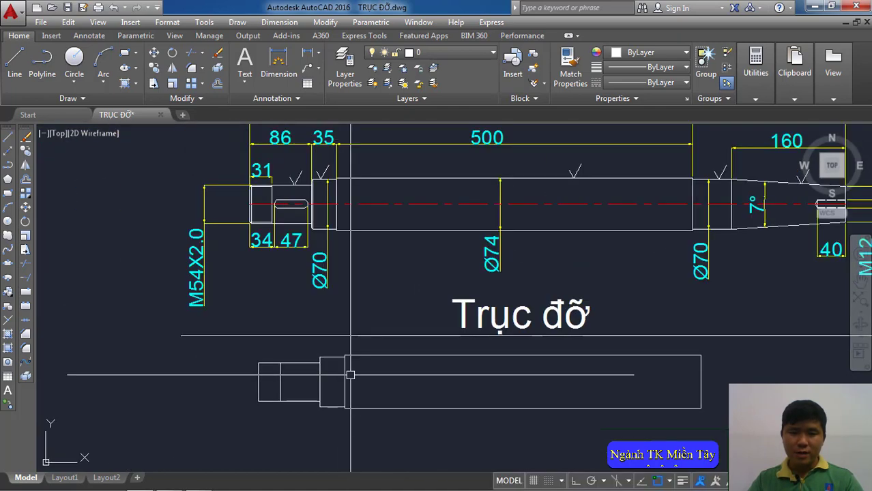
middle_click_drag(350, 375, 335, 373)
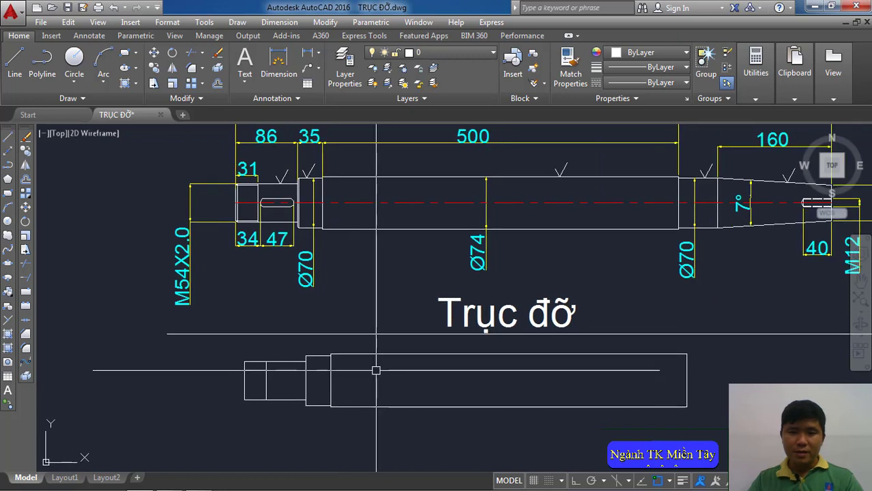
Step: Enable object snap with all snap modes selected in Drafting Settings
key("space")
type("DD")
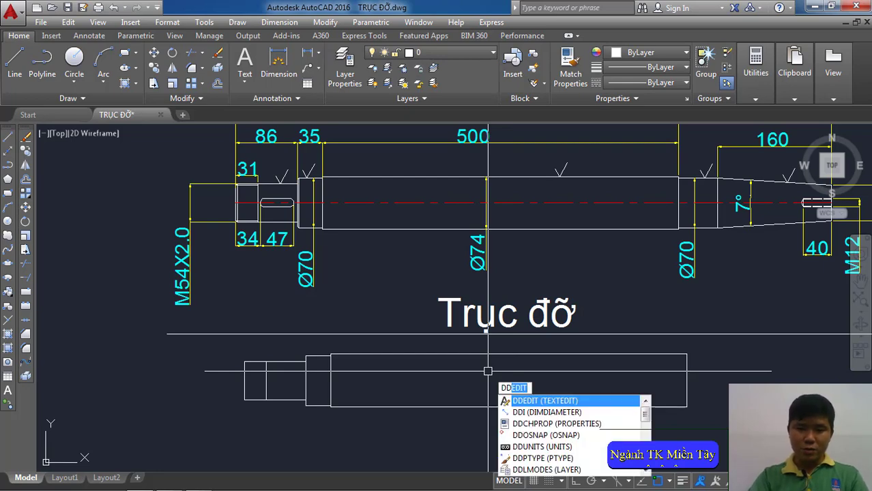
type("os")
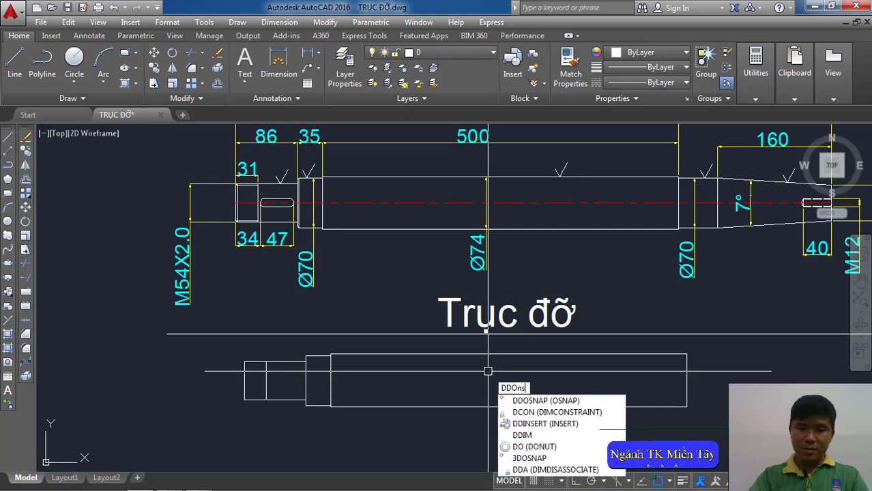
type("p")
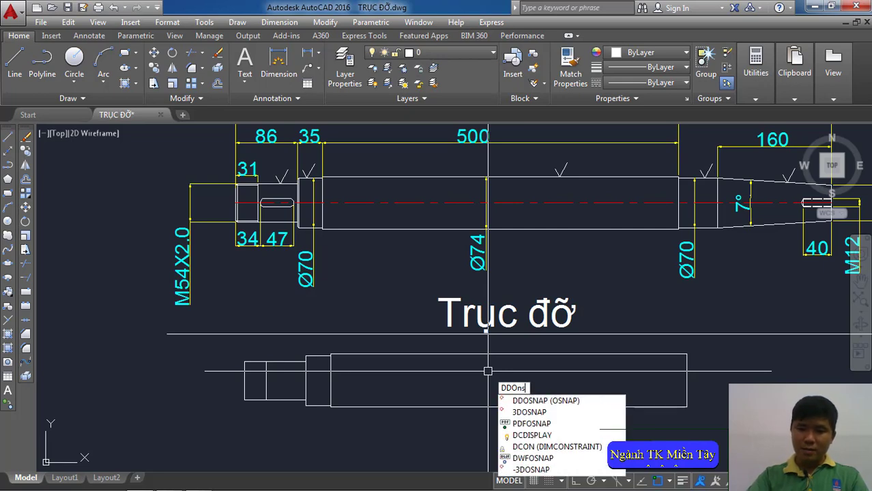
key("BackSpace")
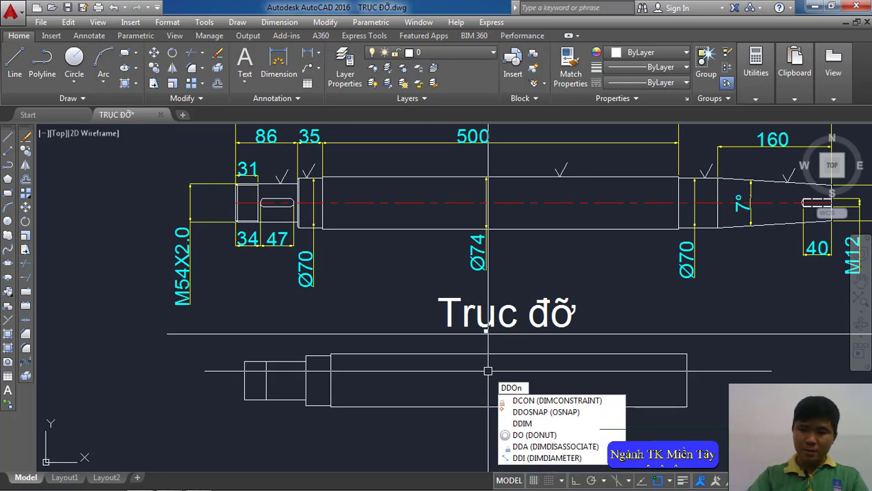
key("BackSpace")
type("SNAp")
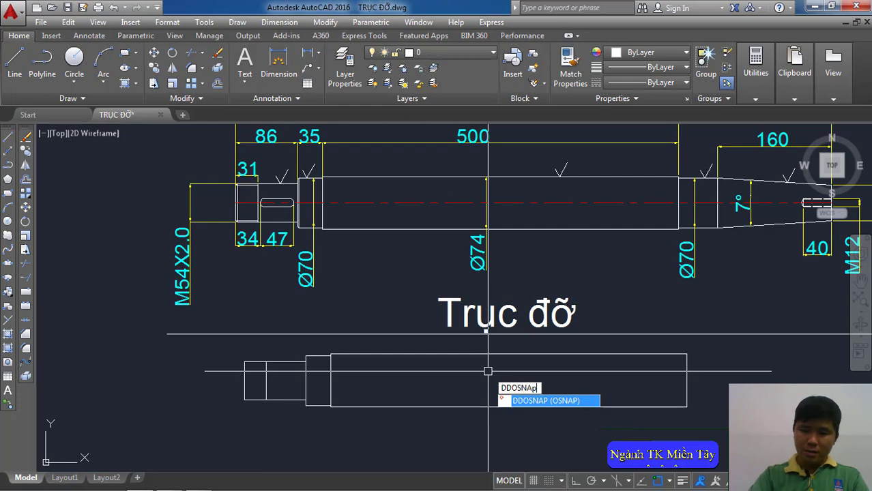
key("Return")
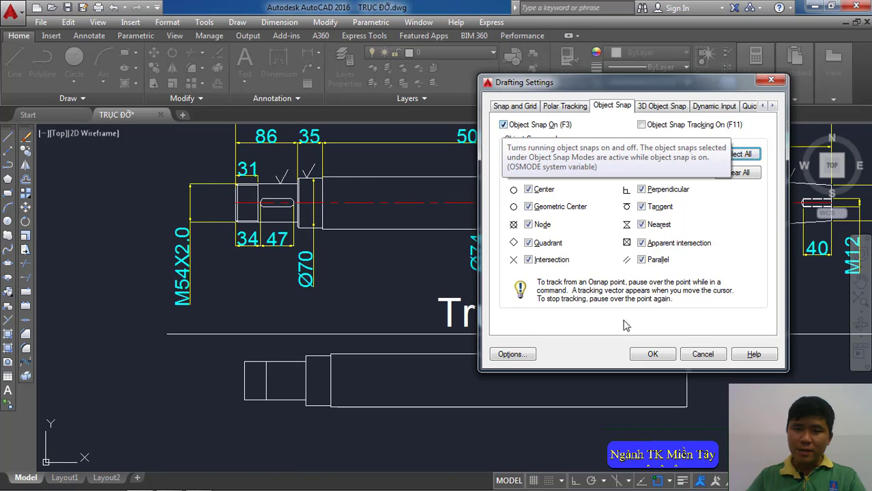
key("Return")
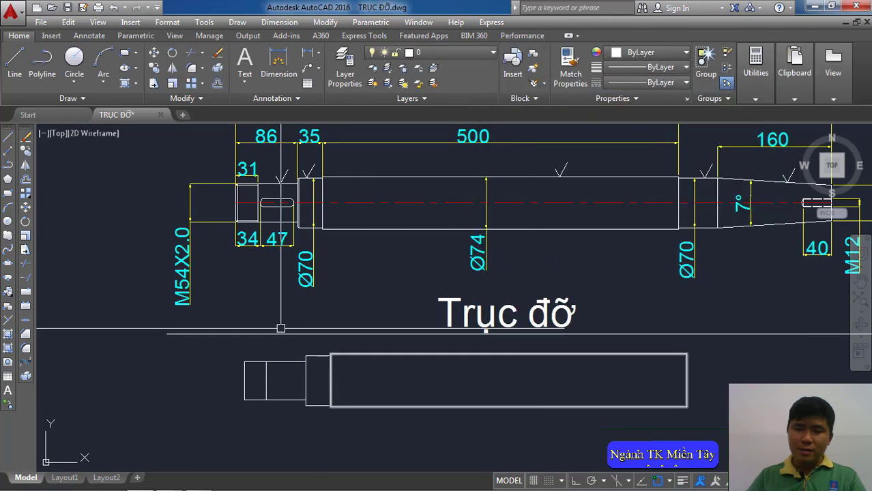
Step: Pan and zoom to inspect the reference shaft's tapered right end
mouse_move(362, 335)
middle_mouse_down()
mouse_move(311, 335)
mouse_move(189, 370)
middle_mouse_up()
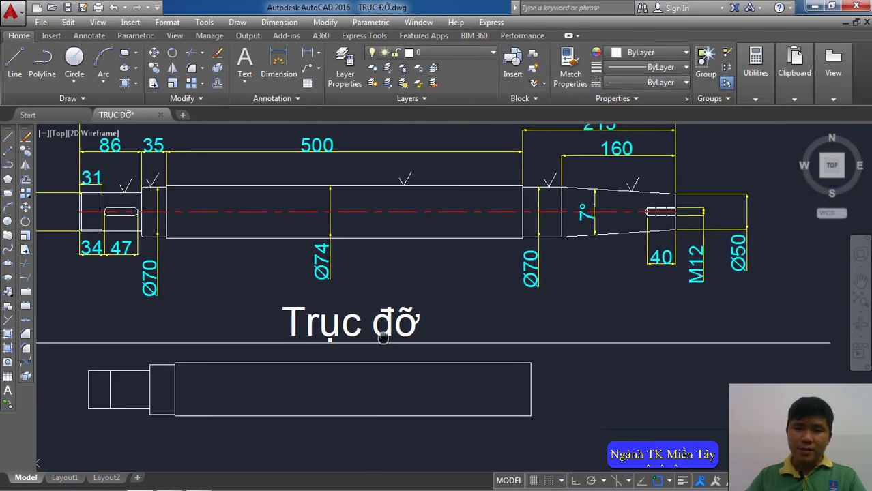
middle_click_drag(522, 263, 455, 277)
scroll(478, 276, "up", 2)
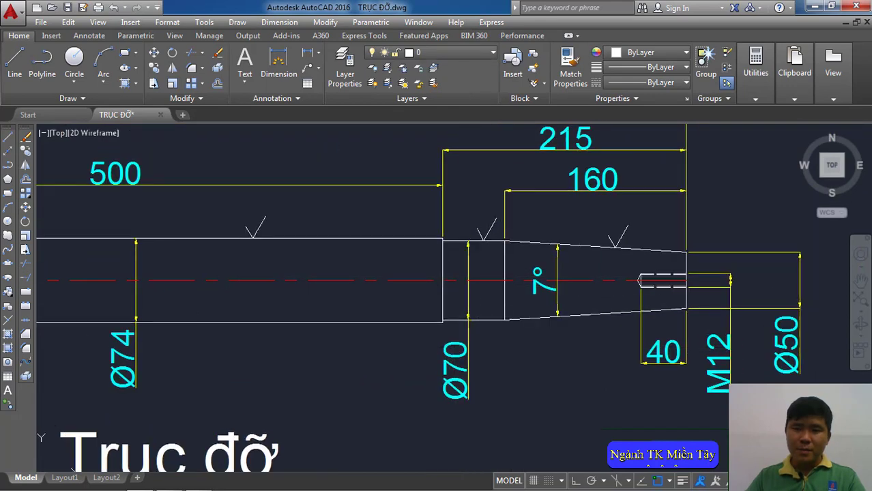
middle_click_drag(434, 203, 426, 219)
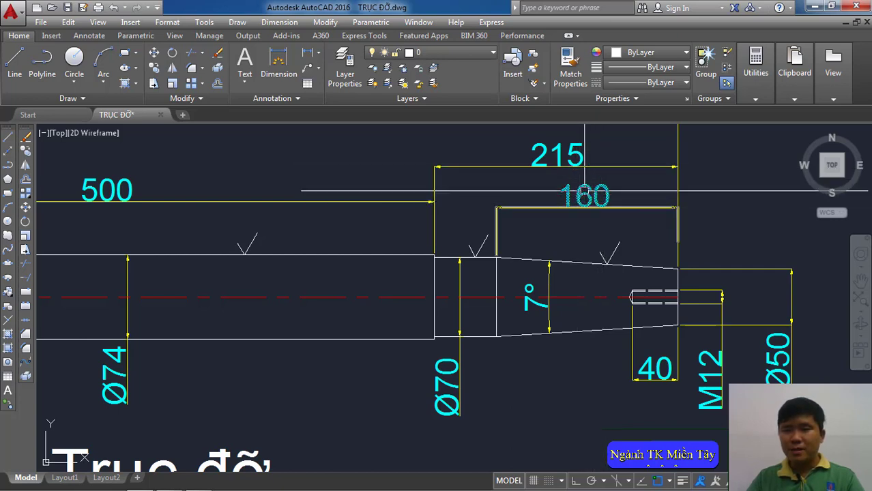
scroll(571, 232, "down", 2)
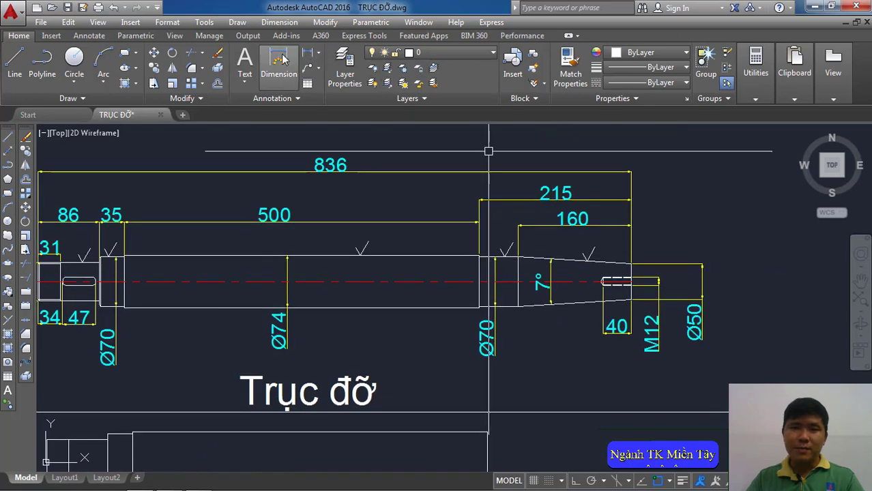
Step: Try a DIM dimension on the reference step edge, cancel it, and zoom back out
type("dim")
key("Return")
scroll(477, 284, "up", 3)
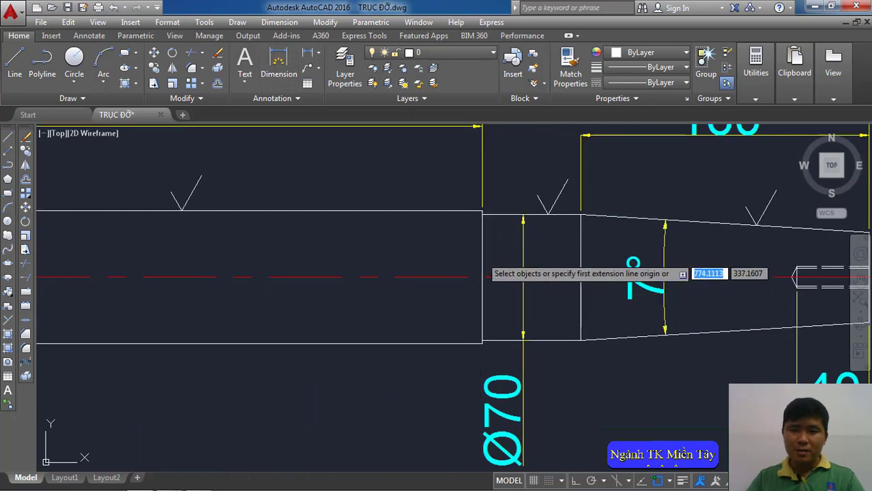
left_click(541, 254)
key("Escape")
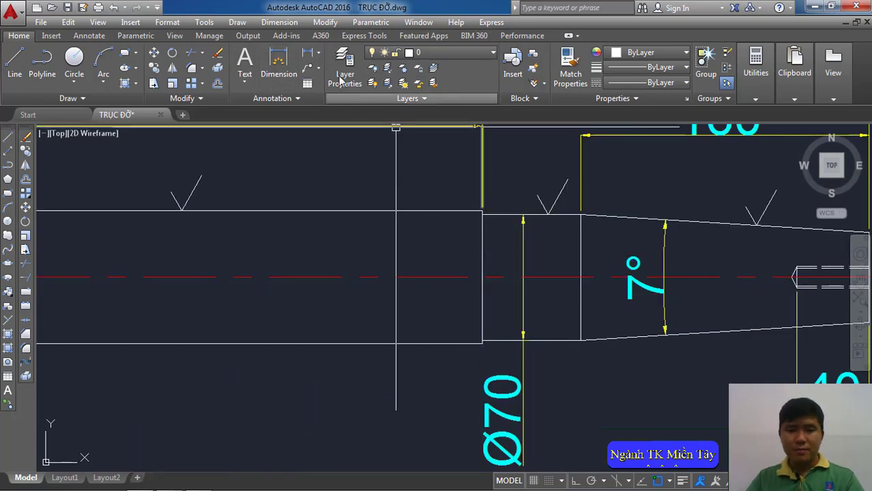
key("Return")
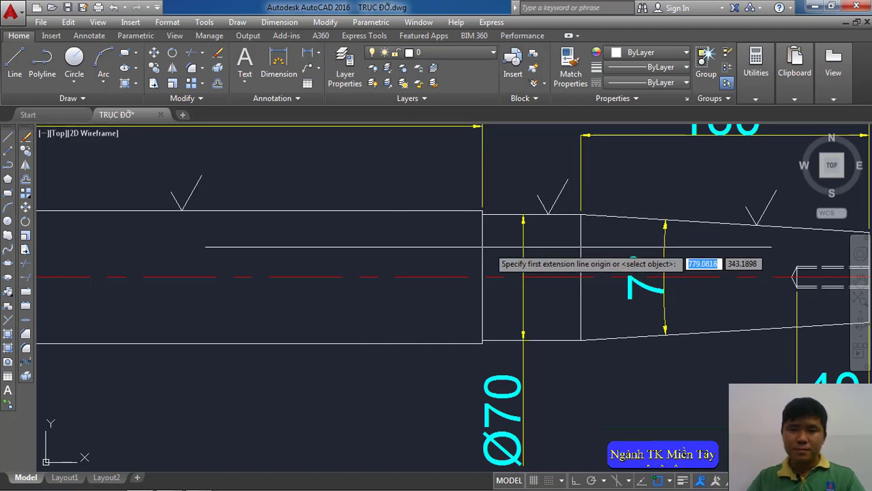
left_click(483, 248)
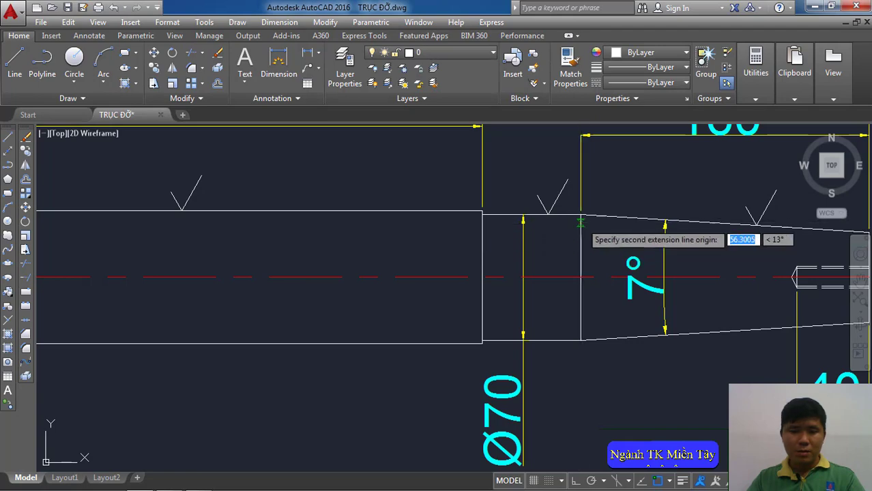
scroll(580, 221, "down", 5)
scroll(581, 221, "down", 3)
middle_click_drag(460, 358, 484, 331)
left_click(238, 22)
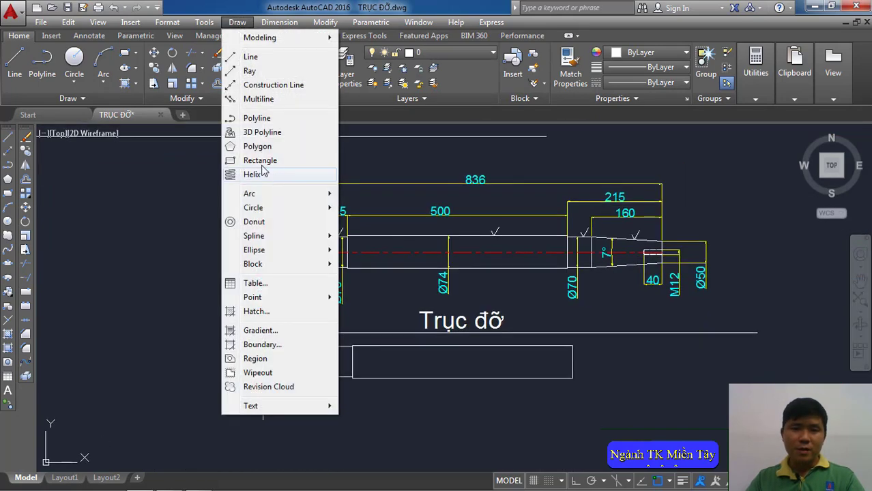
Step: Draw a 55 by 70 rectangle near the outline's right end
left_click(260, 161)
scroll(614, 361, "up", 3)
middle_click_drag(614, 361, 571, 404)
left_click(564, 430)
right_click(622, 394)
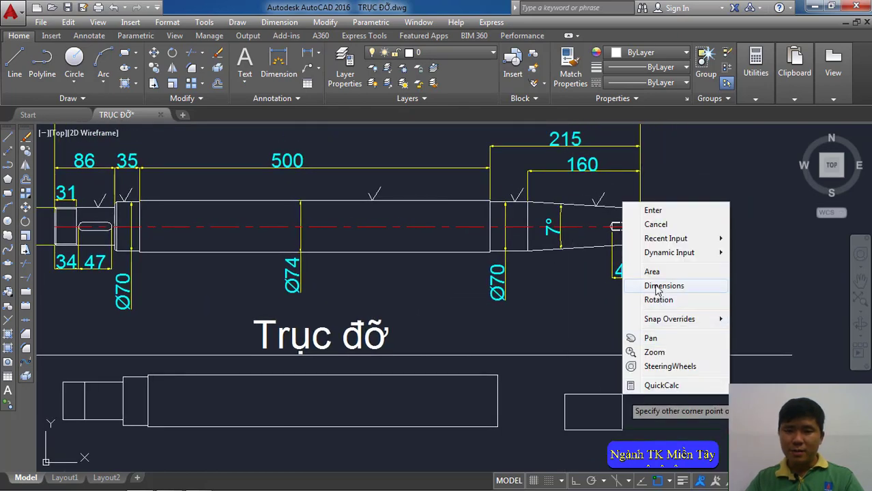
left_click(657, 287)
key("Return")
type("70")
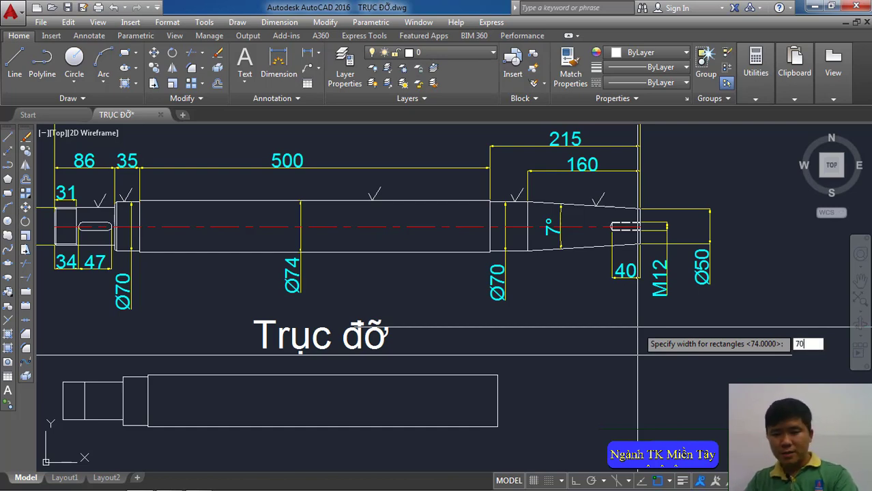
key("Return")
left_click(619, 374)
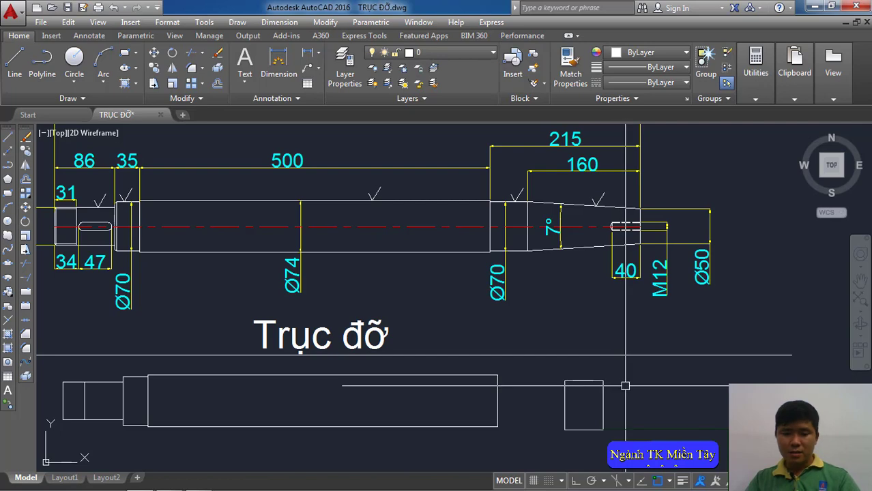
type("m")
Step: Move the 55 by 70 rectangle onto the long section's right end by its left-edge midpoint
key("Return")
left_click(565, 406)
key("Return")
scroll(563, 403, "up", 2)
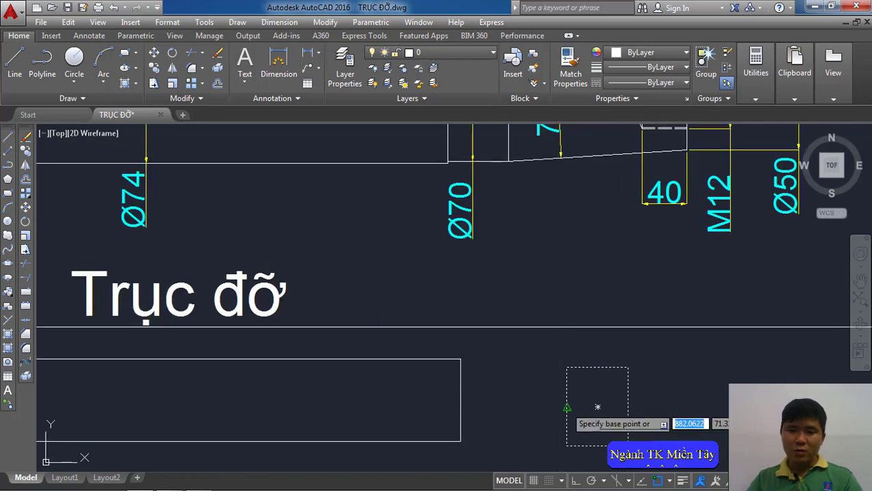
left_click(567, 407)
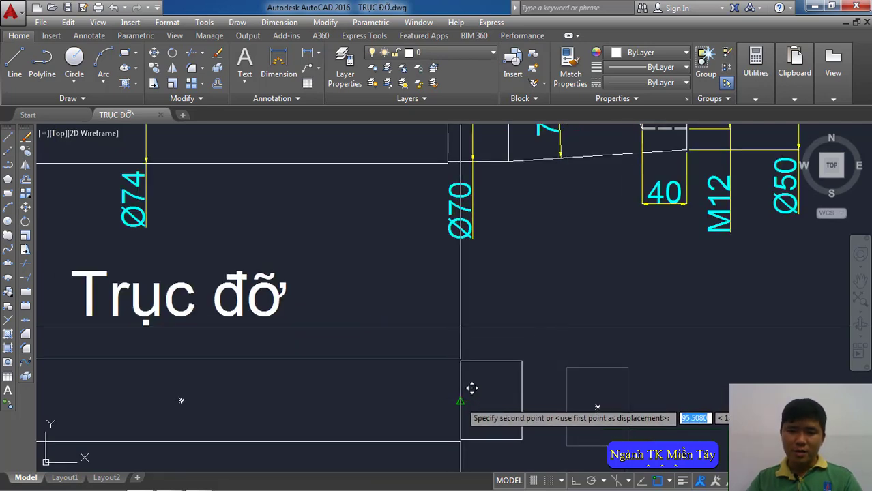
left_click(461, 400)
scroll(491, 379, "down", 2)
middle_click_drag(492, 379, 543, 376)
scroll(580, 205, "up", 2)
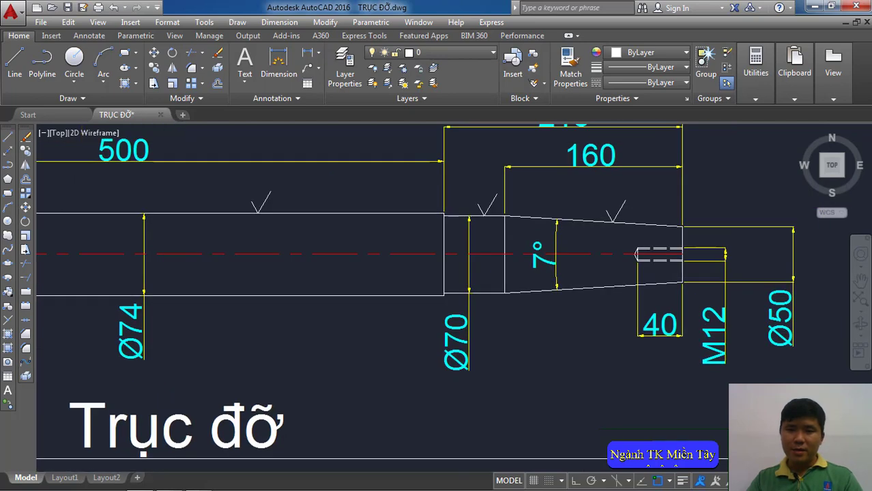
scroll(536, 247, "up", 1)
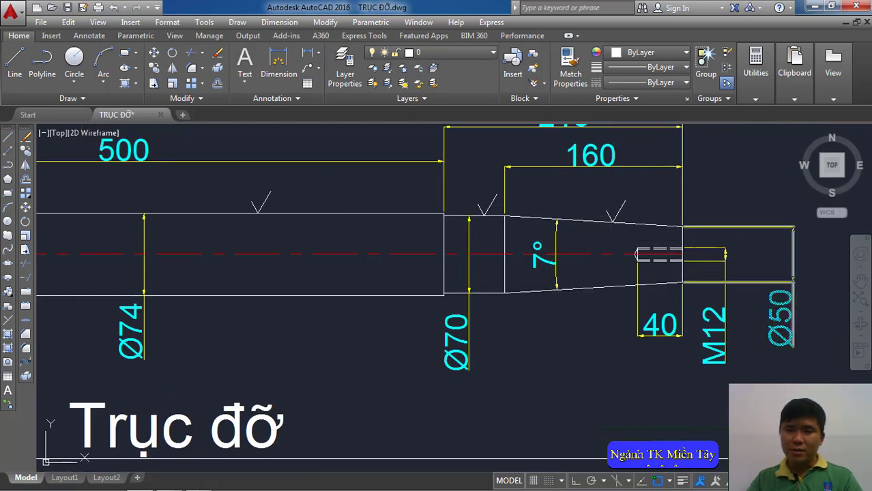
scroll(561, 183, "down", 2)
Step: Draw a horizontal line extending right from the lower shaft's right end
left_click(14, 62)
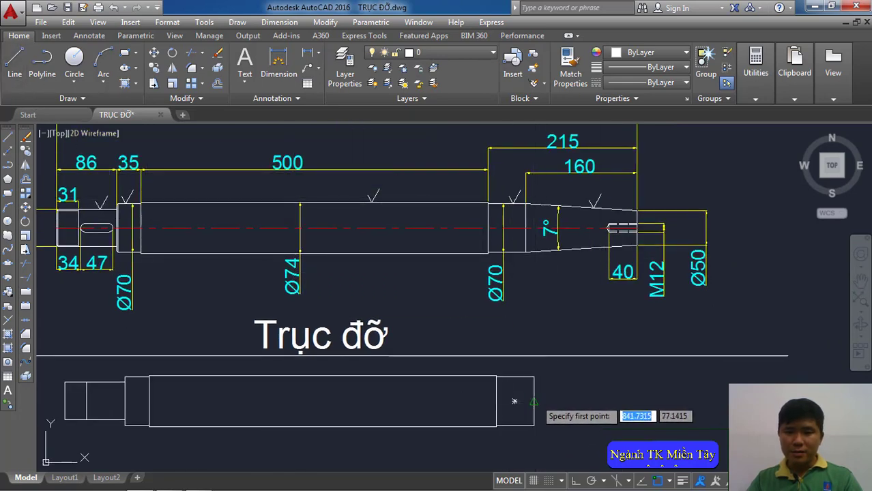
left_click(534, 402)
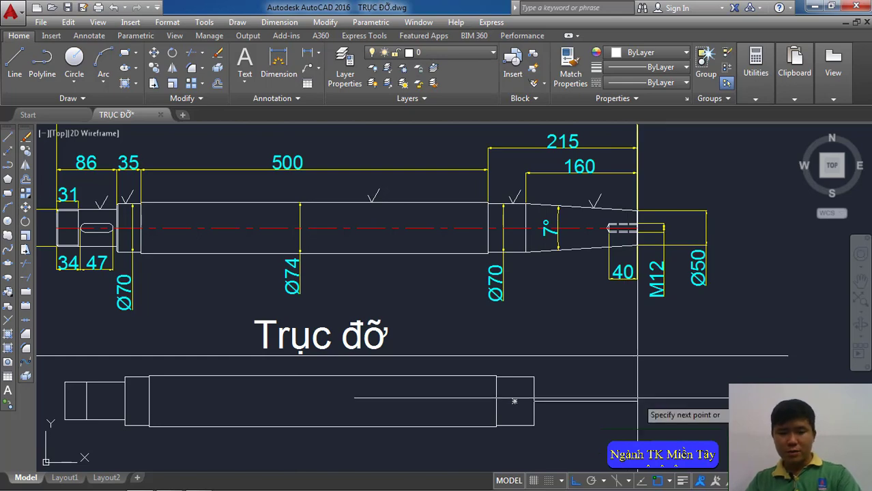
left_click(646, 401)
key("Return")
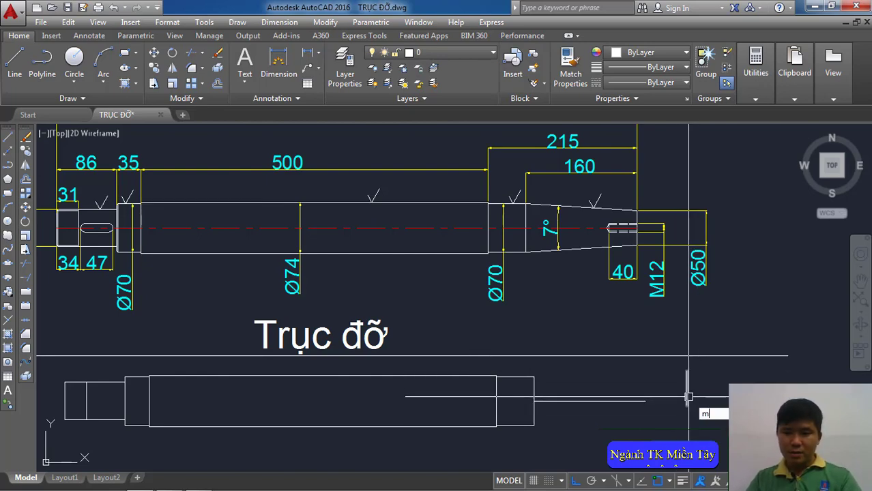
scroll(683, 381, "up", 5)
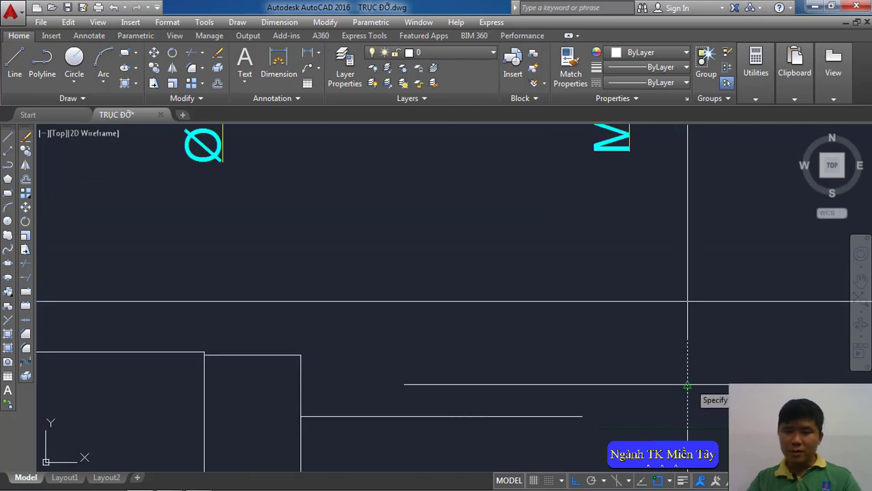
middle_click_drag(647, 391, 687, 364)
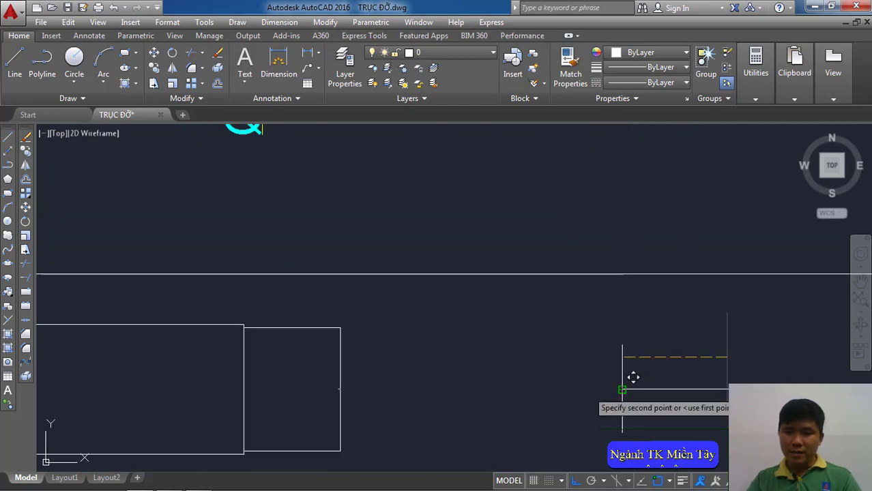
scroll(633, 377, "down", 2)
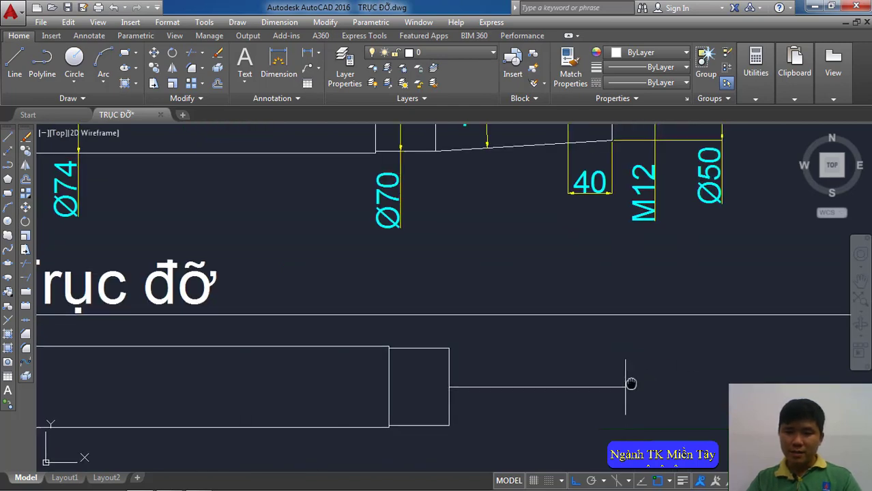
Step: Draw the sloped taper line from the step corner and start the lower edge line
left_click(19, 68)
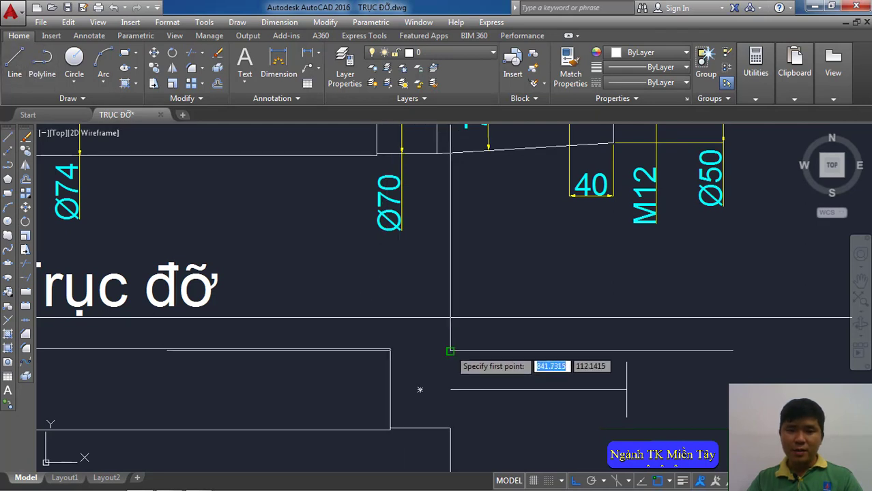
left_click(450, 351)
left_click(626, 362)
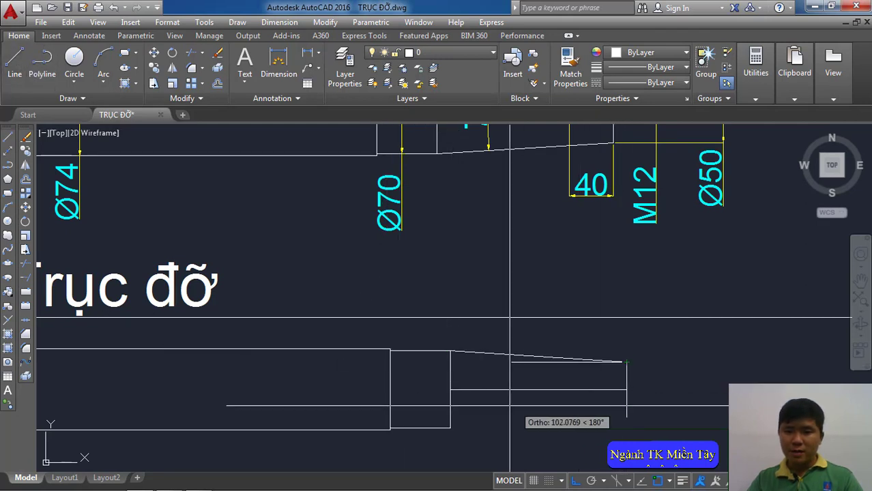
key("Return")
key("Return")
left_click(450, 428)
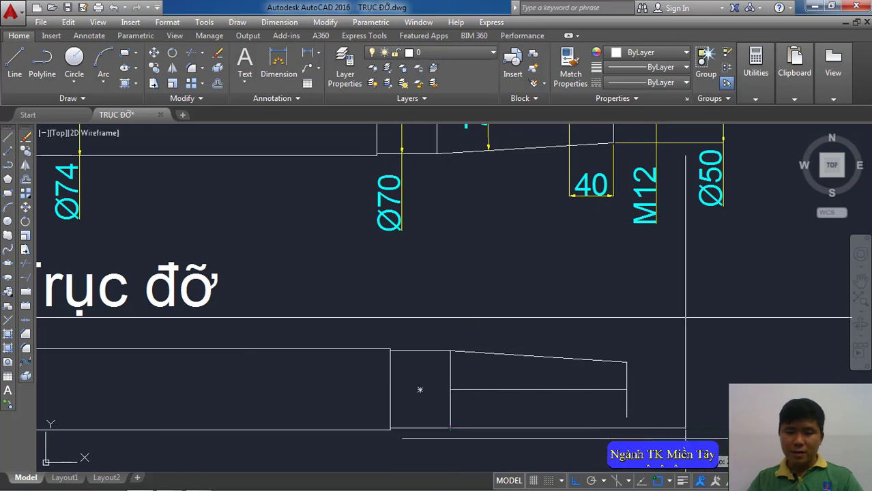
scroll(683, 430, "up", 4)
right_click(532, 387)
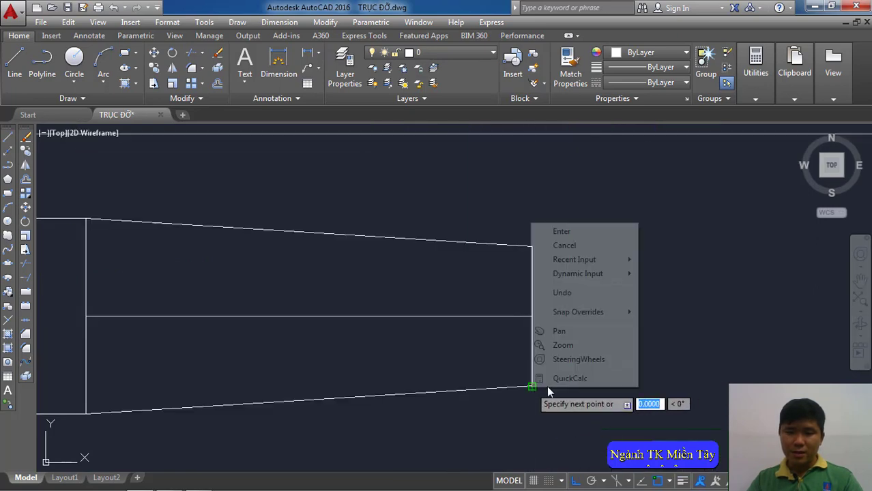
left_click(559, 230)
Step: Stretch the lower view's short centre line left to nearly the shaft's left end
scroll(517, 316, "up", 3)
scroll(517, 316, "down", 3)
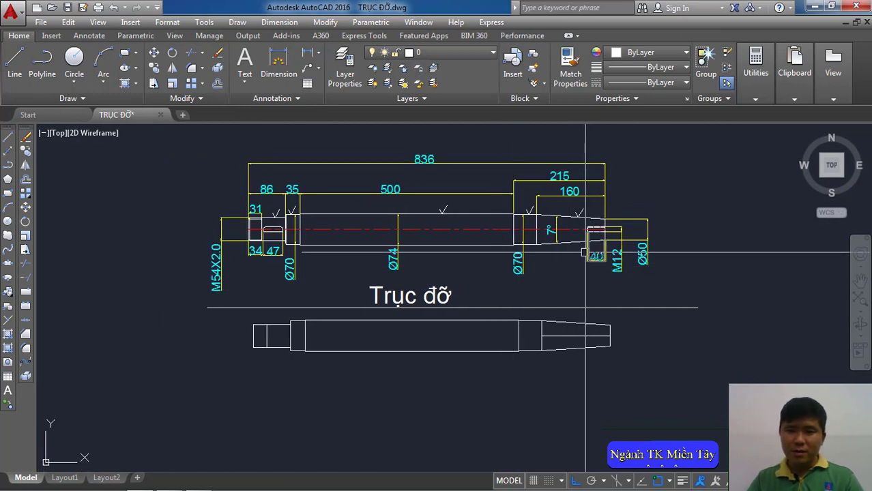
scroll(589, 240, "up", 2)
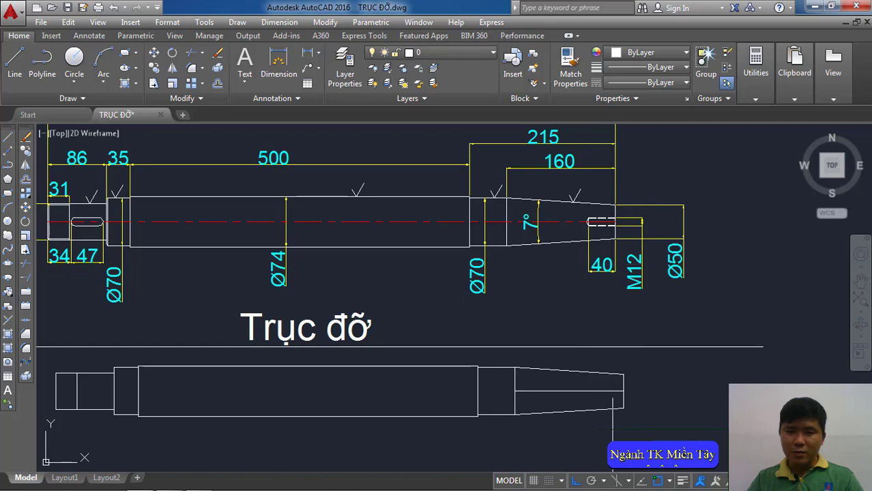
scroll(600, 369, "up", 2)
scroll(631, 375, "down", 2)
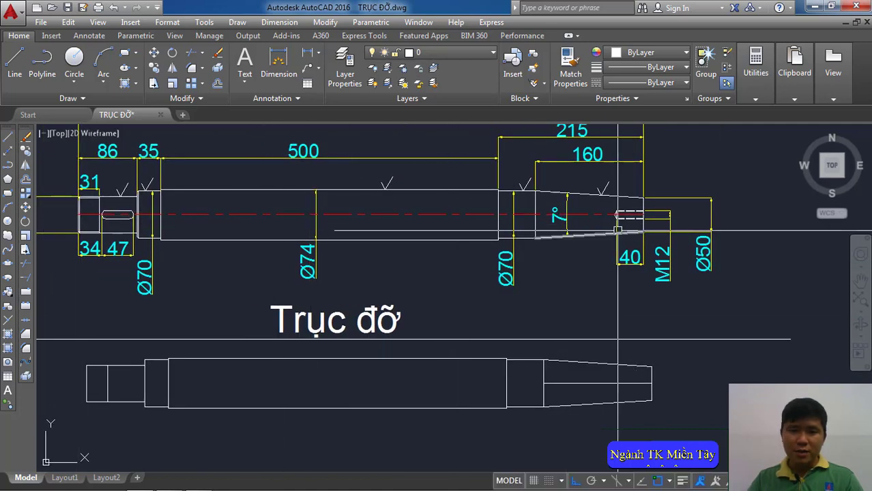
left_click(566, 383)
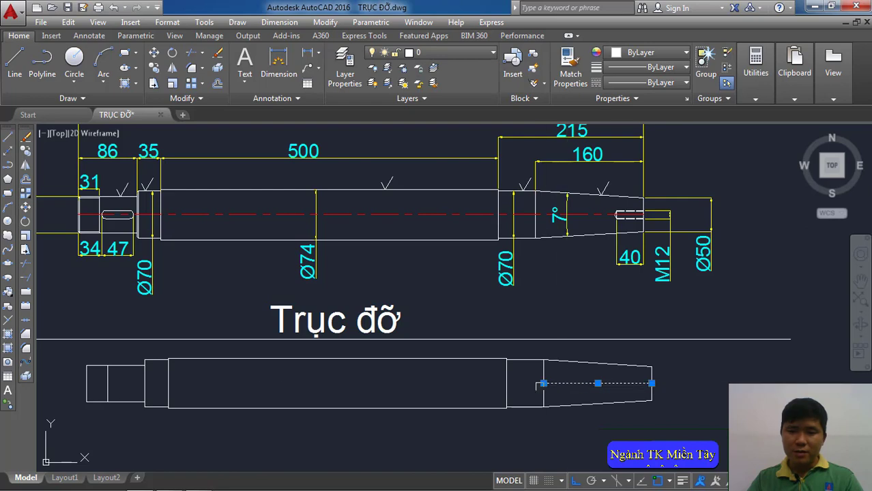
left_click(544, 383)
middle_click_drag(544, 382, 615, 384)
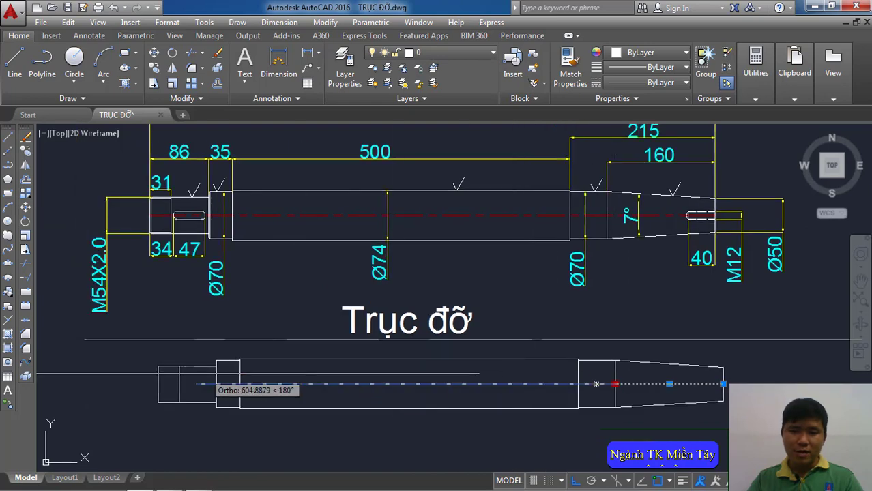
left_click(164, 384)
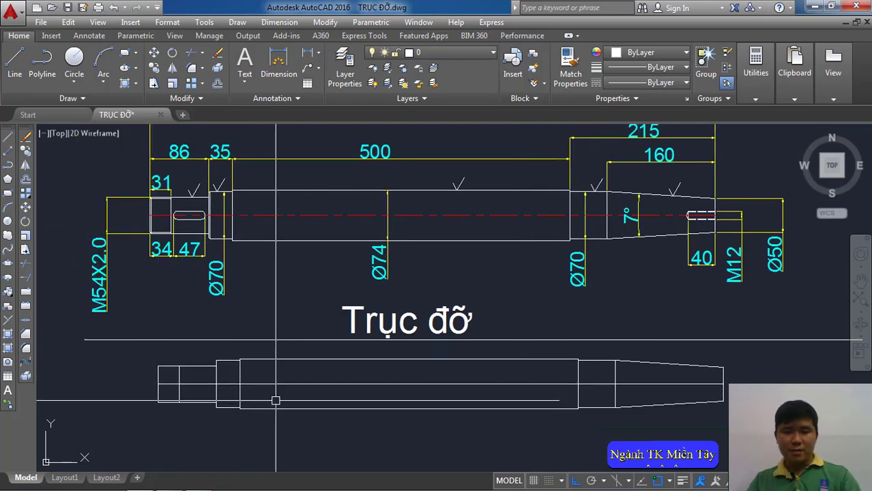
Step: Match the lower centre line to the reference shaft's red dash-dot centre line using MA
key("Escape")
type("mma")
key("Return")
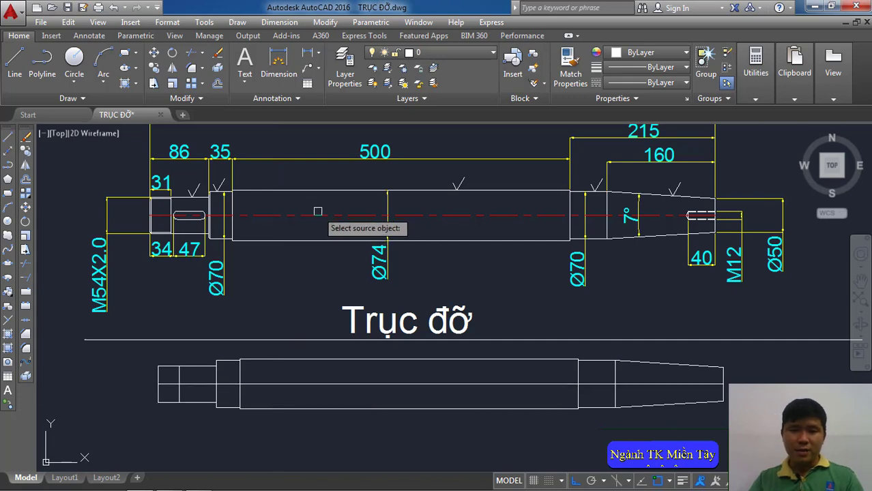
left_click(319, 216)
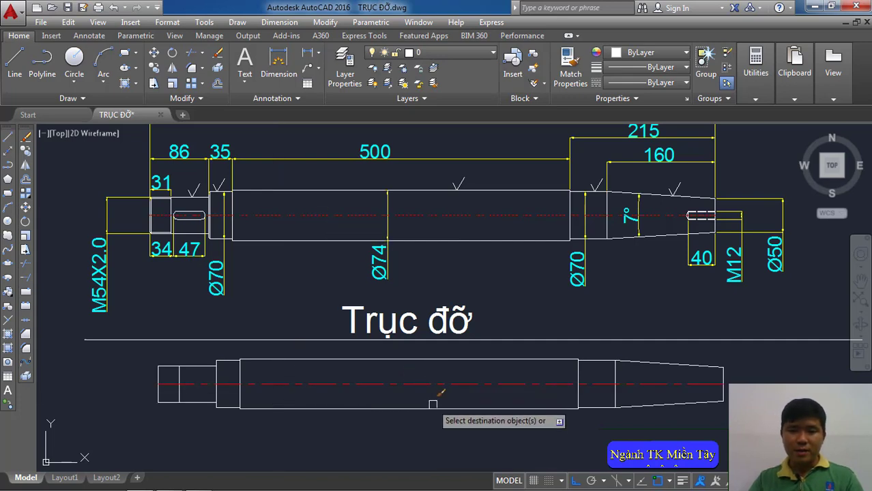
left_click(437, 384)
key("Return")
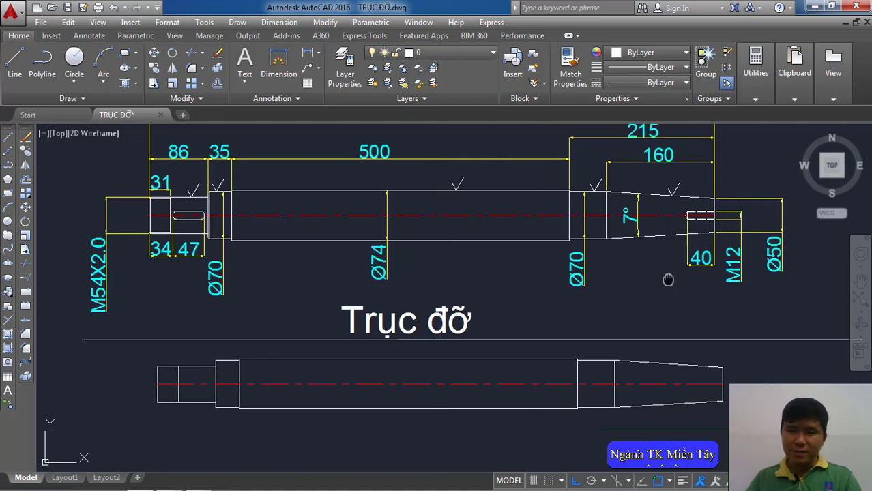
middle_click_drag(718, 226, 695, 229)
scroll(694, 228, "up", 4)
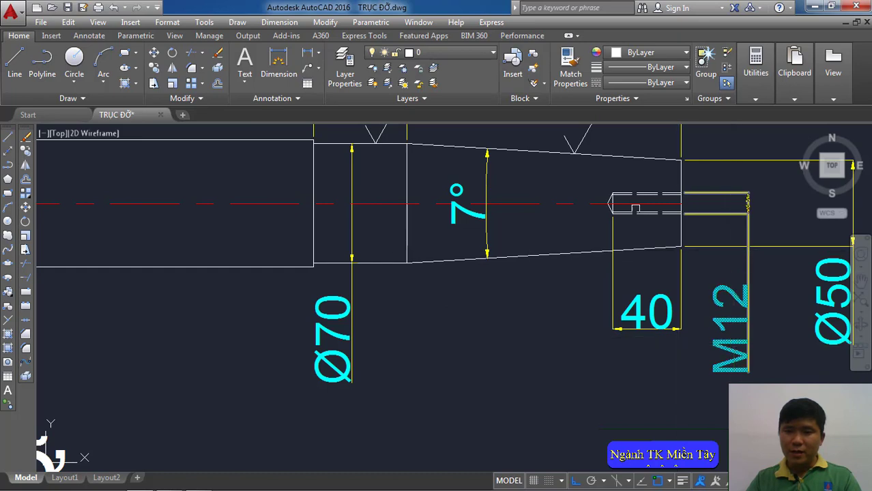
scroll(622, 285, "down", 2)
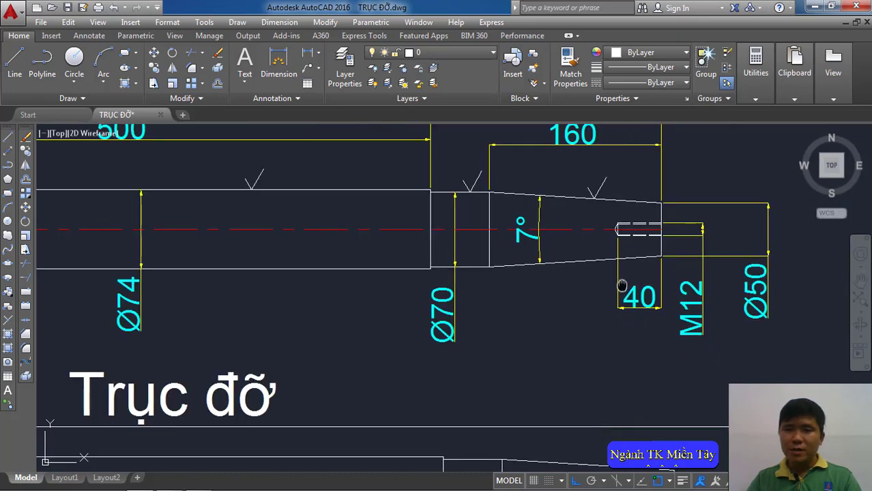
middle_click_drag(622, 286, 601, 207)
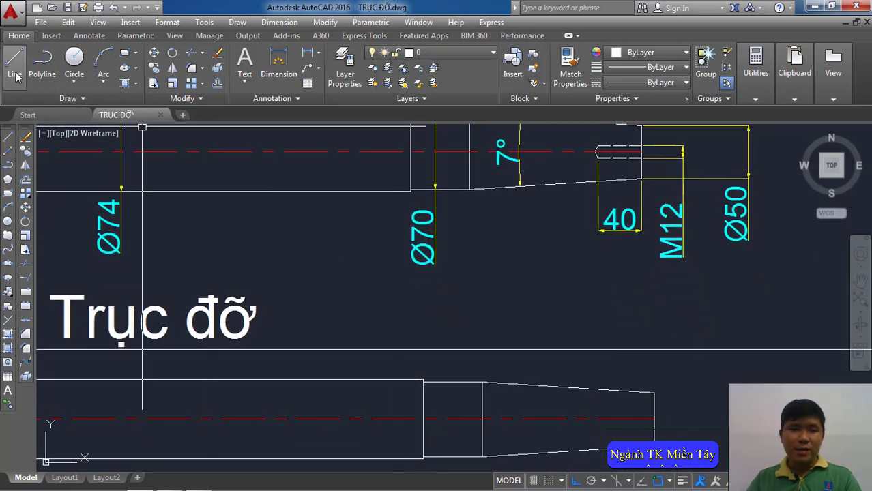
Step: Draw a short horizontal line along the centre line at the shaft's narrow right end
key("l")
key("Return")
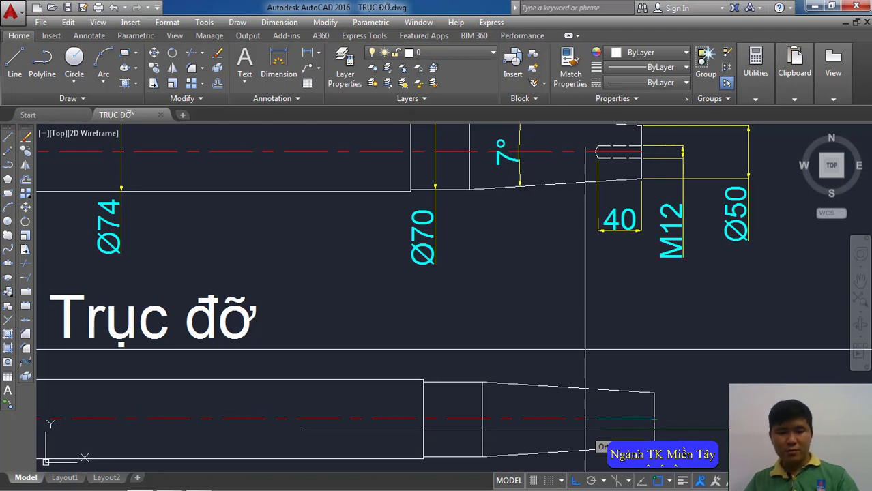
left_click(605, 419)
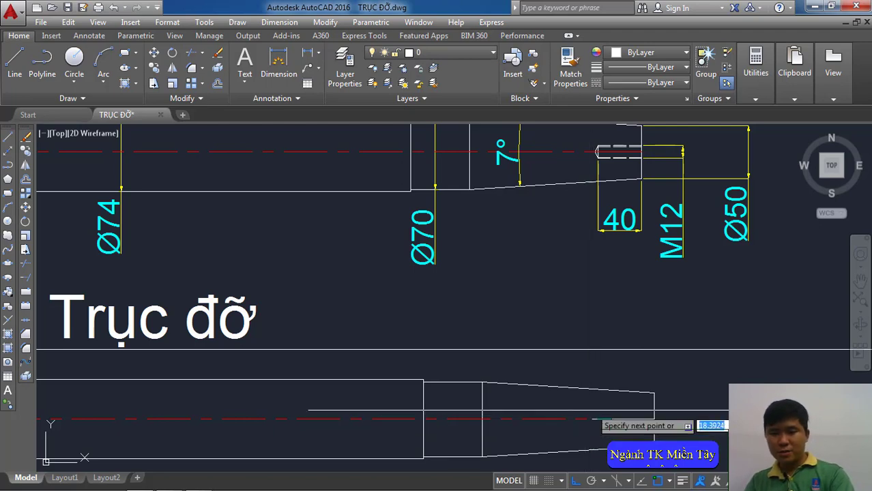
key("Escape")
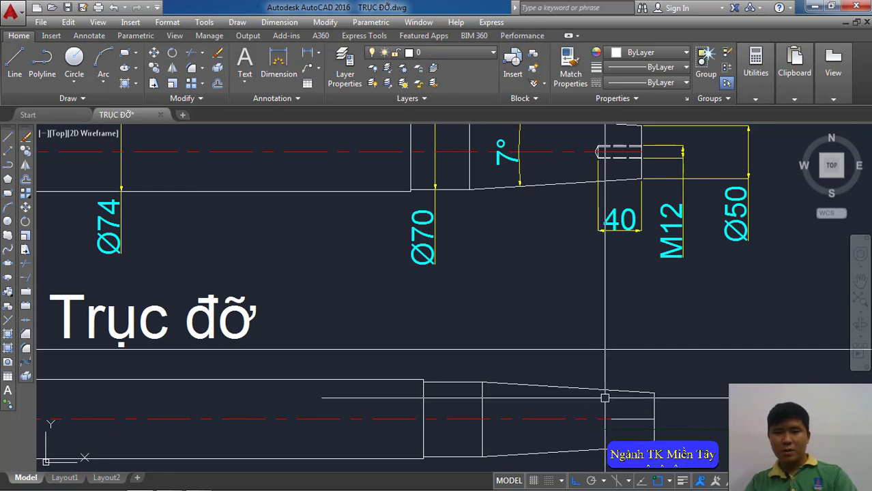
left_click(622, 420)
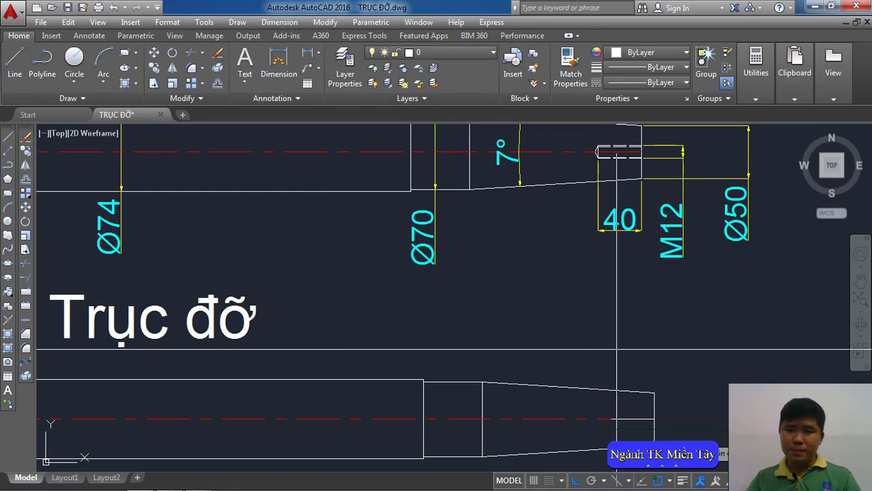
Step: Begin a linear dimension (DLI) and pick its first point
scroll(545, 367, "up", 4)
type("dli")
key("Return")
left_click(538, 353)
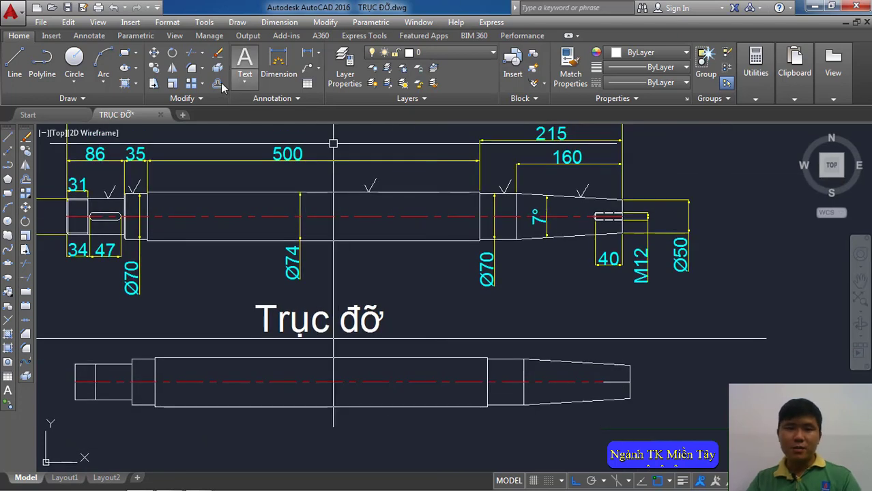
Step: Offset the short end line to create parallel copies above and below the centre line
type("o")
key("Return")
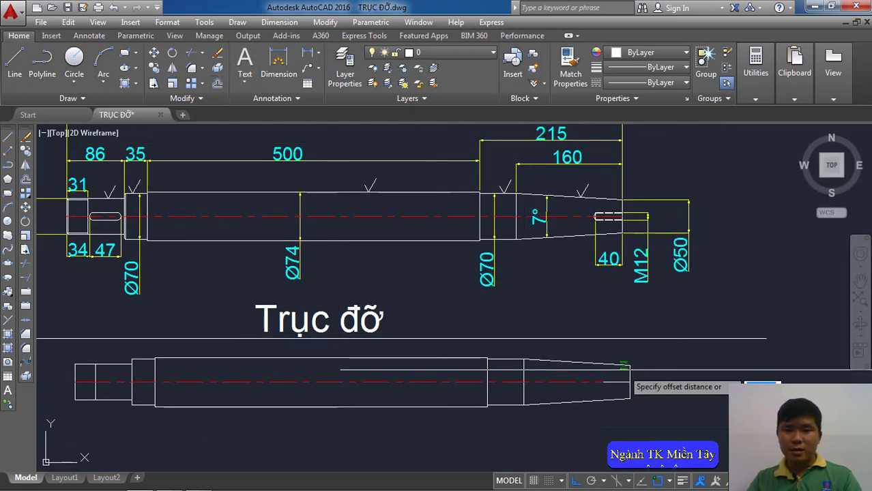
scroll(645, 401, "up", 2)
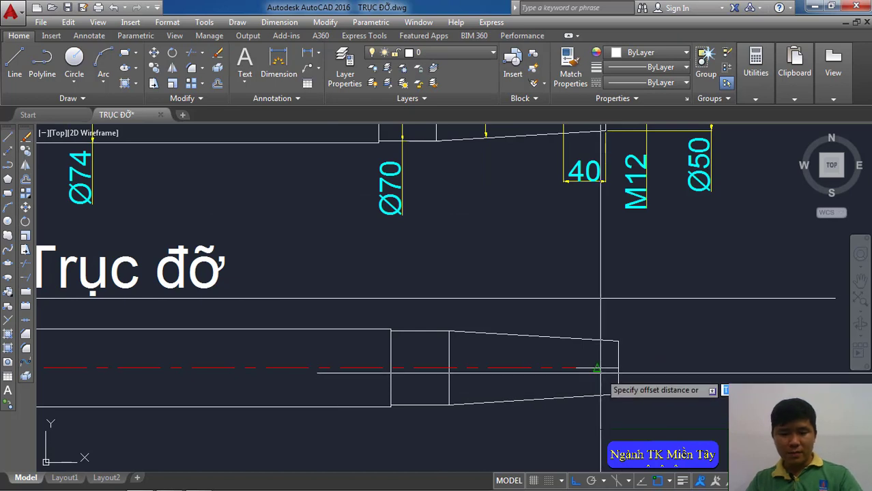
key("Return")
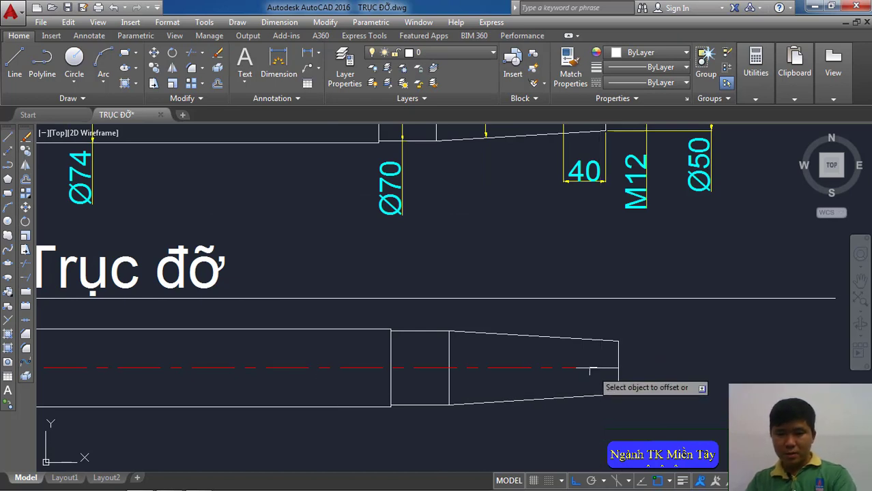
scroll(599, 372, "up", 2)
left_click(597, 364)
left_click(592, 337)
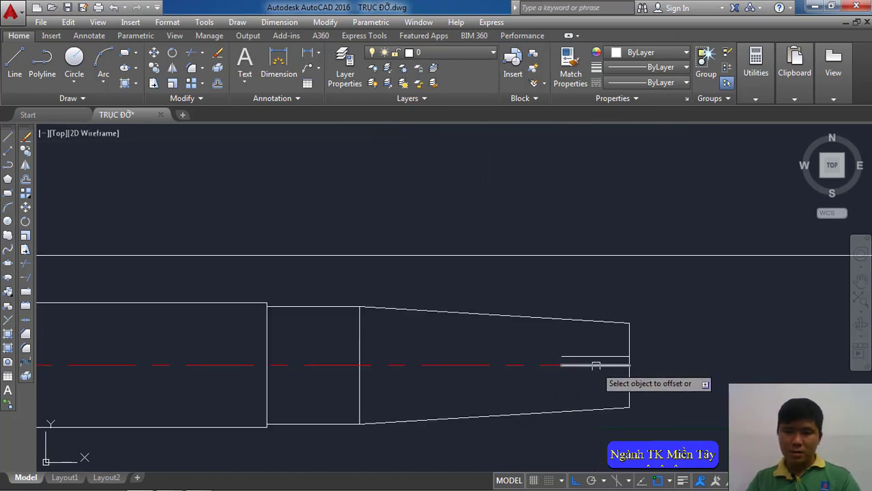
left_click(596, 365)
left_click(597, 382)
scroll(597, 387, "down", 3)
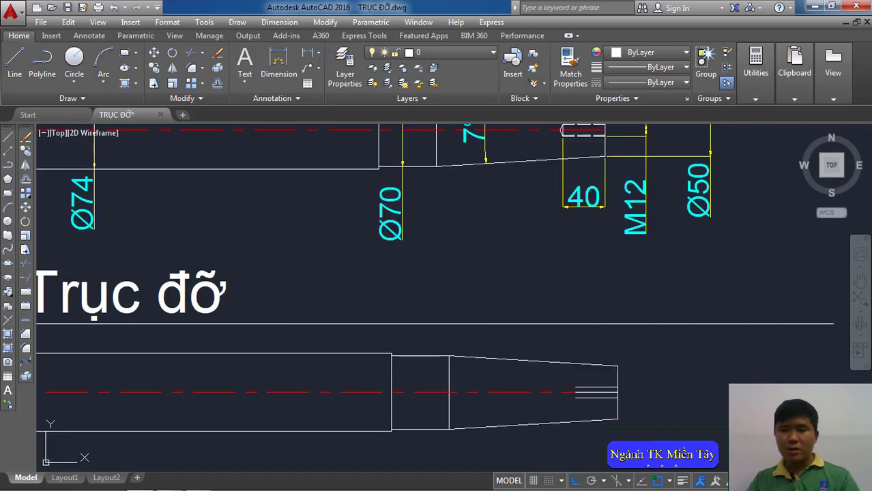
Step: Offset another line by 5.25 to add the threaded hole's remaining edge
key("space")
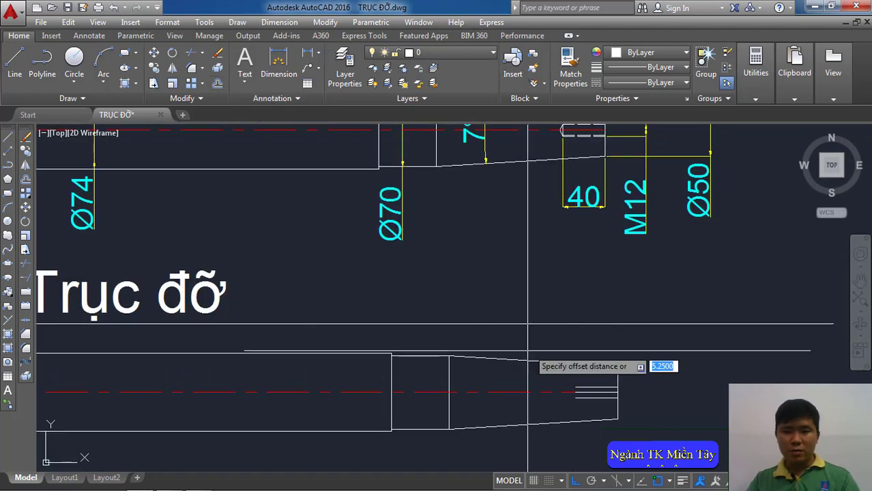
key("Return")
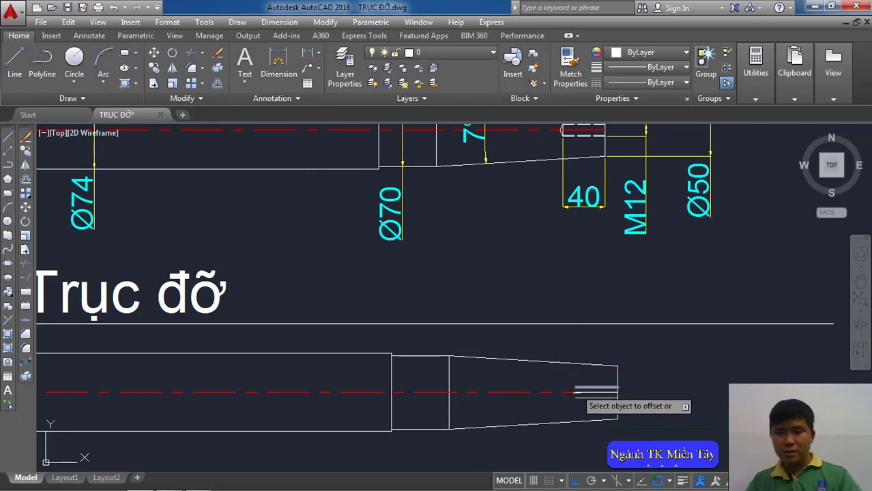
scroll(578, 388, "up", 2)
left_click(594, 402)
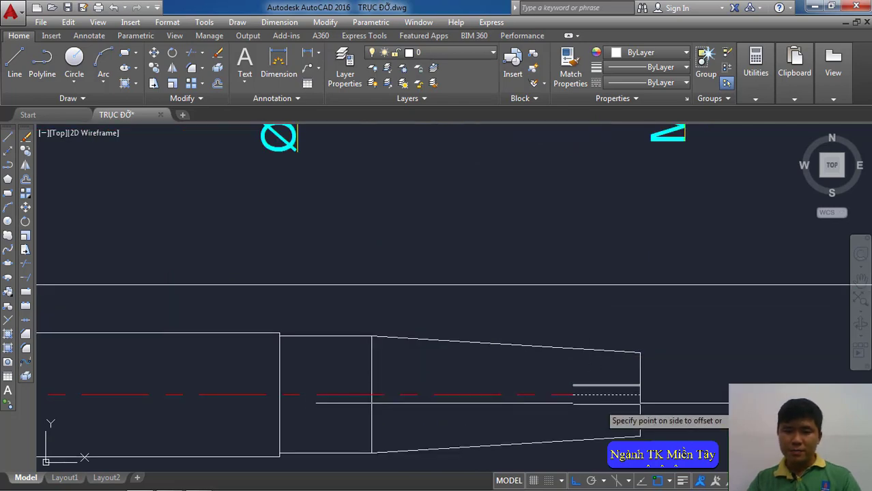
left_click(597, 411)
scroll(584, 382, "down", 2)
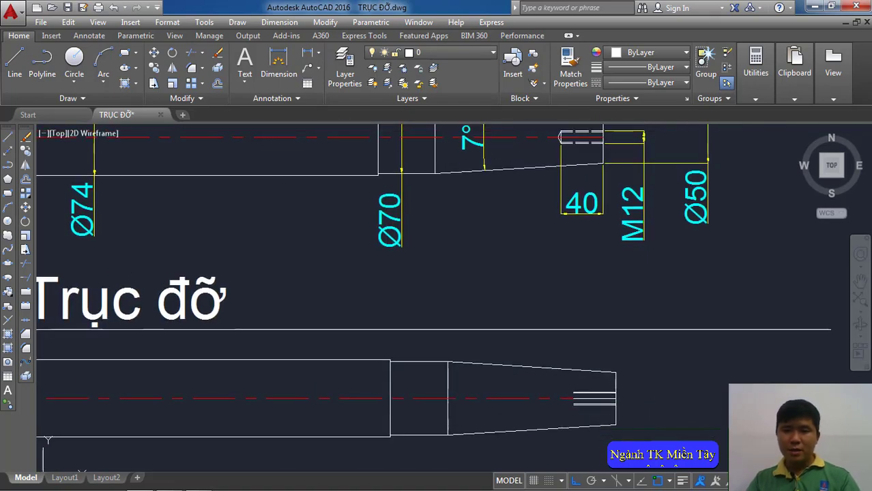
Step: Draw the sloped line forming the threaded hole's drill-tip end
left_click(14, 61)
scroll(560, 389, "up", 2)
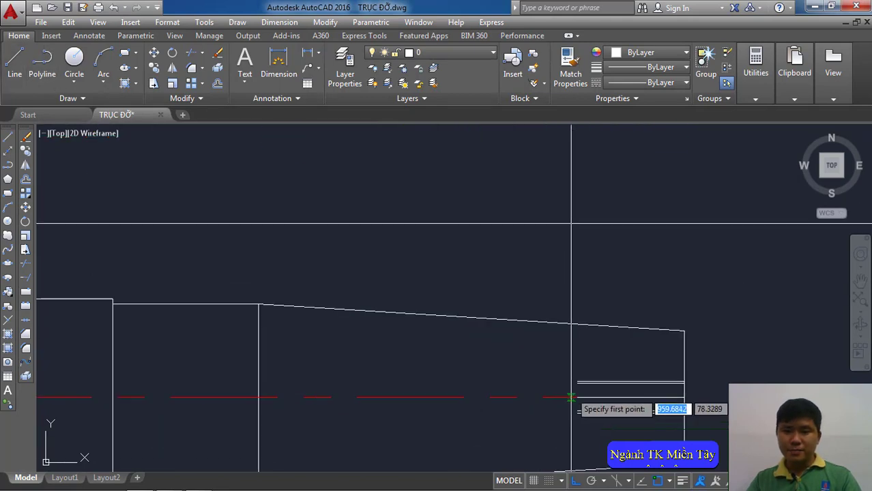
scroll(573, 376, "up", 1)
scroll(582, 365, "up", 1)
left_click(582, 365)
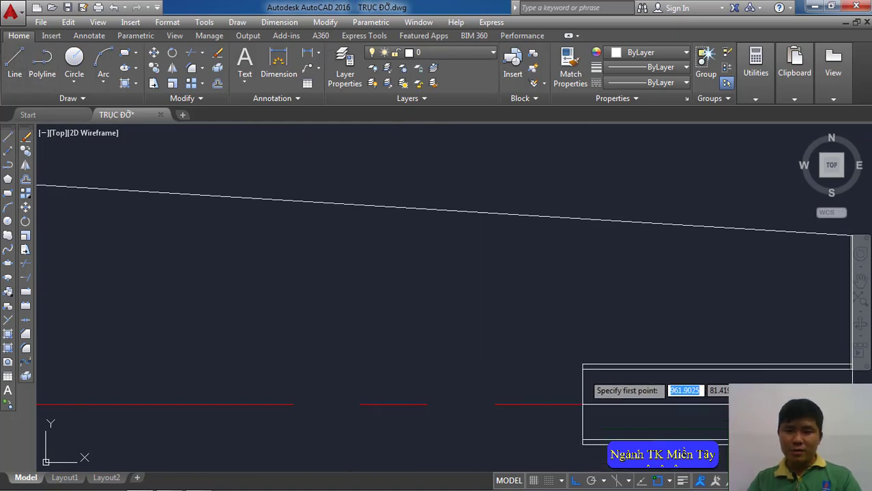
right_click(542, 404)
left_click(566, 256)
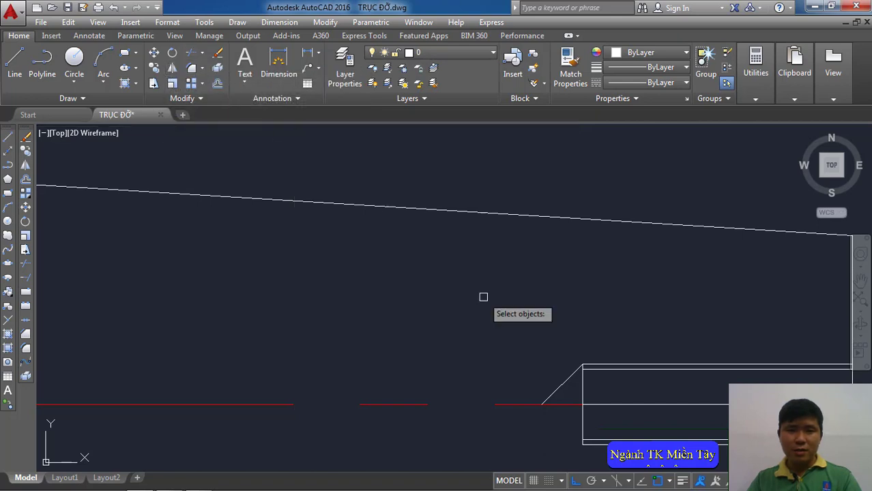
Step: Mirror the sloped line across the centre line, keeping the original
key("Return")
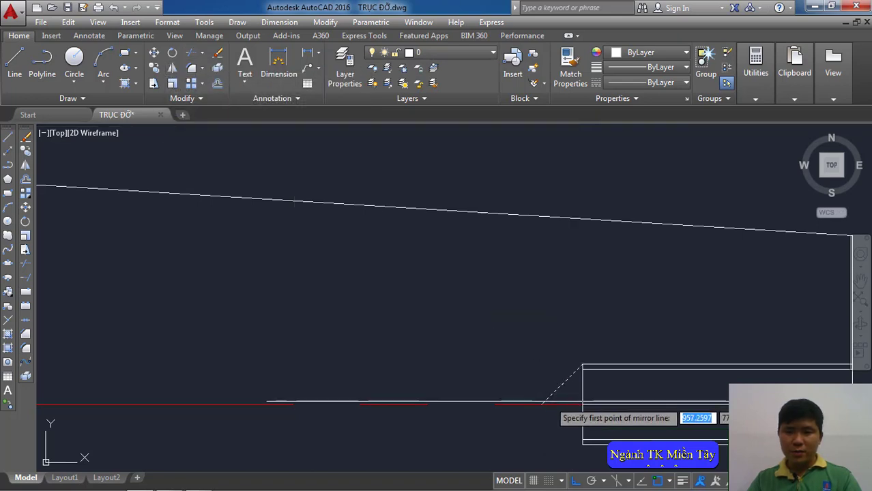
left_click(542, 404)
left_click(580, 405)
right_click(605, 409)
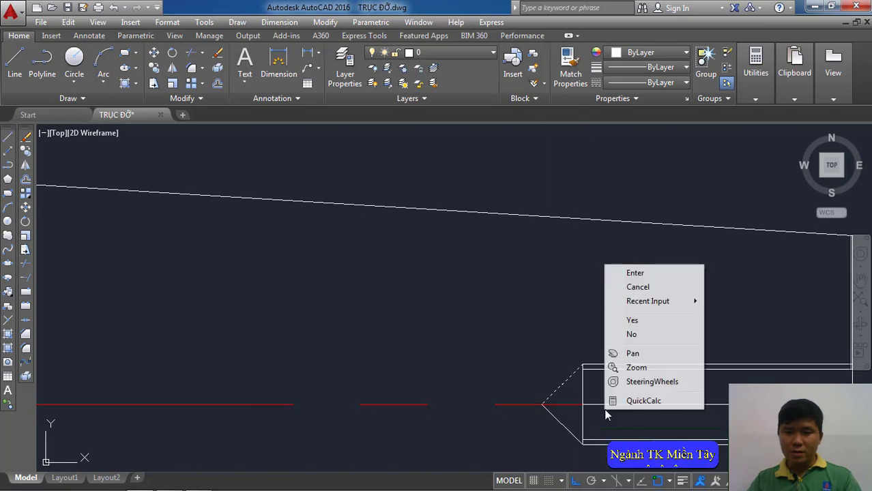
left_click(630, 273)
scroll(561, 354, "down", 5)
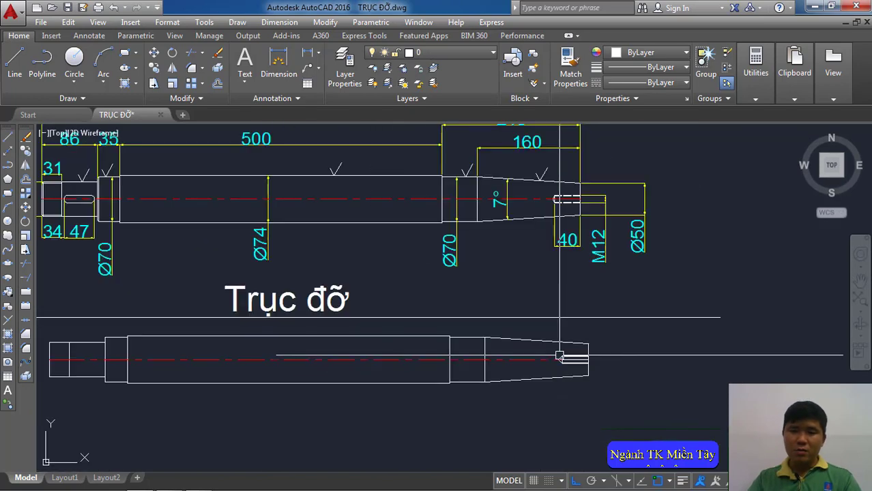
scroll(561, 355, "down", 2)
scroll(561, 354, "up", 2)
scroll(560, 355, "up", 2)
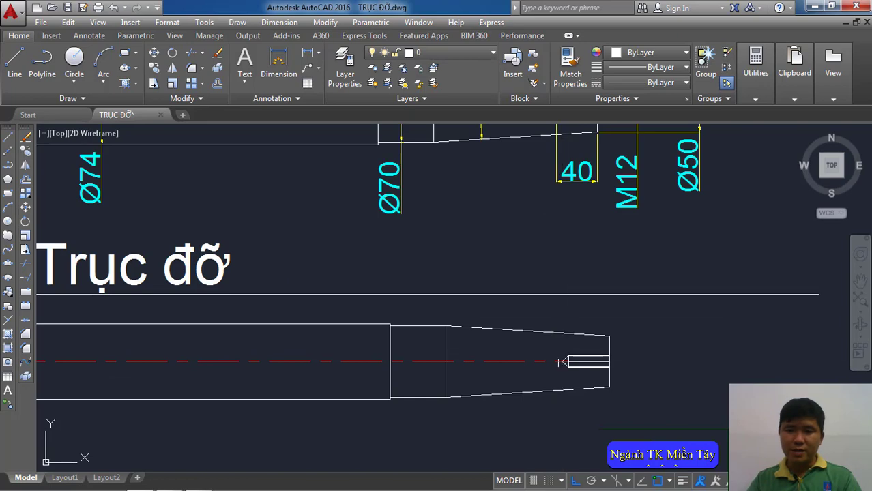
scroll(599, 347, "down", 2)
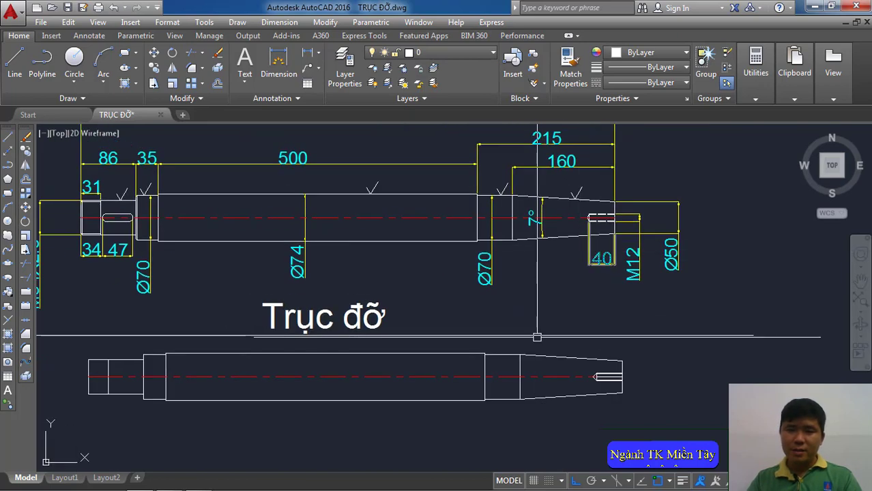
middle_click_drag(537, 336, 658, 345)
middle_click_drag(217, 279, 370, 283)
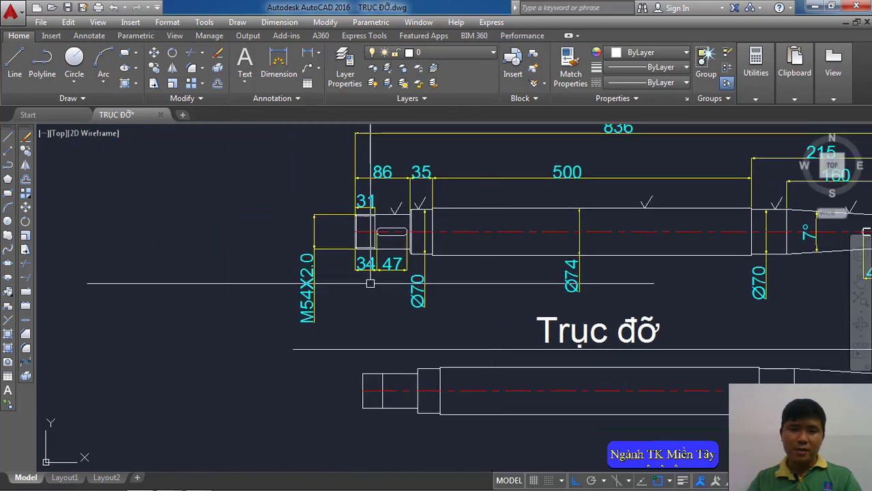
scroll(368, 236, "up", 3)
scroll(349, 339, "down", 2)
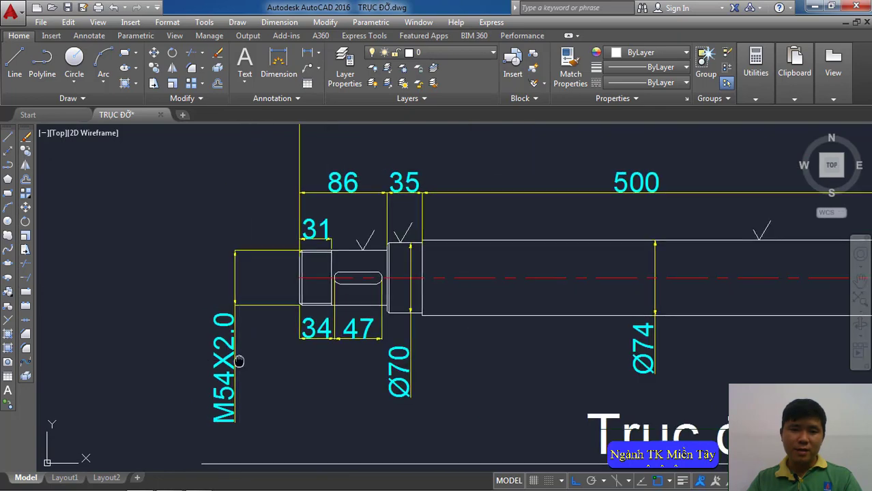
scroll(356, 246, "up", 2)
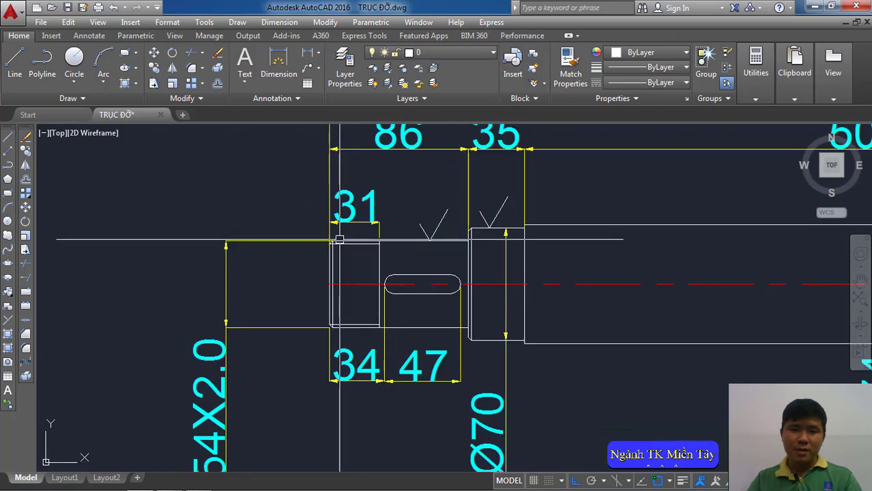
scroll(344, 250, "up", 1)
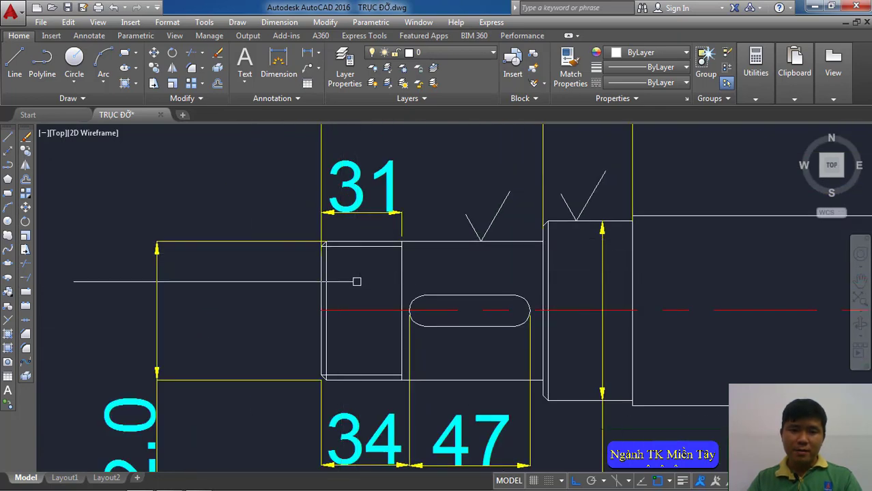
scroll(356, 281, "down", 2)
middle_click_drag(382, 455, 382, 301)
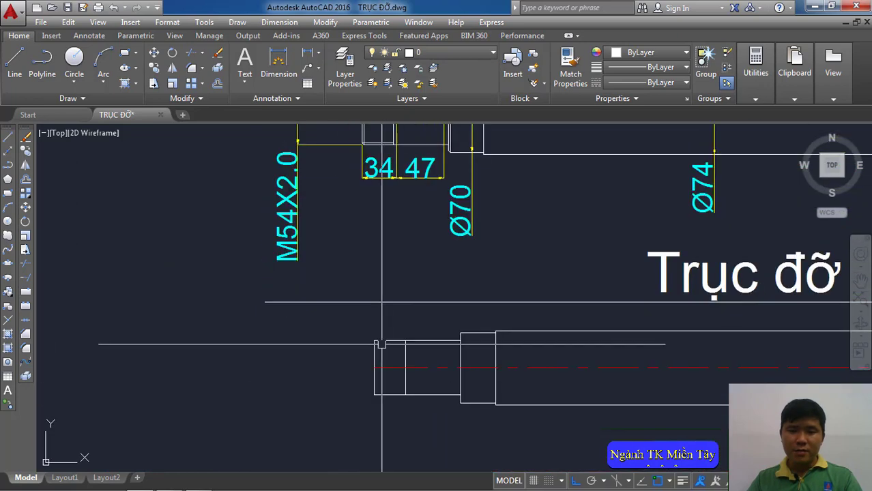
scroll(381, 344, "up", 2)
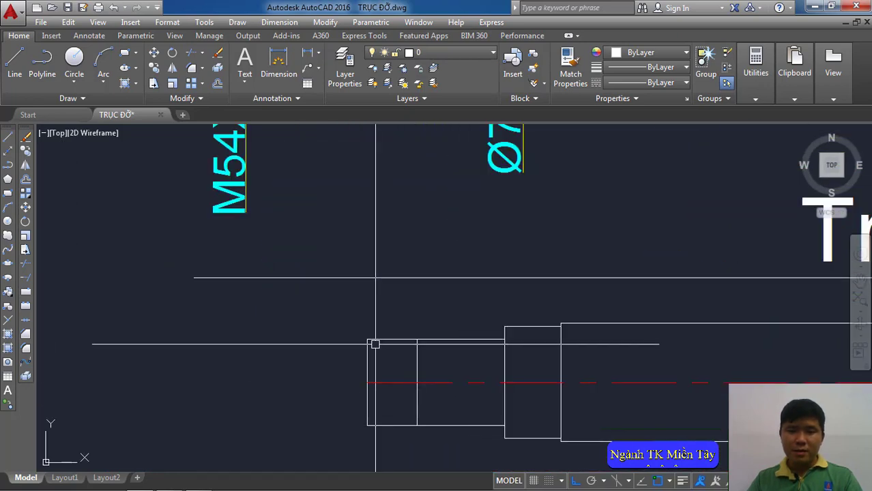
scroll(375, 344, "up", 2)
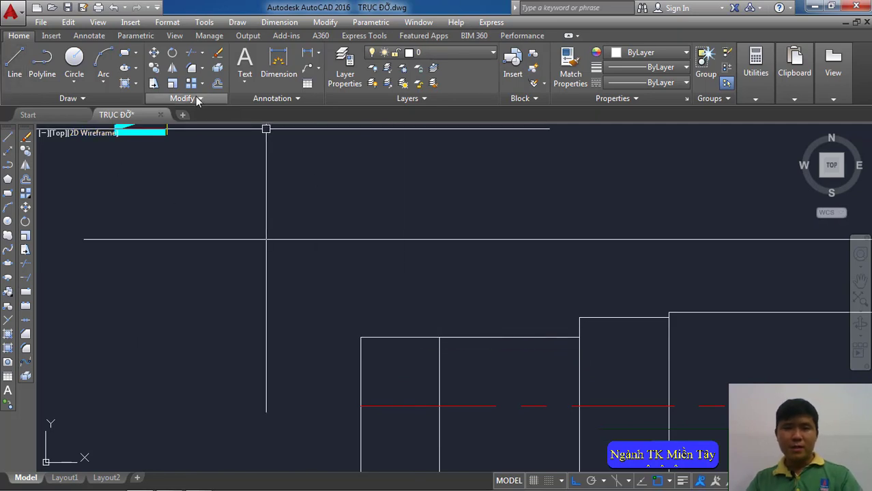
Step: Explode the left-end rectangle into separate lines
left_click(217, 84)
type("2")
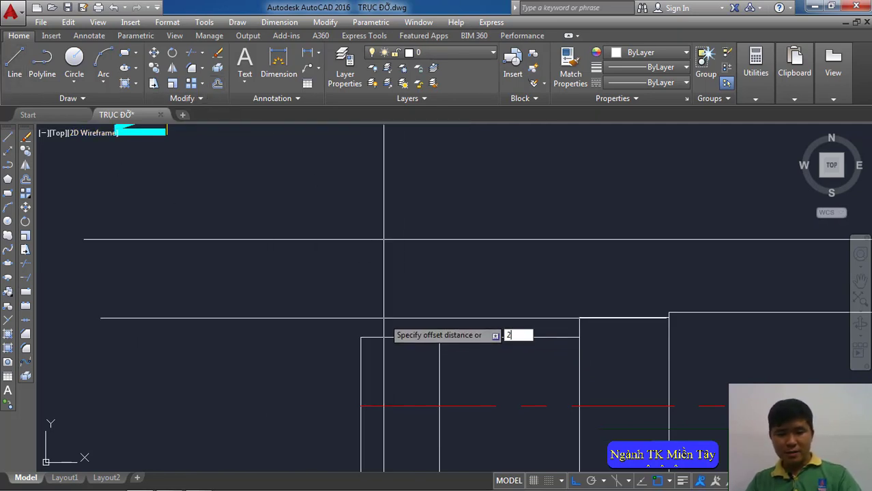
key("Return")
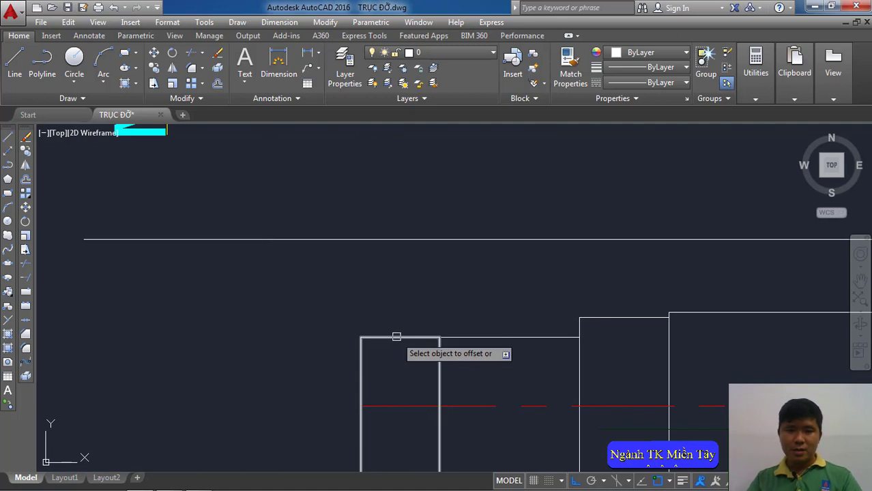
scroll(398, 334, "down", 3)
scroll(403, 330, "up", 1)
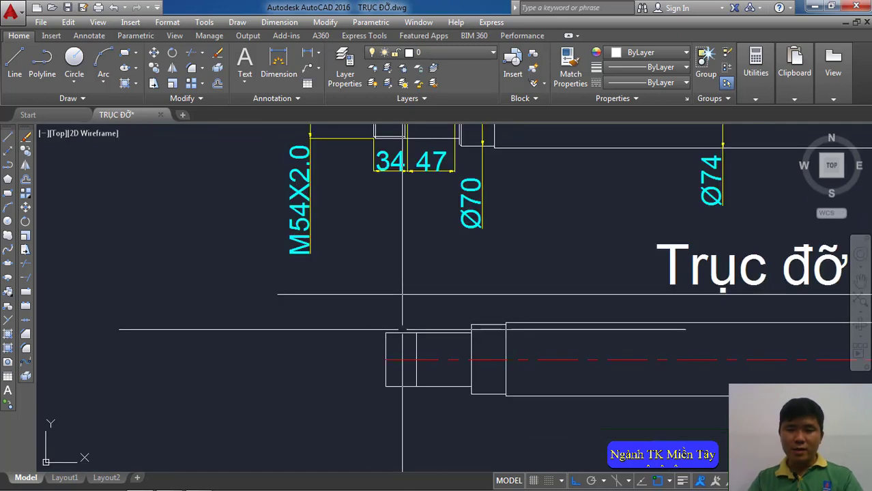
scroll(402, 329, "up", 2)
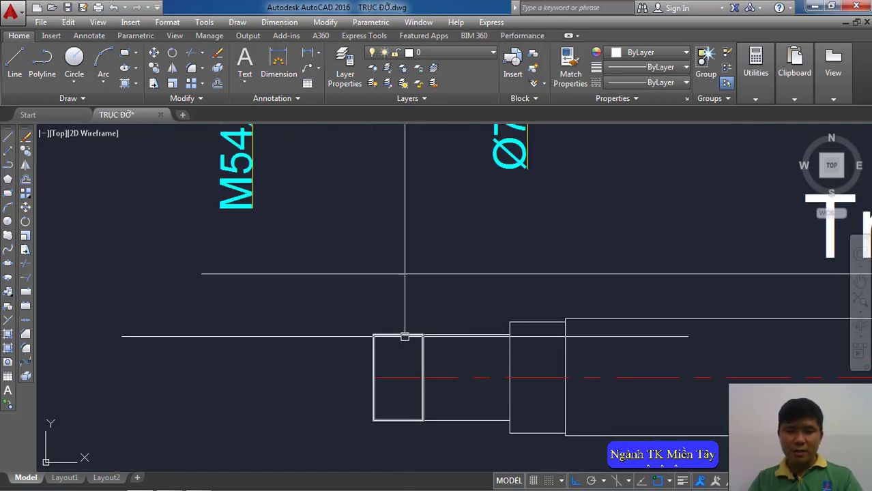
type("e")
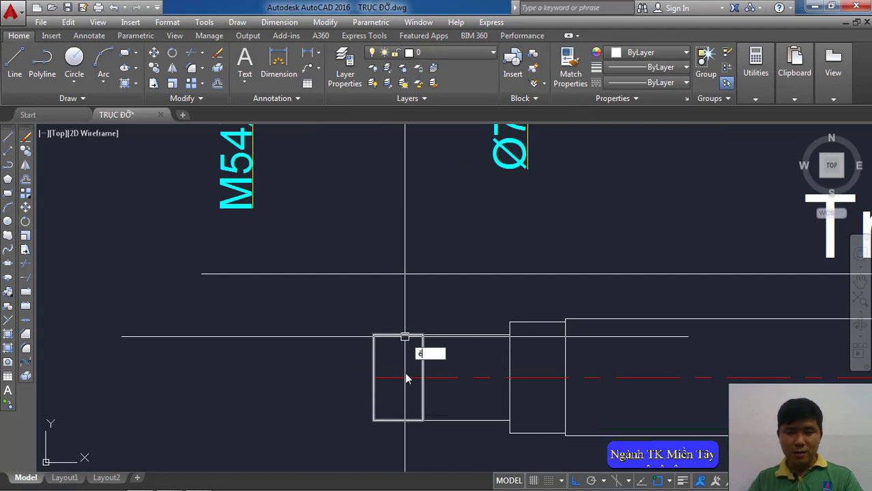
type("x")
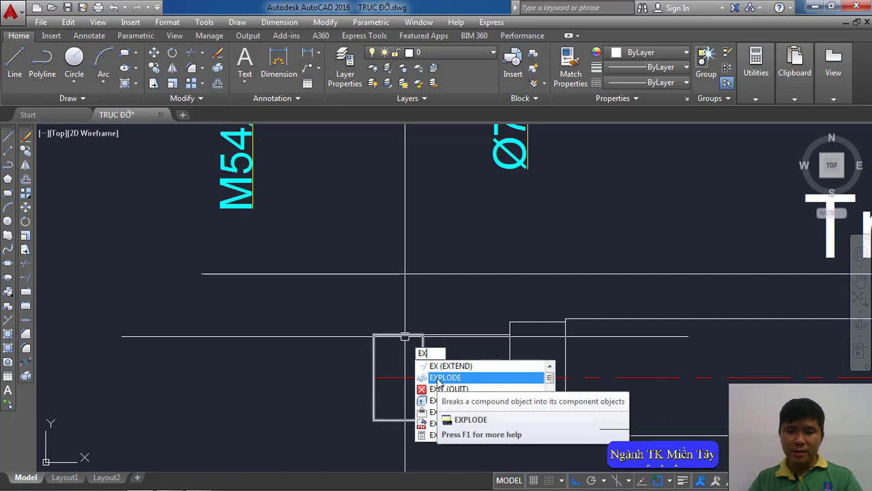
left_click(438, 378)
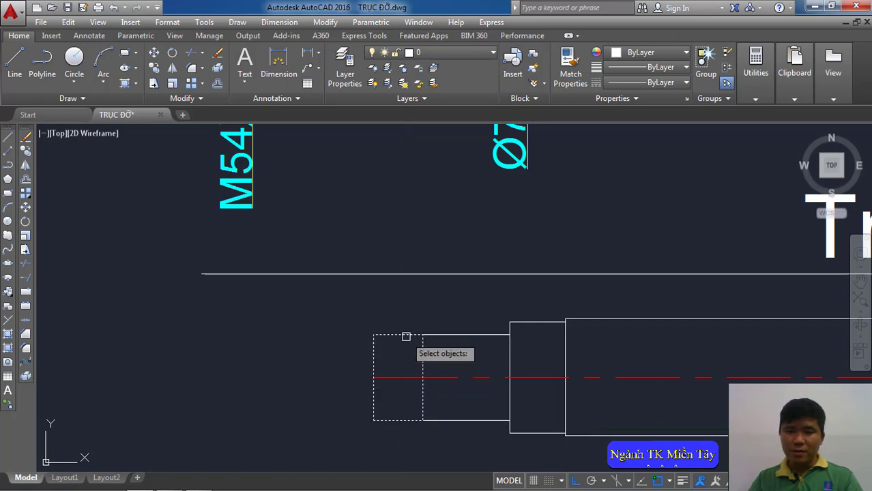
Step: Offset the rectangle's top and bottom edges 2 units inward
left_click(321, 24)
left_click(339, 166)
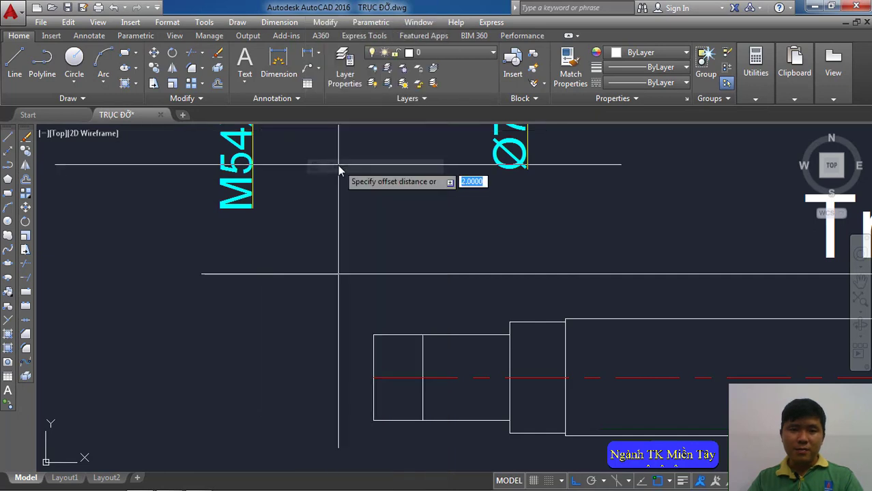
type("2")
key("Return")
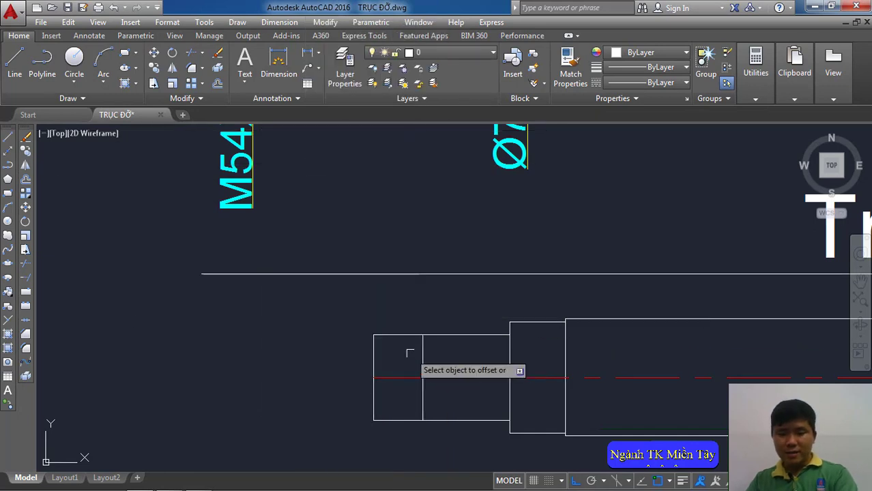
left_click(404, 334)
left_click(401, 346)
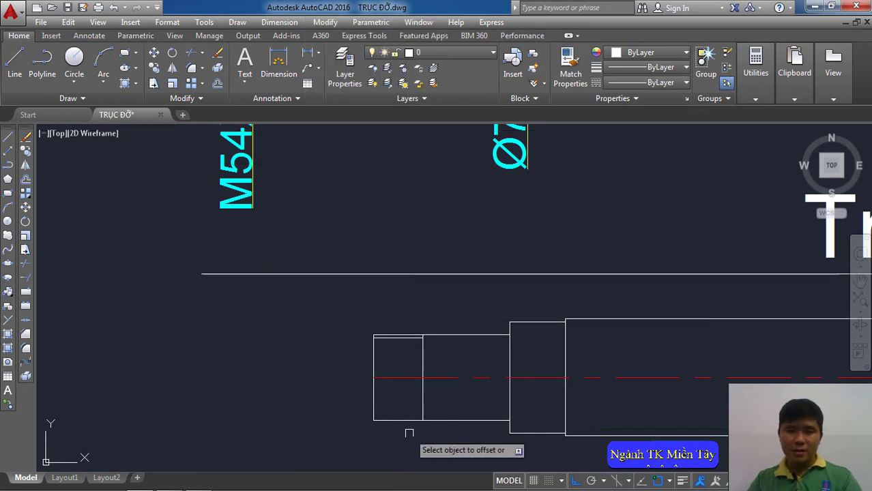
left_click(403, 420)
left_click(403, 401)
Step: End the offset and bring the redrawn shaft's left end into view
key("Return")
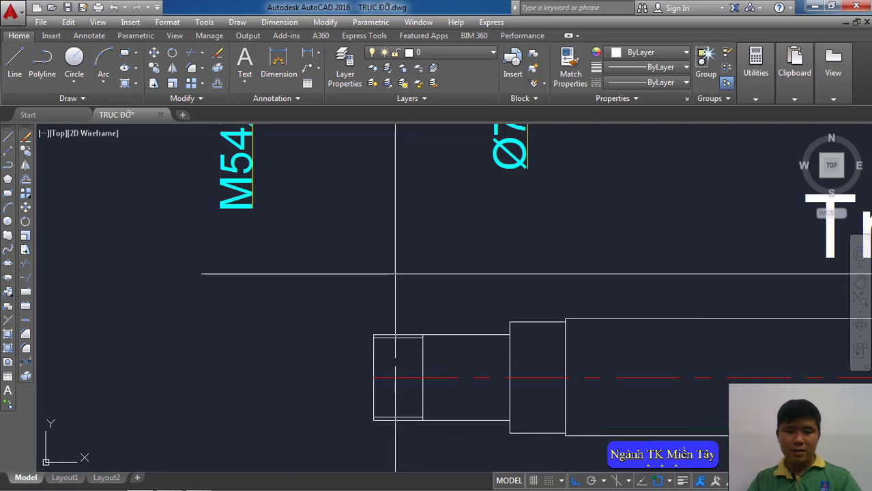
scroll(387, 347, "up", 2)
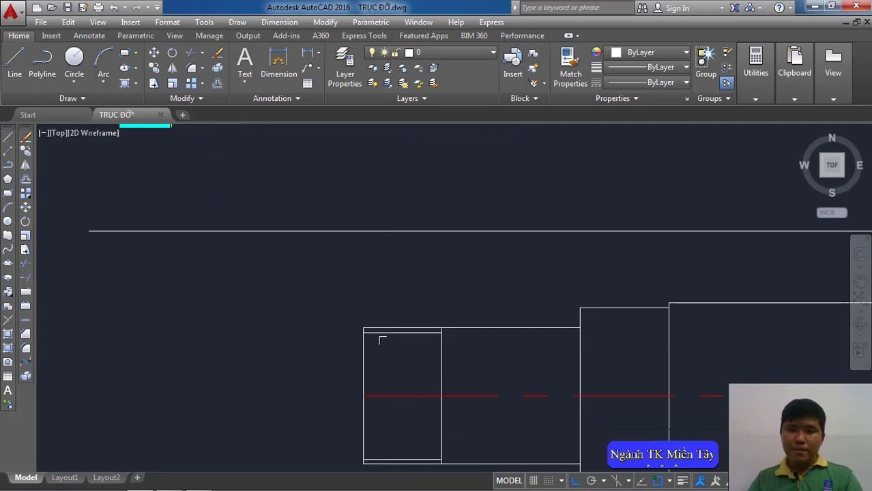
scroll(382, 339, "down", 4)
scroll(390, 178, "up", 4)
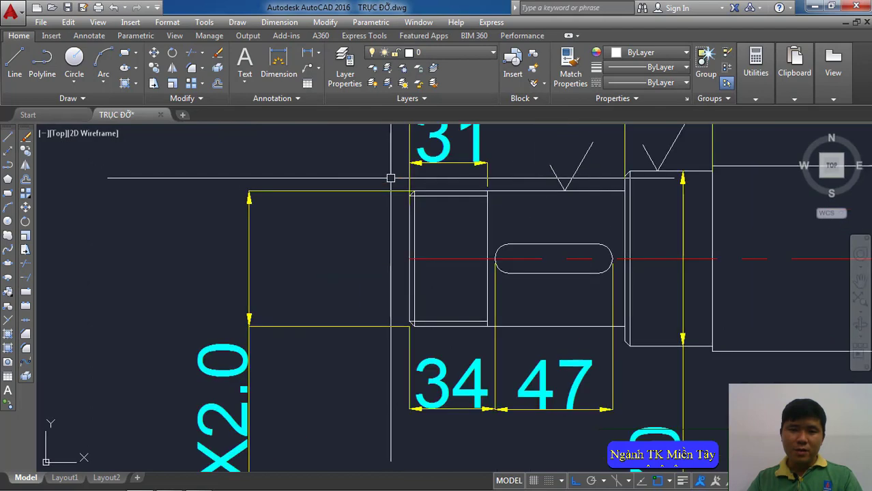
scroll(414, 328, "down", 2)
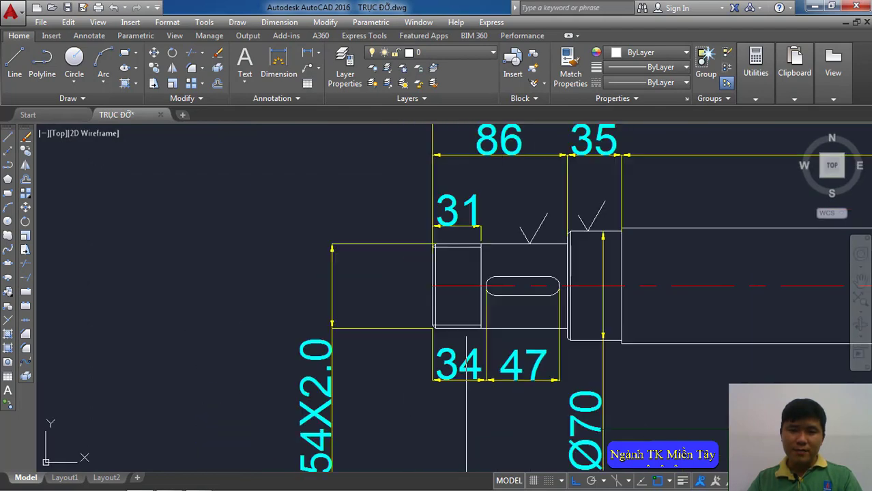
scroll(461, 261, "down", 2)
scroll(461, 260, "up", 4)
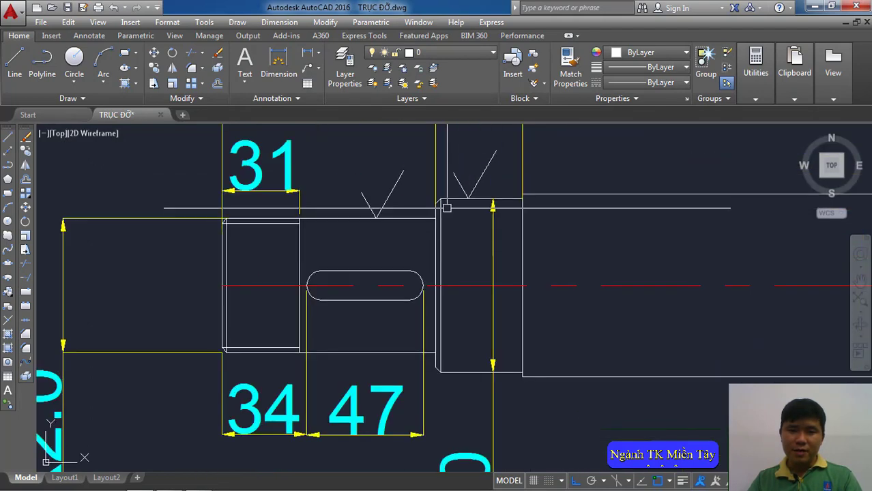
scroll(442, 359, "down", 5)
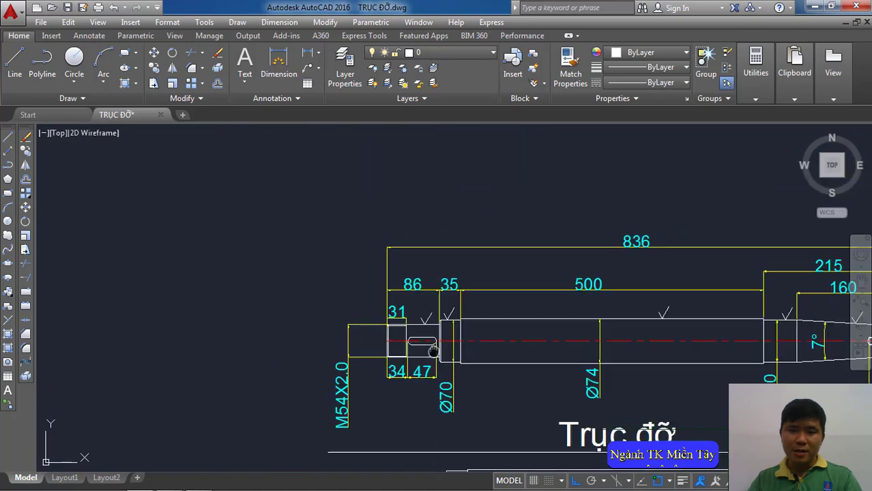
mouse_move(432, 351)
middle_mouse_down()
mouse_move(426, 276)
mouse_move(407, 256)
middle_mouse_up()
scroll(389, 403, "up", 4)
scroll(406, 283, "up", 3)
Step: Start CHAMFER with both chamfer distances set to 2
left_click(331, 23)
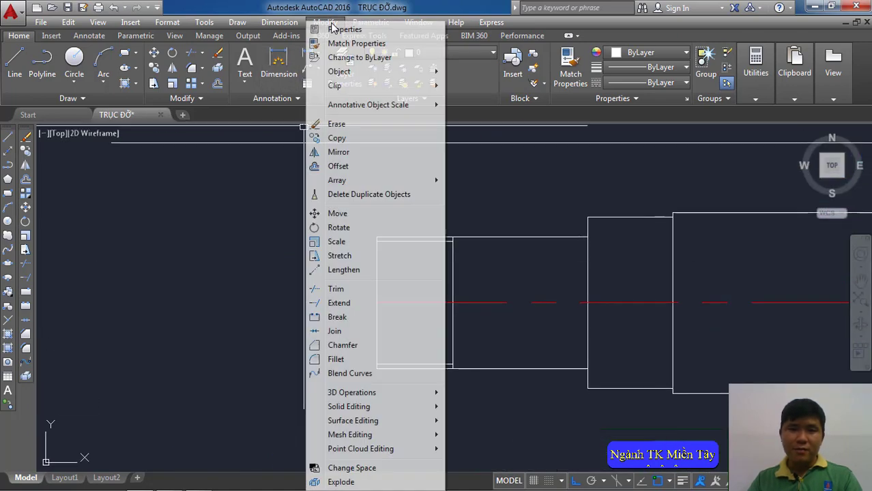
left_click(356, 347)
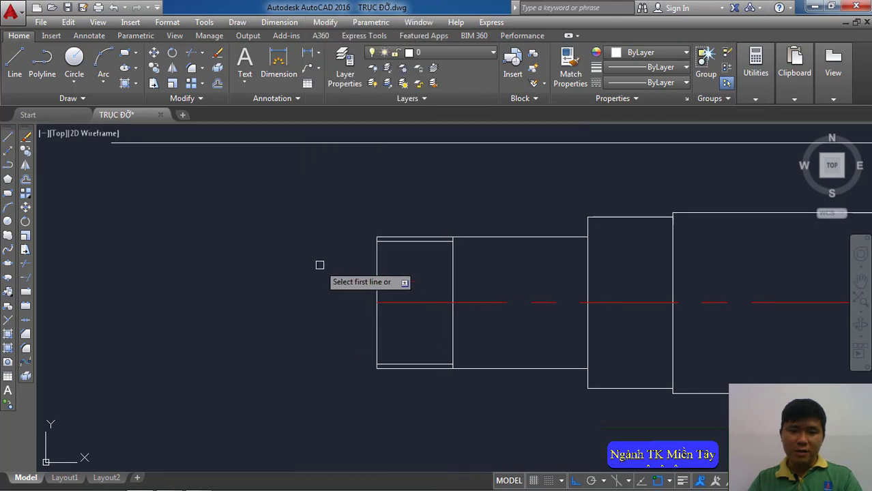
right_click(319, 266)
left_click(350, 350)
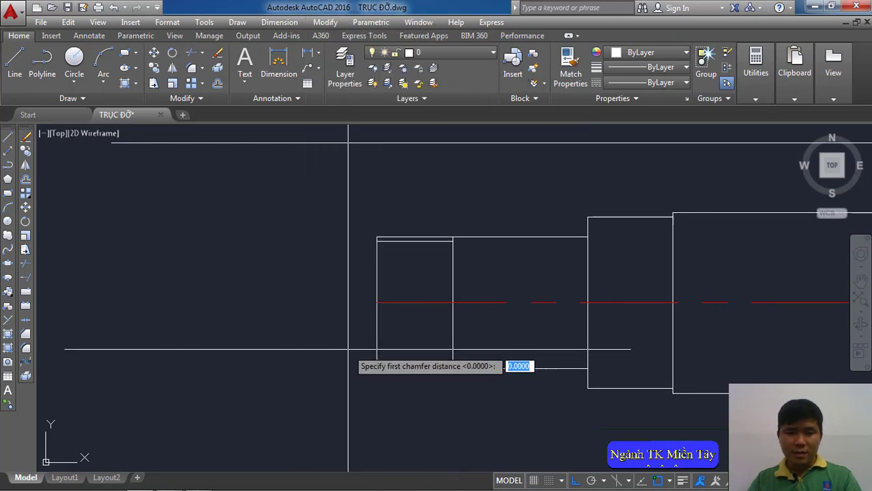
type("2")
key("Return")
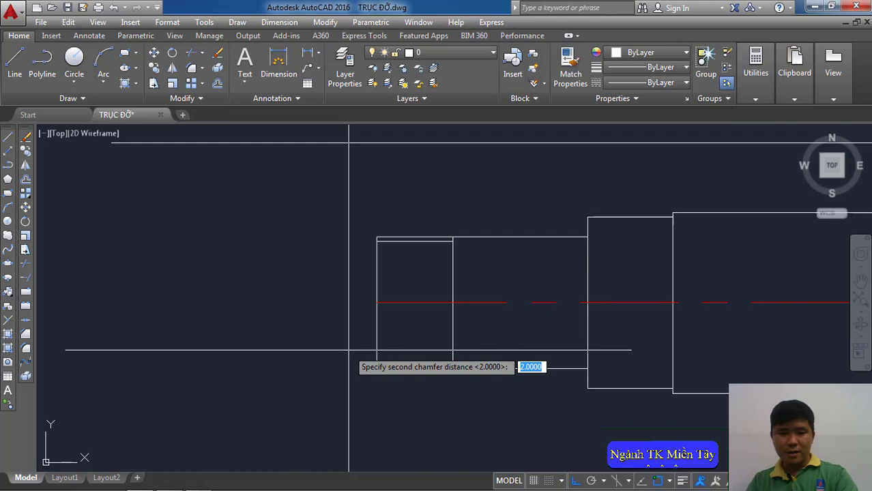
type("2")
key("Return")
Step: Chamfer the top-left and bottom-left corners of the shaft's left end
scroll(380, 237, "up", 2)
scroll(389, 237, "up", 2)
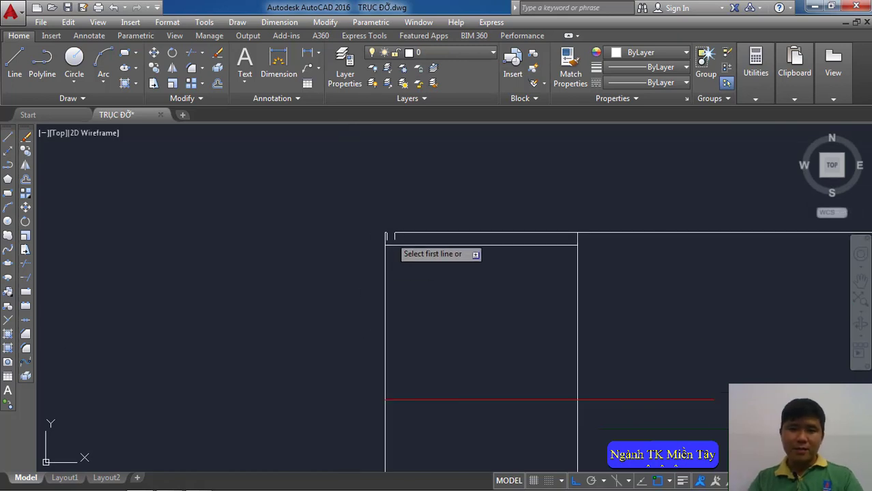
left_click(386, 245)
scroll(389, 273, "down", 2)
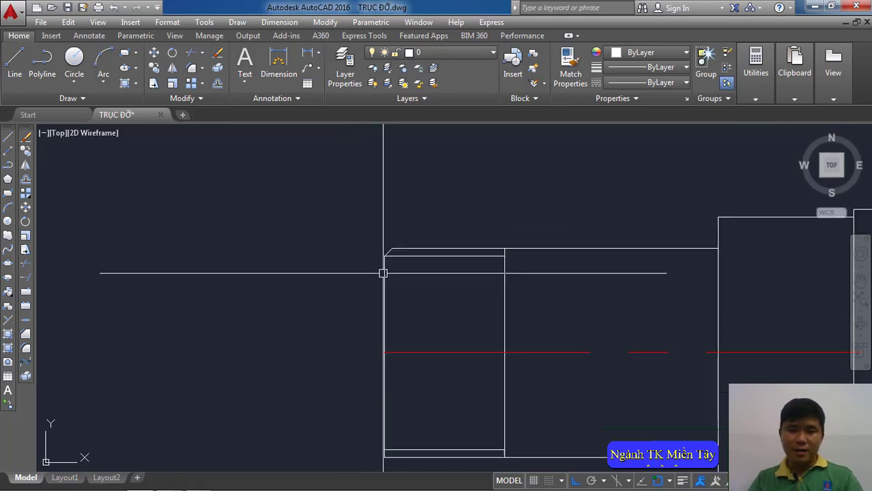
scroll(378, 425, "up", 3)
left_click(386, 399)
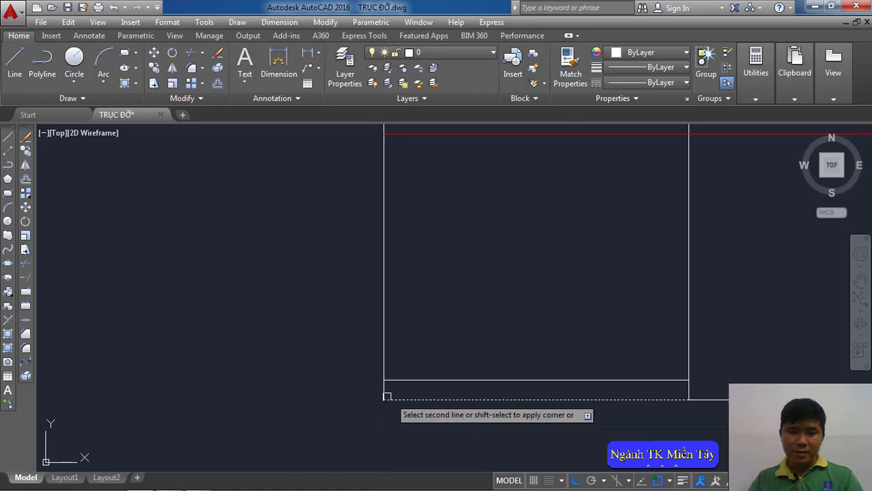
left_click(384, 388)
scroll(378, 392, "down", 3)
middle_click_drag(375, 396, 347, 420)
scroll(274, 415, "down", 2)
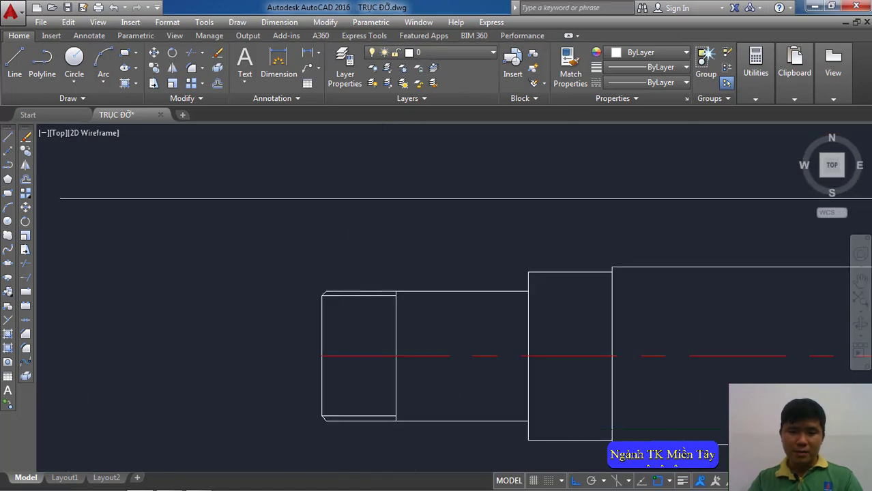
scroll(562, 298, "down", 2)
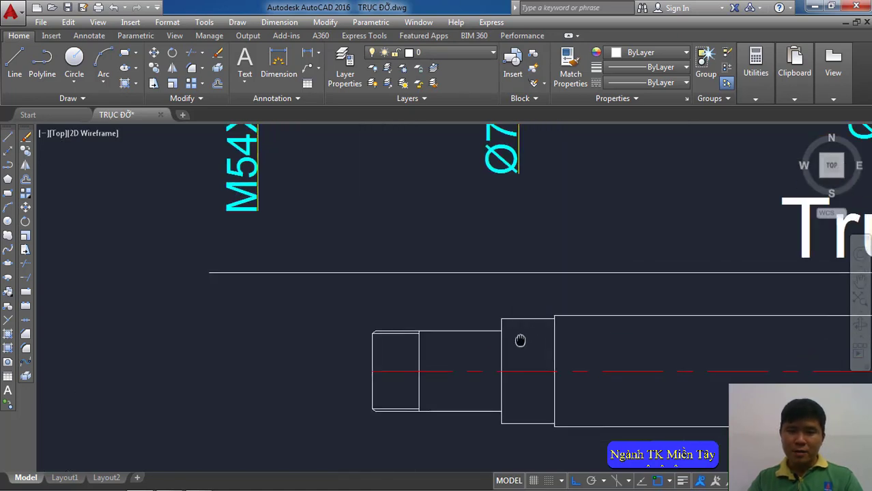
middle_click_drag(520, 300, 506, 359)
scroll(506, 359, "down", 1)
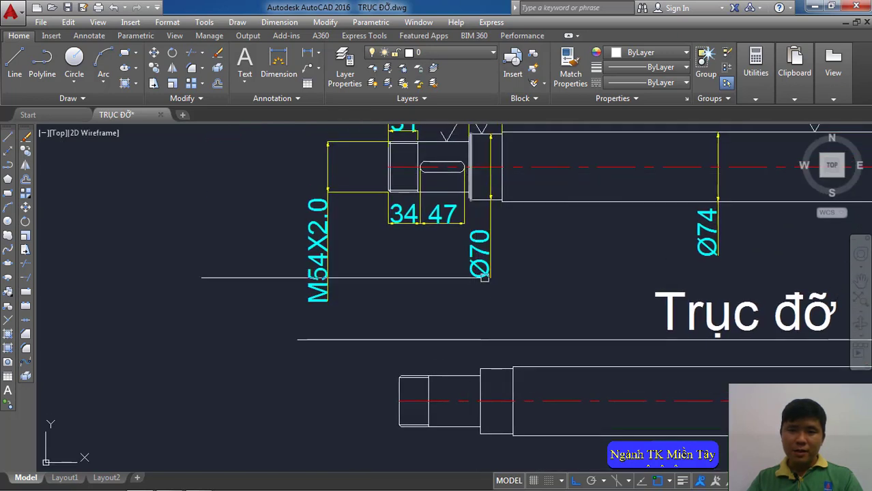
Step: Chamfer the upper and lower corners of the shoulder step
scroll(478, 370, "up", 5)
left_click(473, 343)
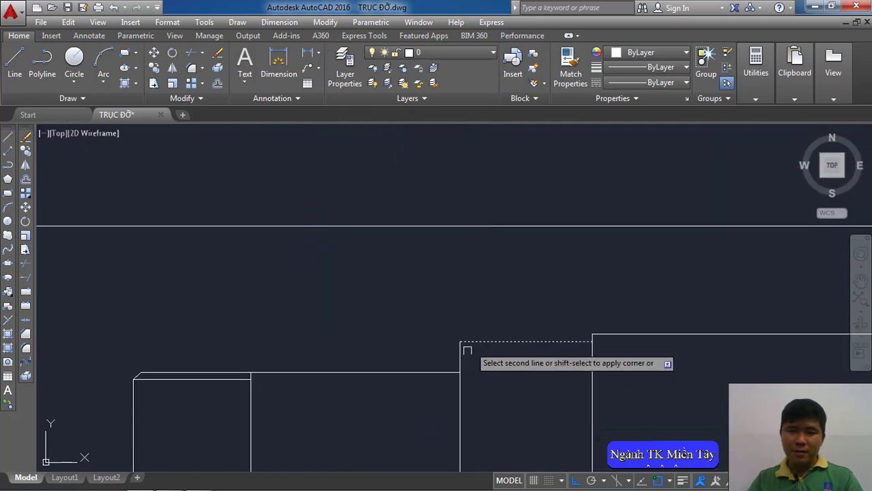
left_click(468, 354)
scroll(468, 354, "down", 2)
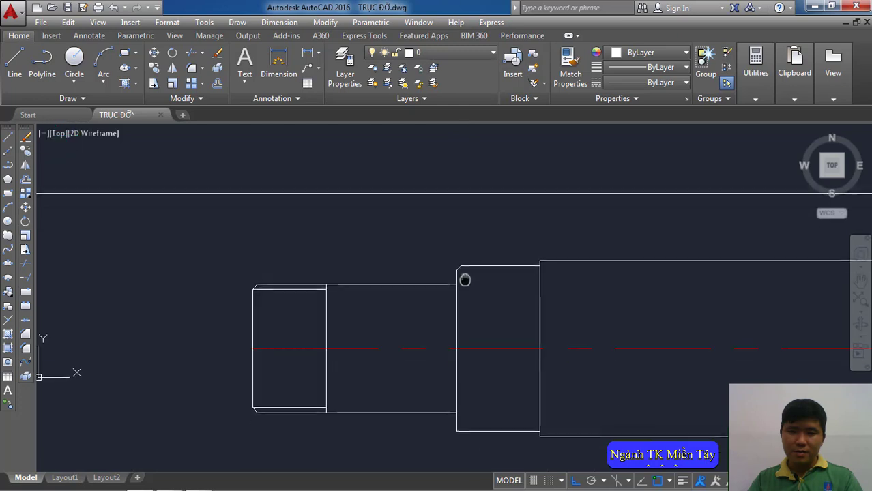
key("space")
left_click(464, 430)
left_click(455, 417)
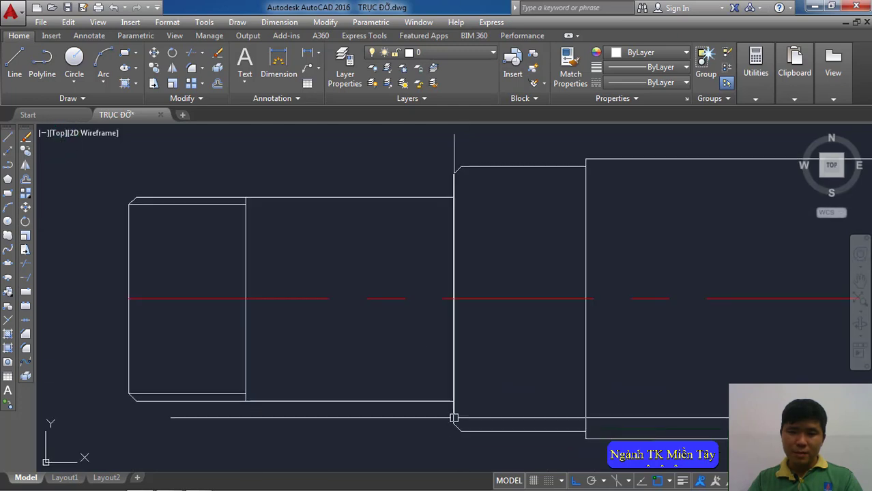
Step: Pan to the reference drawing's 31 dimension
scroll(469, 348, "down", 2)
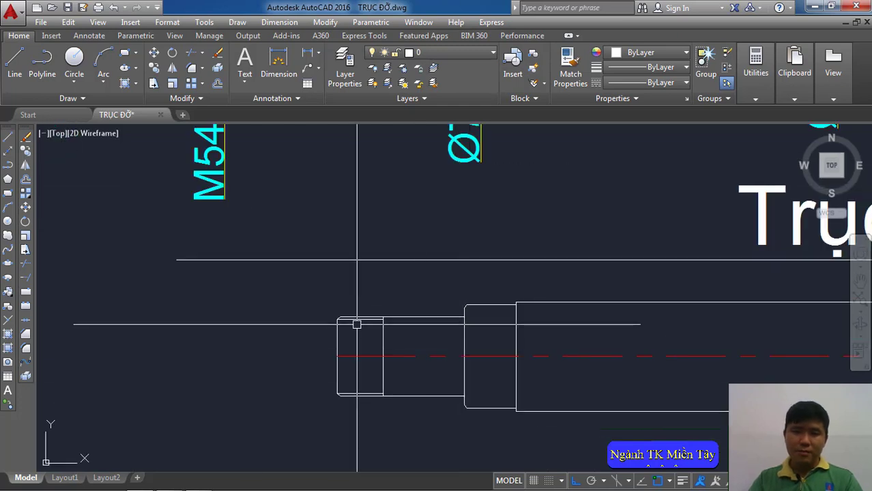
scroll(407, 318, "down", 2)
middle_click_drag(420, 306, 432, 341)
scroll(448, 205, "up", 2)
scroll(447, 223, "up", 2)
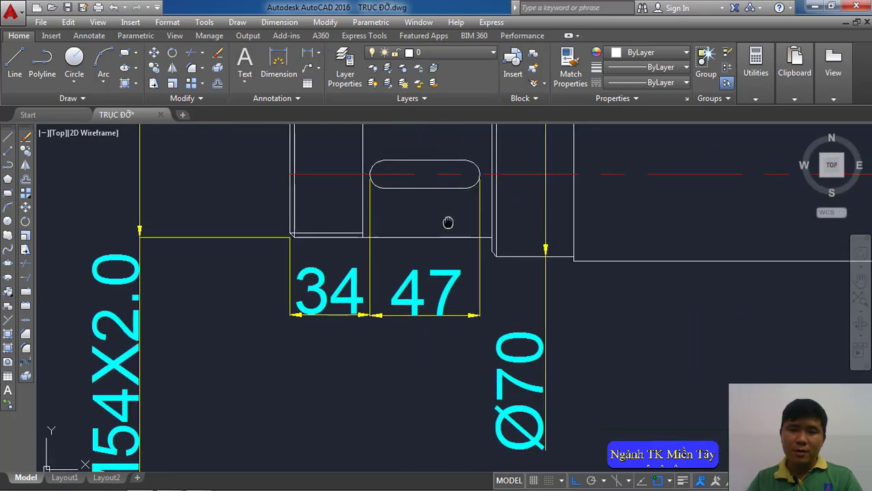
middle_click_drag(447, 223, 448, 298)
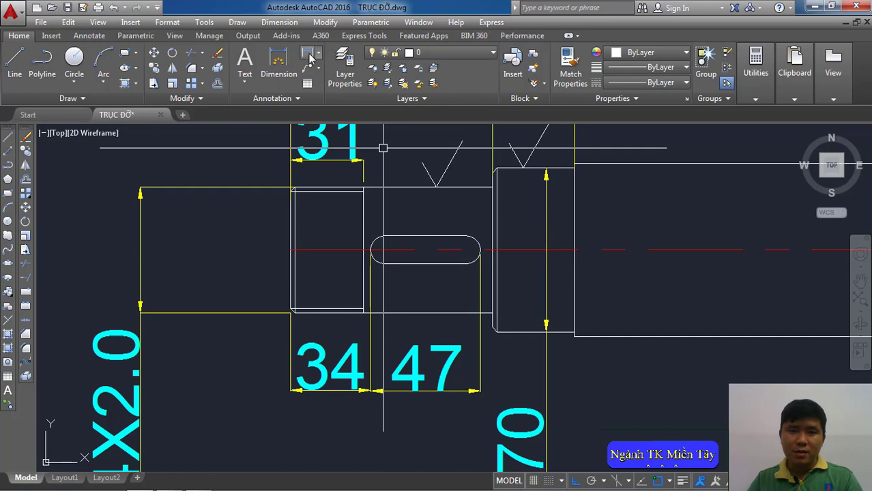
Step: Begin measuring the keyway slot from its top edge, then return to the whole shaft
left_click(309, 55)
scroll(413, 252, "up", 4)
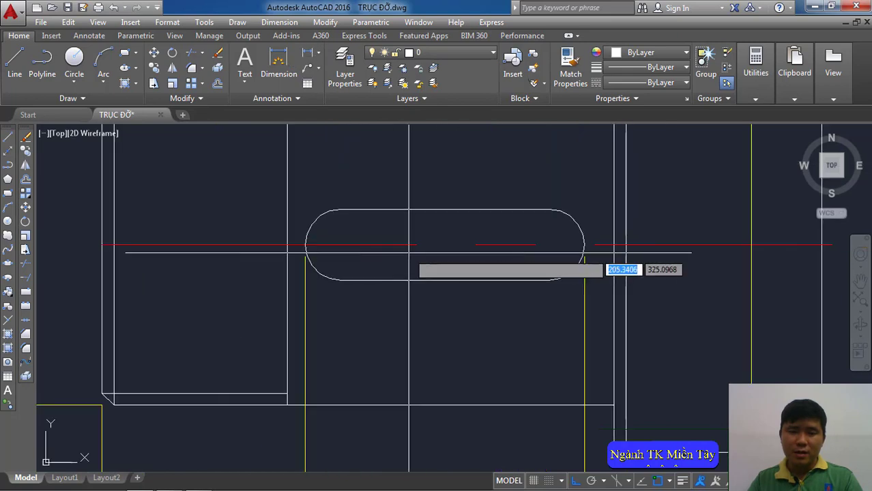
left_click(410, 210)
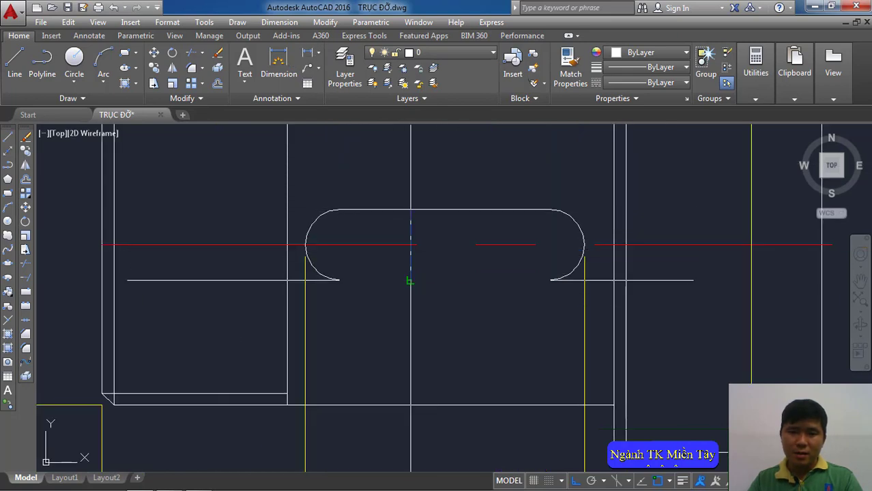
scroll(410, 280, "down", 3)
scroll(409, 273, "down", 6)
mouse_move(409, 279)
middle_mouse_down()
mouse_move(410, 191)
mouse_move(398, 165)
middle_mouse_up()
scroll(405, 175, "up", 2)
scroll(398, 207, "down", 1)
scroll(397, 205, "down", 1)
Step: Draw a small rectangle 12 wide just below the redrawn shaft's left end
left_click(238, 23)
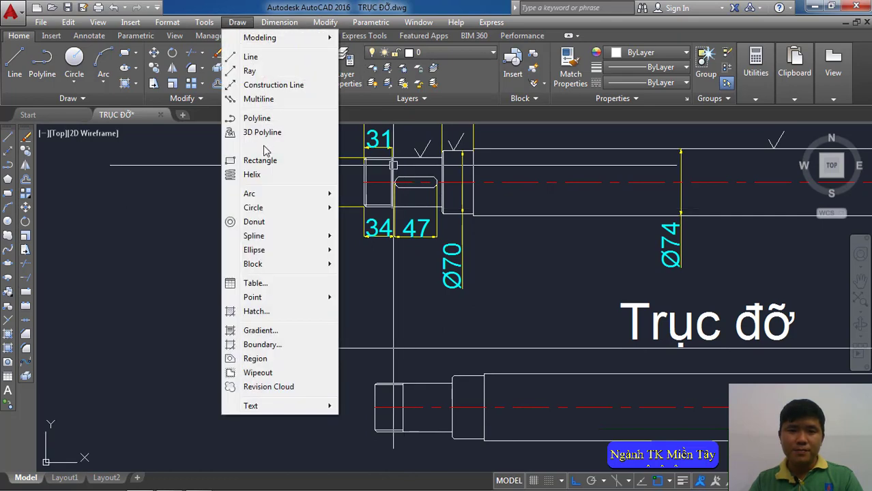
left_click(259, 162)
middle_click_drag(409, 362, 407, 299)
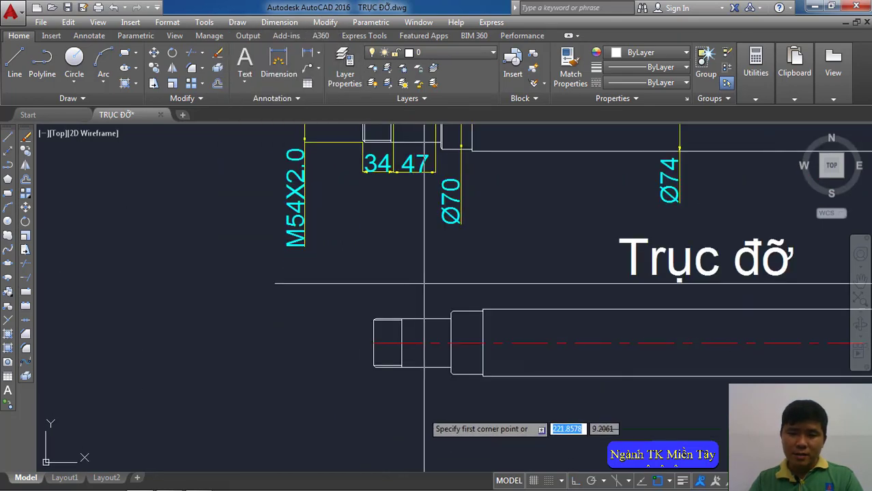
right_click(479, 408)
left_click(518, 299)
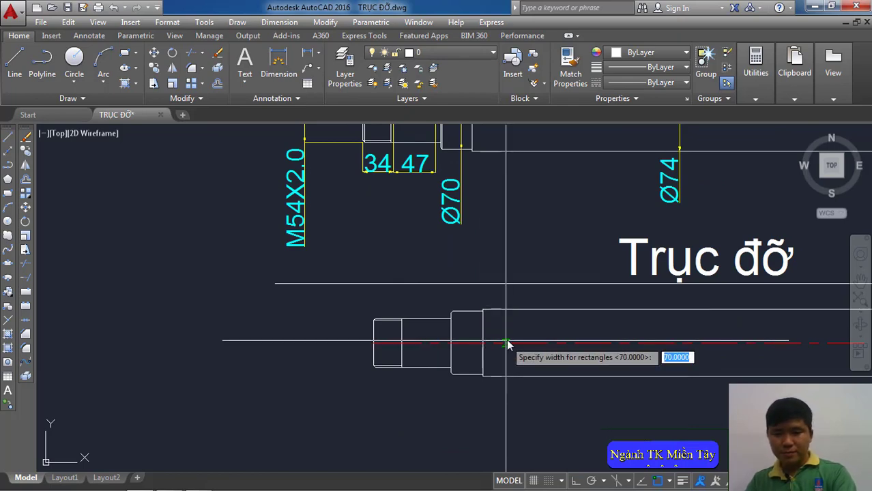
type("12")
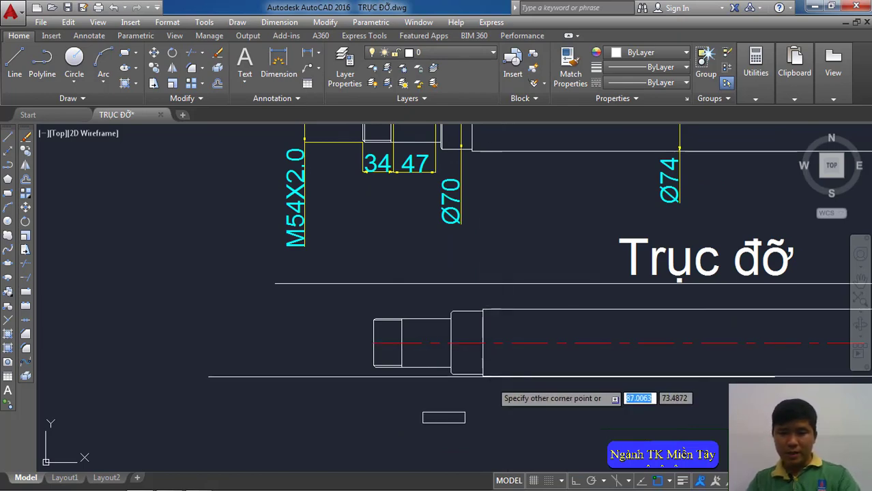
left_click(490, 403)
mouse_move(447, 354)
middle_mouse_down()
mouse_move(469, 341)
mouse_move(473, 399)
middle_mouse_up()
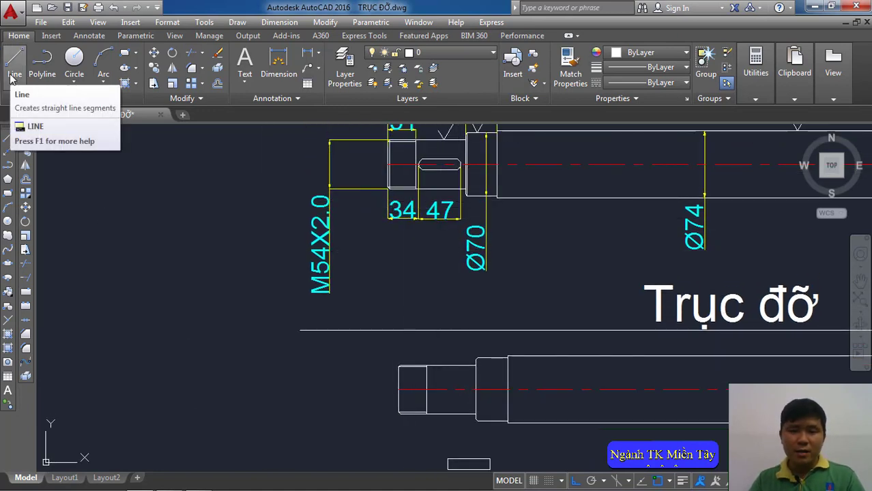
middle_click_drag(405, 292, 399, 224)
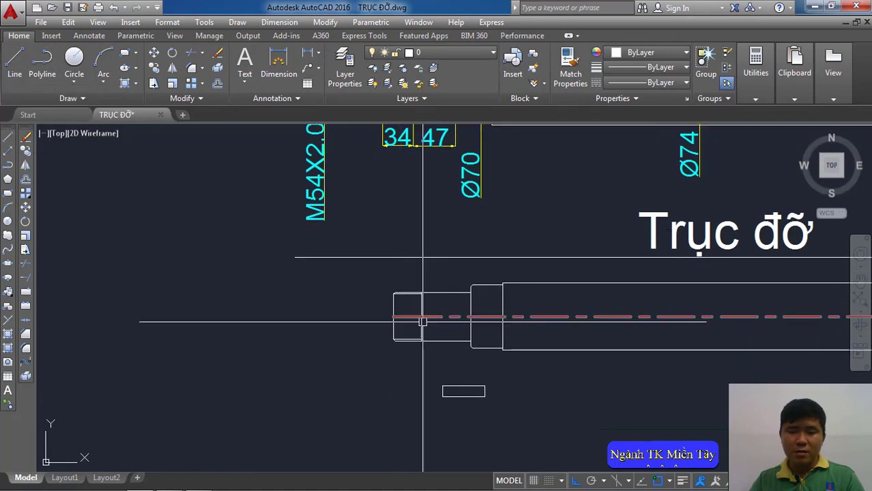
scroll(423, 322, "up", 4)
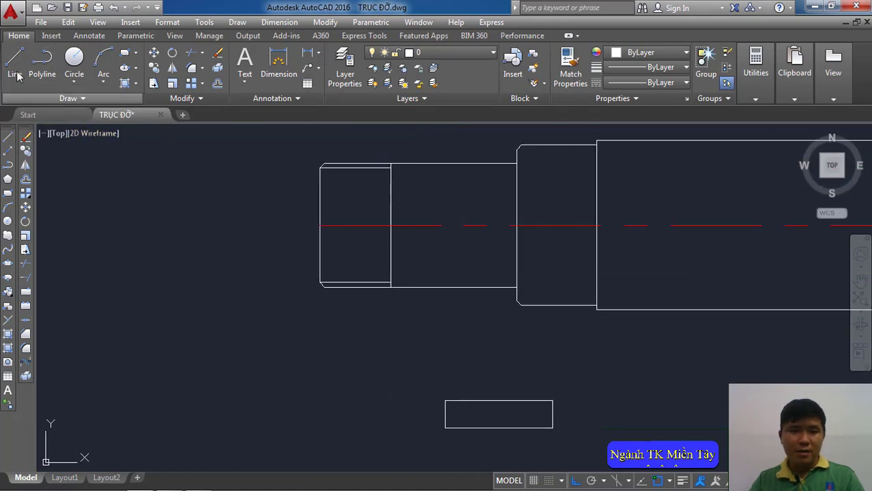
Step: Draw a short line starting at the new shaft's left end
key("l")
key("space")
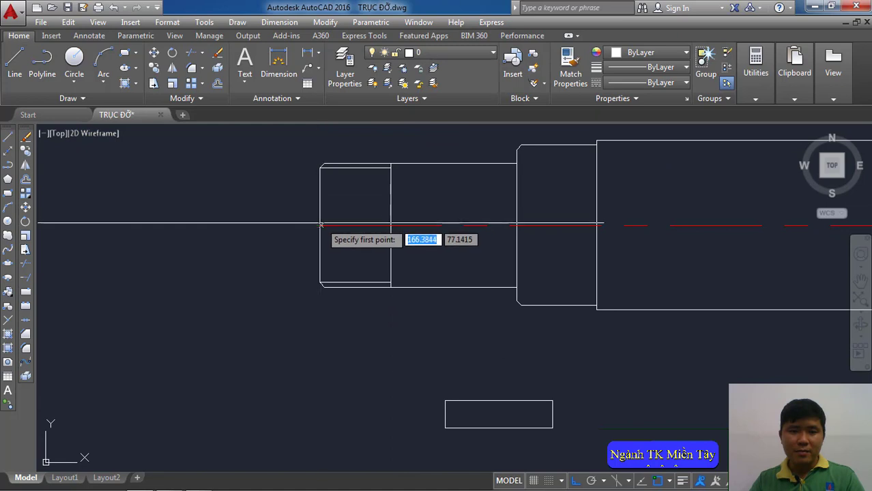
left_click(322, 224)
type("34")
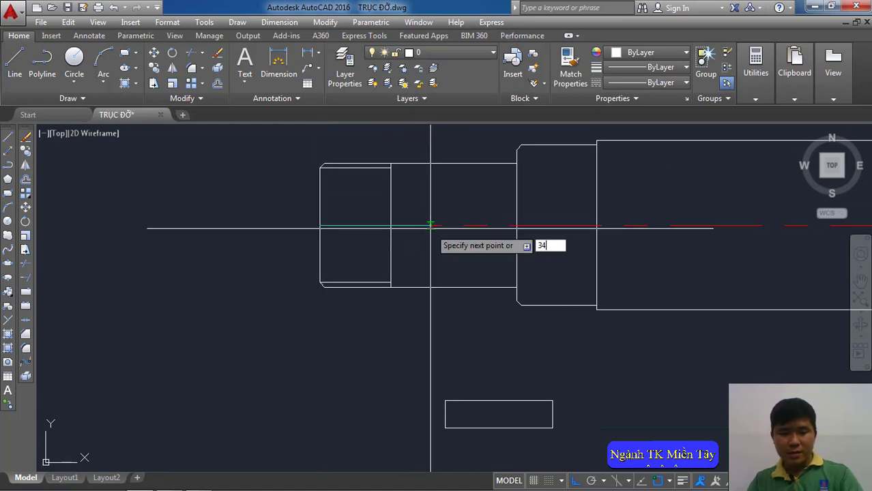
key("space")
key("space")
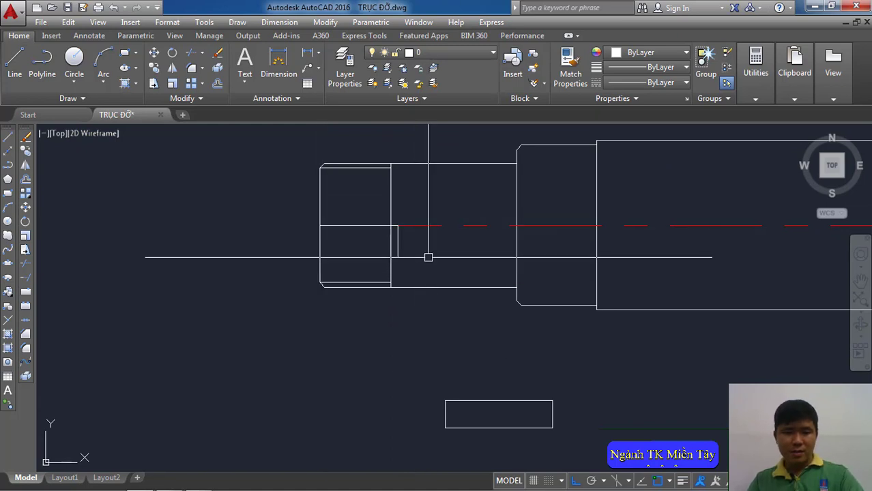
type("m")
key("space")
Step: Move the small slot rectangle up onto the new shaft's centre line
left_click(529, 388)
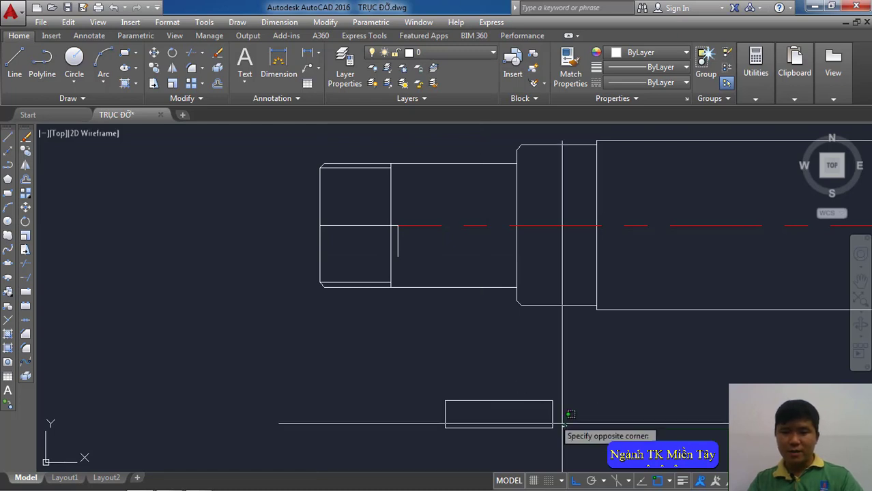
left_click(389, 430)
scroll(450, 411, "up", 4)
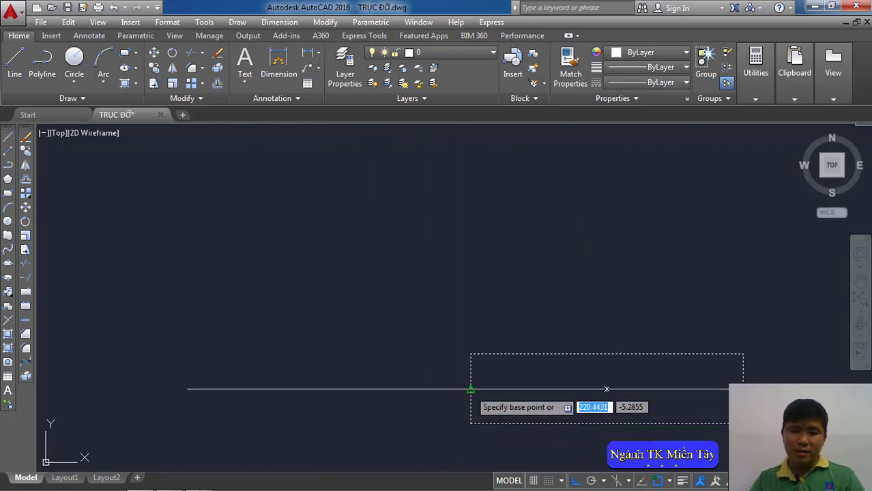
middle_click_drag(467, 386, 464, 438)
left_click(428, 186)
scroll(437, 173, "up", 2)
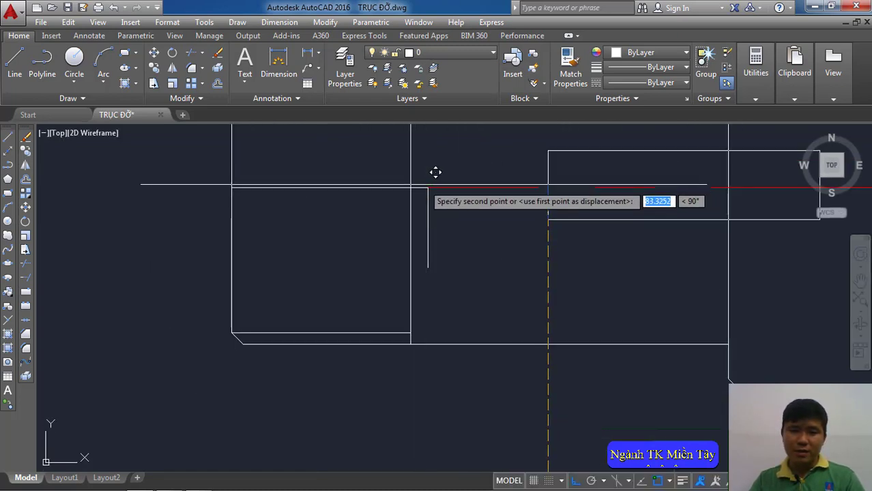
middle_click_drag(440, 175, 454, 266)
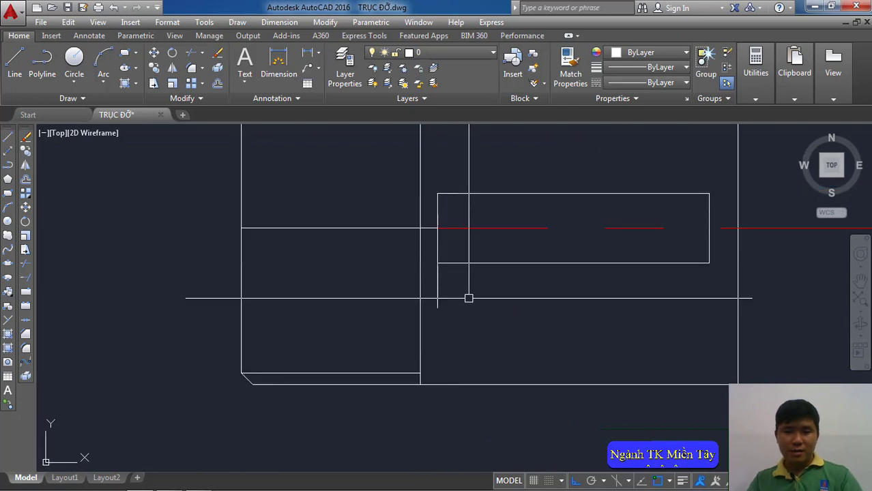
Step: Delete the leftover short vertical line near the shaft's left end
left_click(467, 297)
left_click(434, 287)
key("Delete")
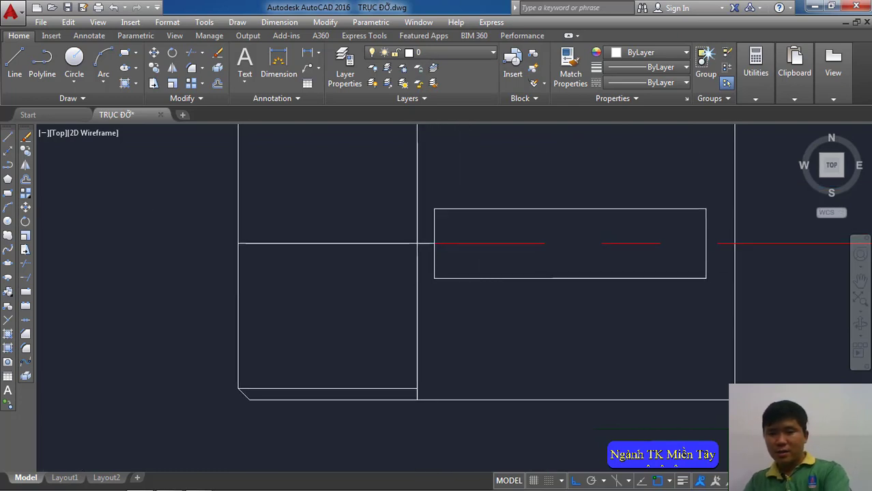
scroll(429, 300, "down", 3)
middle_click_drag(421, 251, 441, 308)
scroll(440, 308, "up", 2)
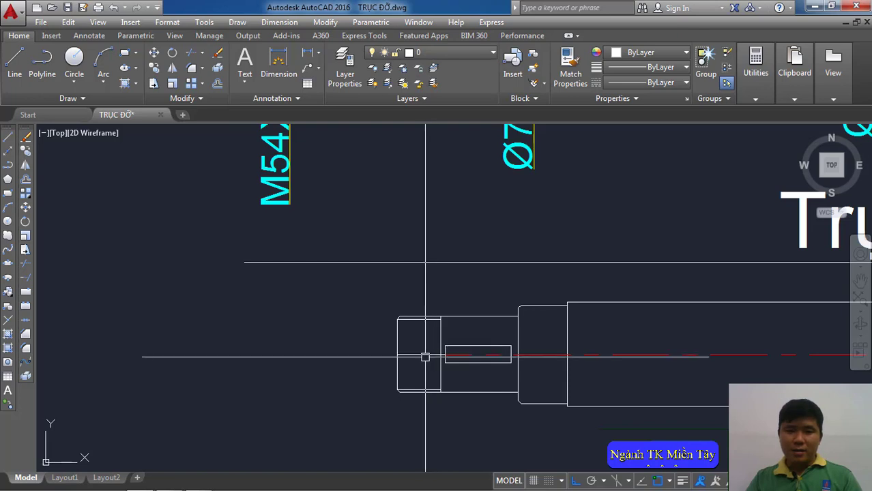
scroll(425, 356, "up", 4)
middle_click_drag(424, 353, 397, 304)
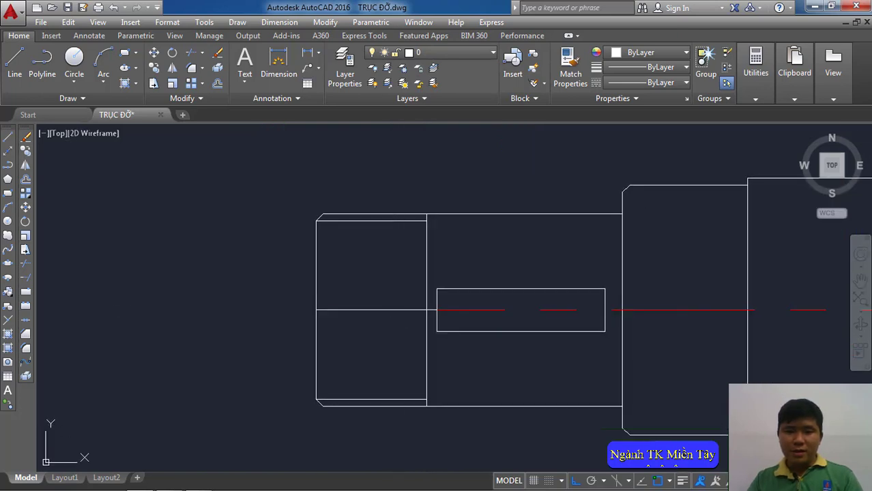
Step: Select the centre line at the shaft's left end and check the reference's M54X2.0, 34 and 47 dimensions
left_click(423, 310)
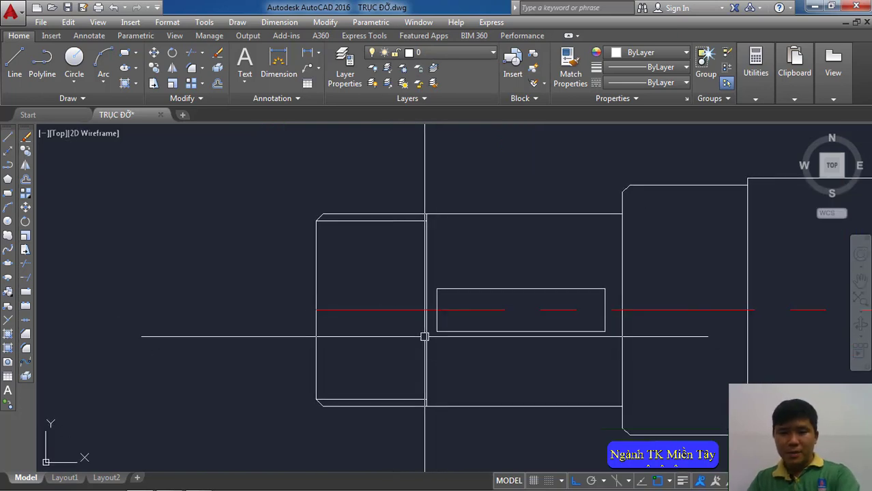
scroll(430, 341, "down", 3)
middle_click_drag(372, 232, 380, 356)
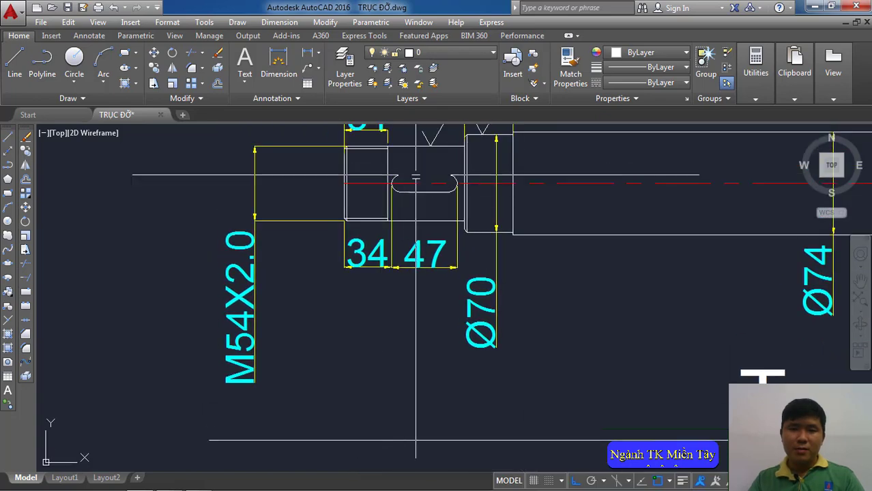
scroll(415, 176, "up", 2)
scroll(400, 175, "up", 2)
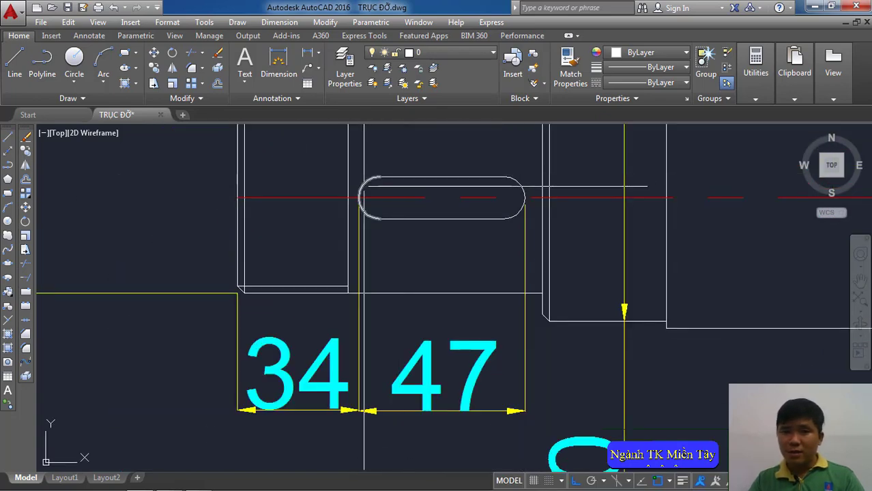
scroll(501, 181, "down", 2)
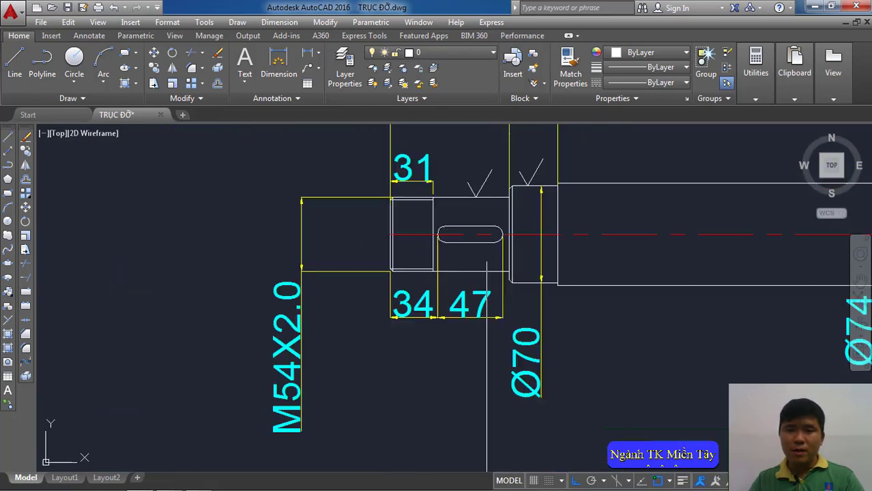
scroll(436, 225, "down", 1)
mouse_move(409, 252)
middle_mouse_down()
mouse_move(453, 197)
mouse_move(448, 178)
middle_mouse_up()
scroll(450, 362, "up", 2)
scroll(454, 317, "up", 2)
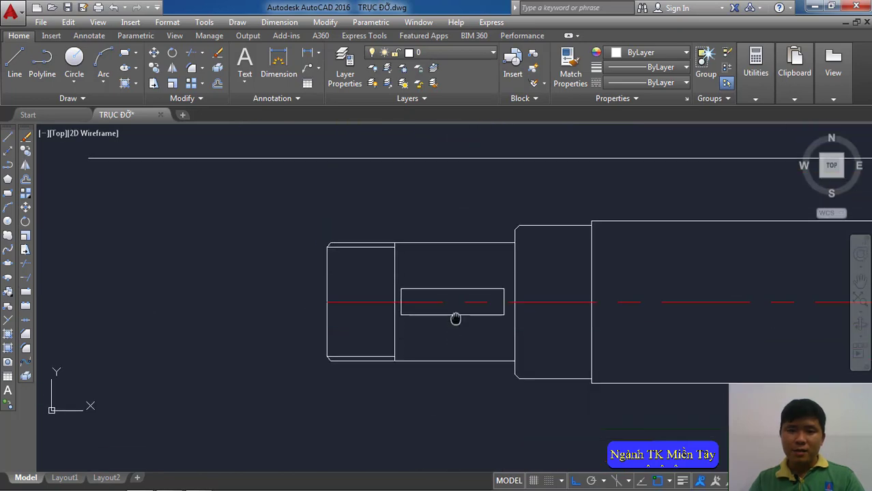
middle_click_drag(454, 317, 453, 300)
Step: Fillet the slot's top-left and bottom-left corners with radius 6
left_click(324, 22)
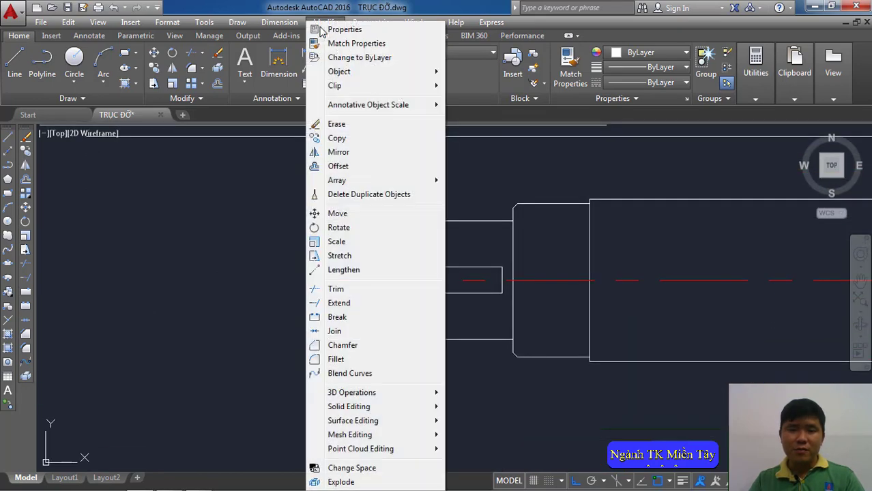
left_click(338, 359)
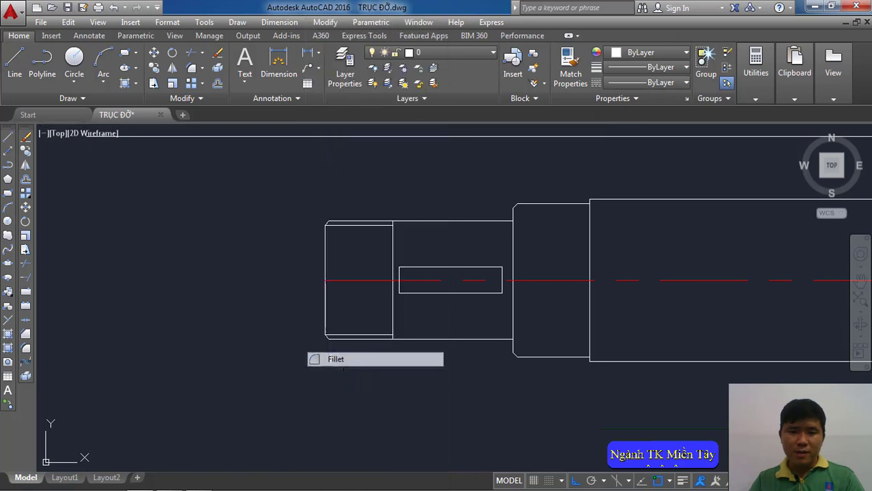
right_click(430, 228)
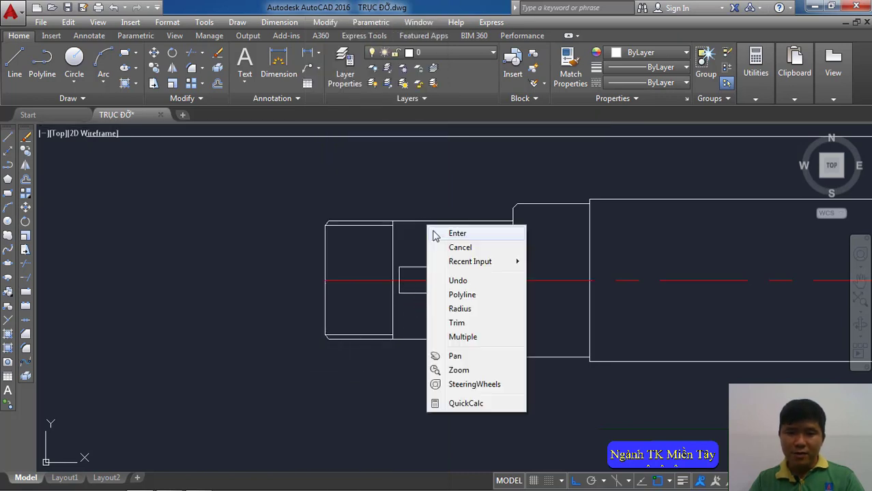
left_click(453, 310)
type("6")
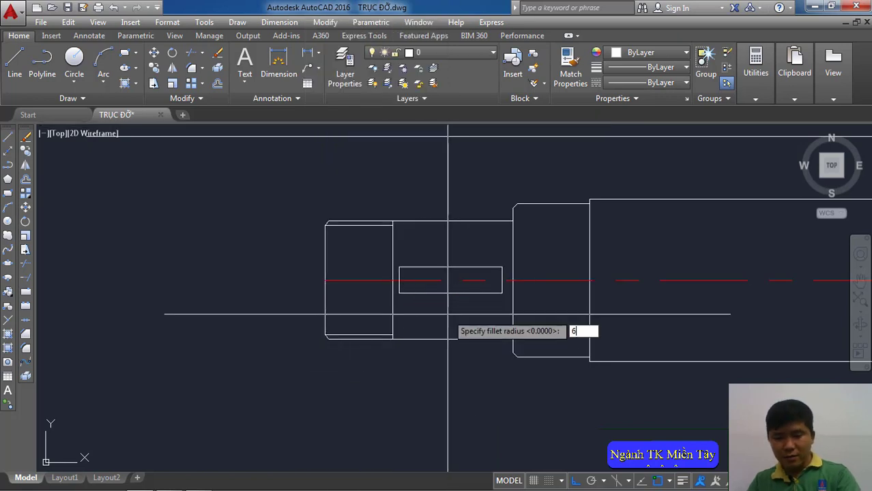
key("Return")
scroll(410, 258, "up", 4)
left_click(404, 284)
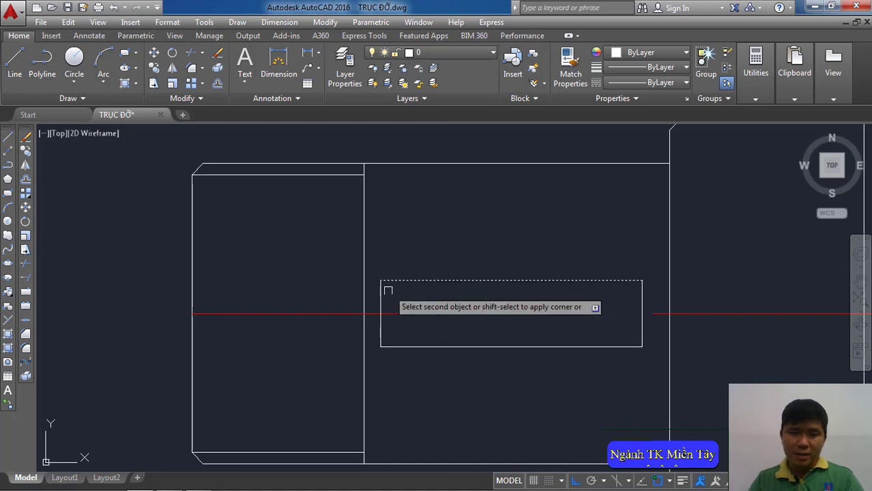
left_click(381, 297)
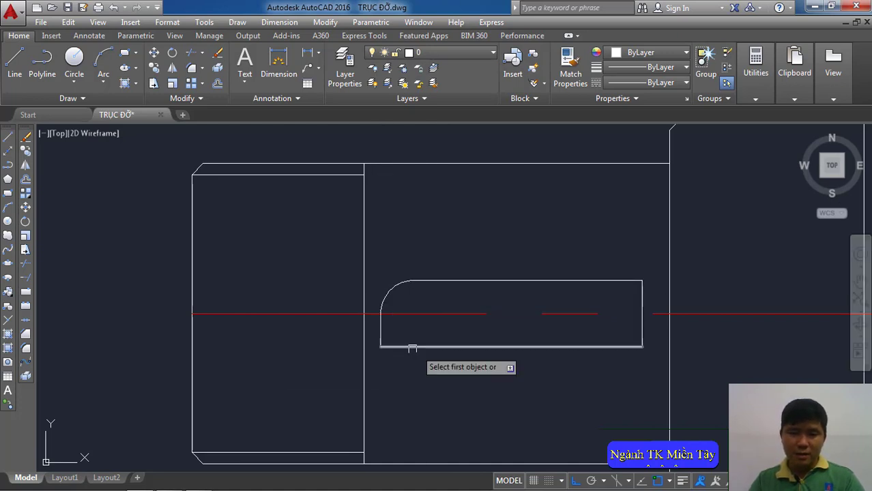
left_click(412, 348)
left_click(381, 329)
Step: Fillet the slot's top-right and bottom-right corners with the same radius 6
key("Return")
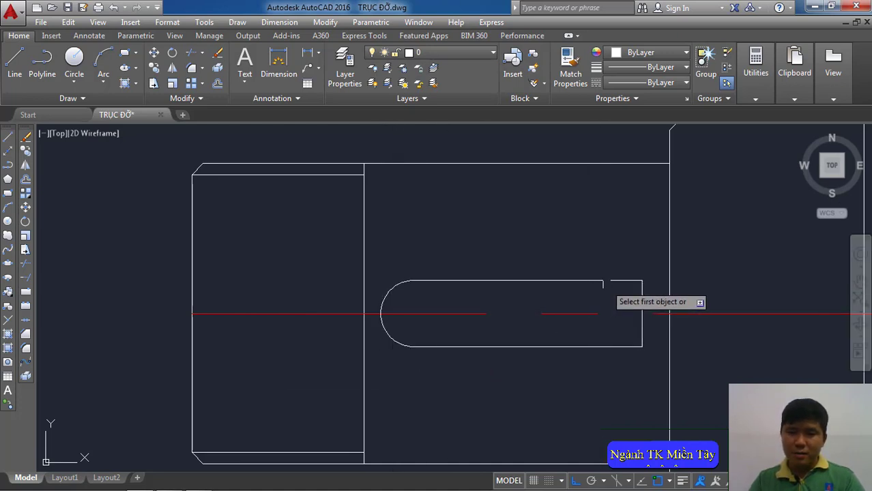
left_click(641, 303)
key("Return")
left_click(641, 328)
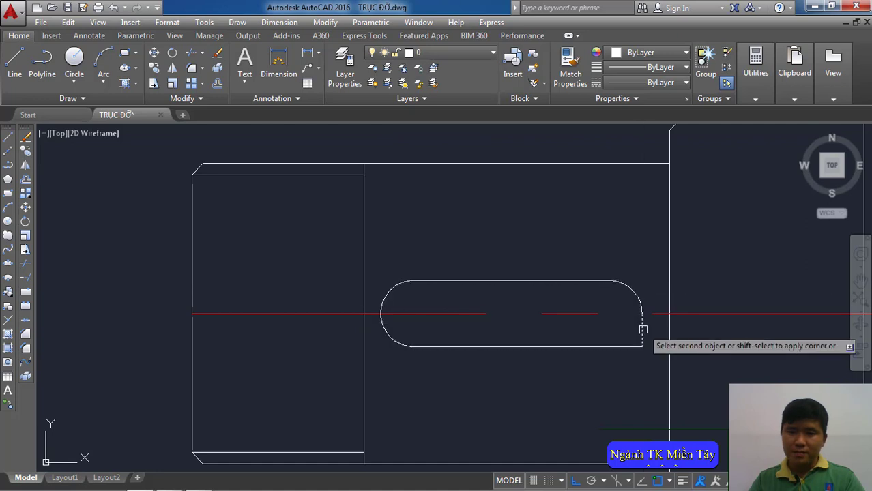
left_click(624, 345)
scroll(578, 345, "down", 2)
scroll(564, 345, "down", 2)
middle_click_drag(564, 345, 471, 351)
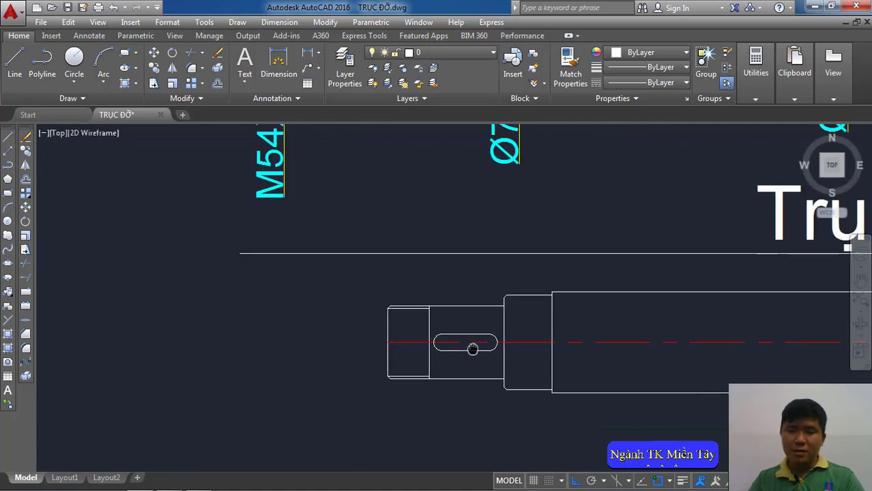
scroll(475, 345, "up", 3)
scroll(475, 345, "down", 2)
scroll(467, 233, "up", 2)
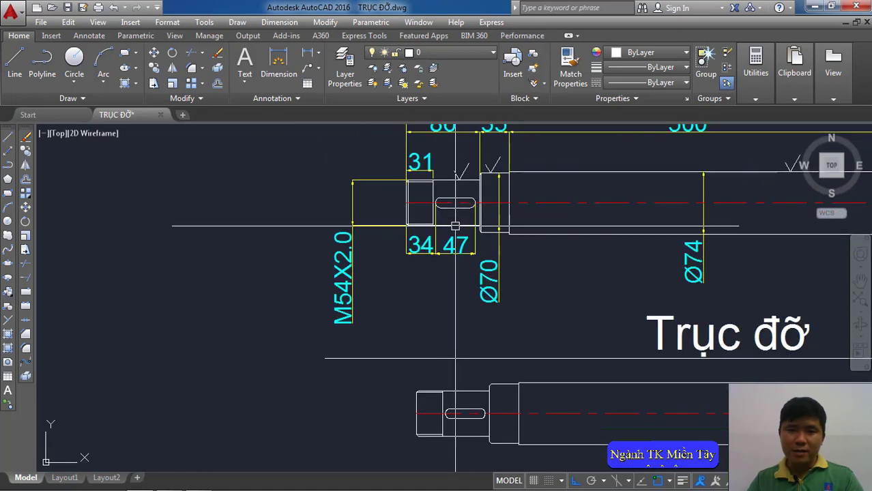
scroll(457, 220, "down", 1)
middle_click_drag(440, 229, 423, 234)
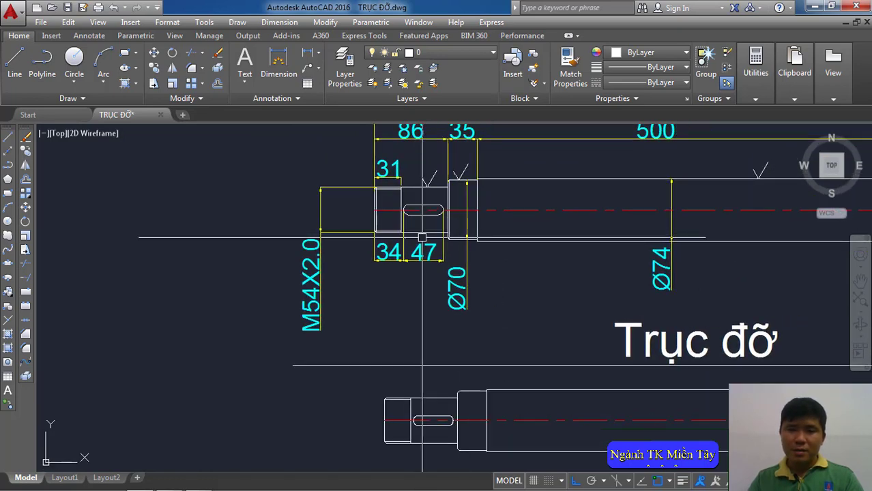
middle_click_drag(423, 233, 361, 249)
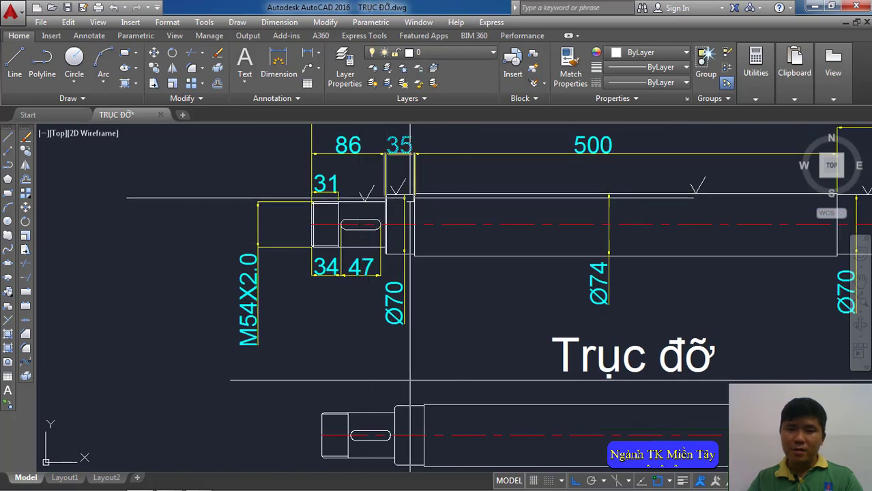
middle_click_drag(504, 216, 390, 227)
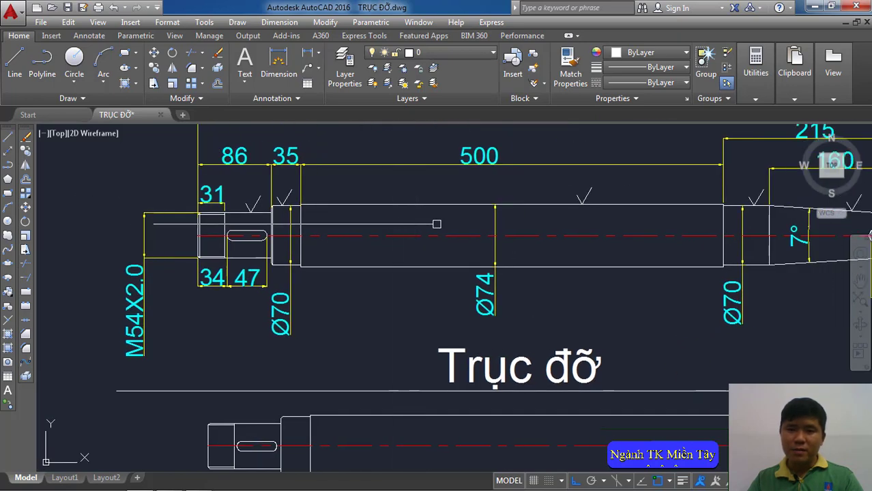
middle_click_drag(535, 226, 483, 226)
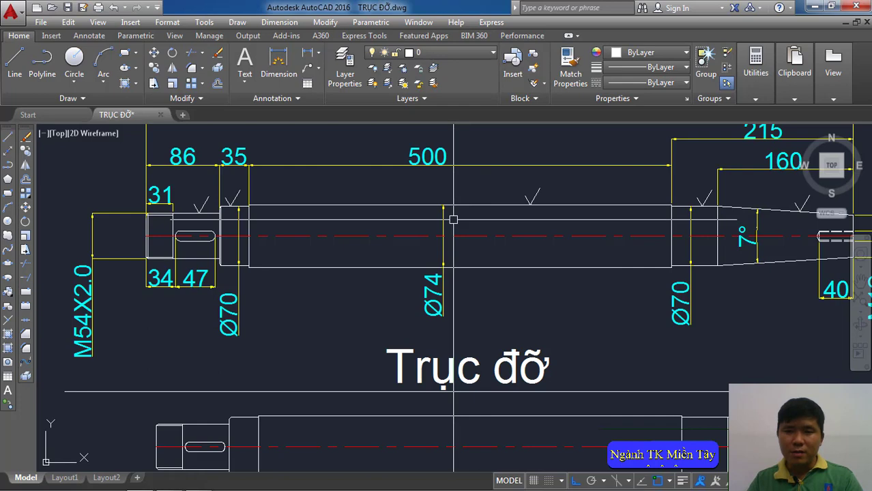
middle_click_drag(605, 228, 583, 234)
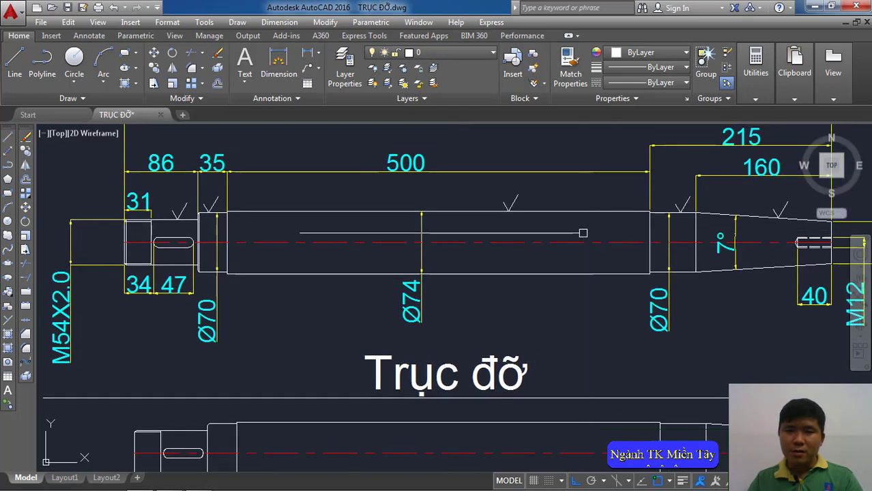
scroll(583, 233, "down", 2)
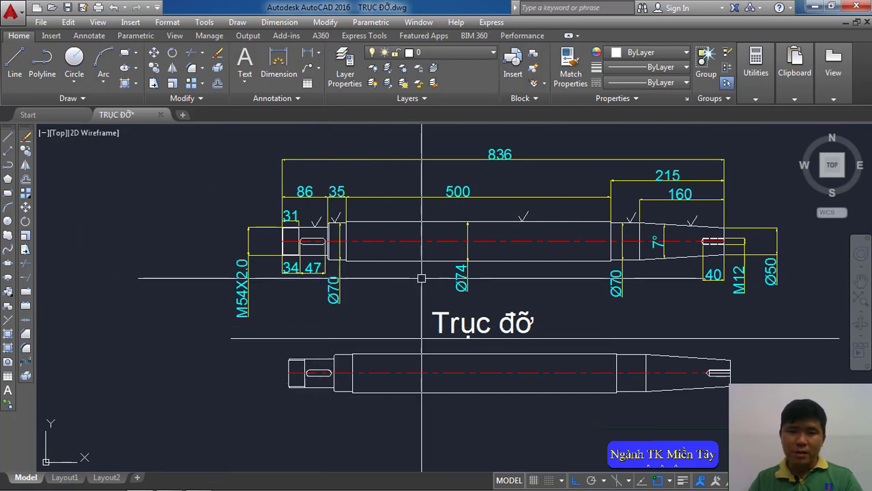
middle_click_drag(422, 278, 409, 271)
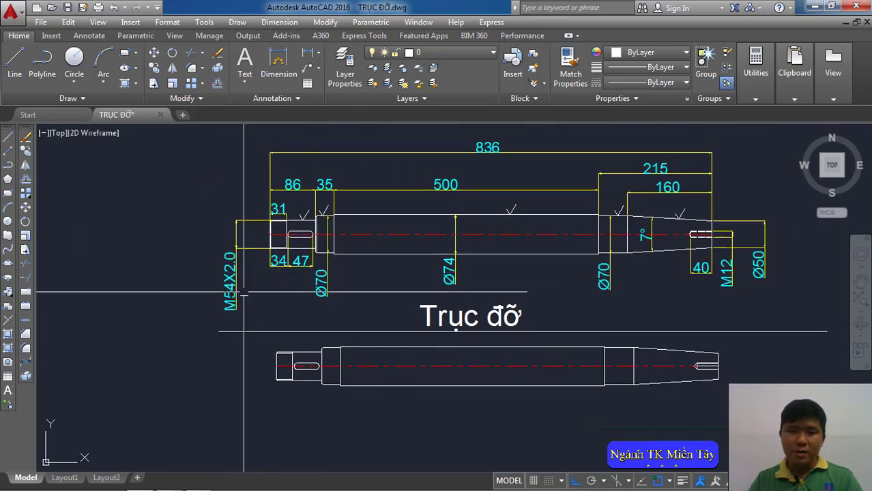
scroll(234, 246, "up", 2)
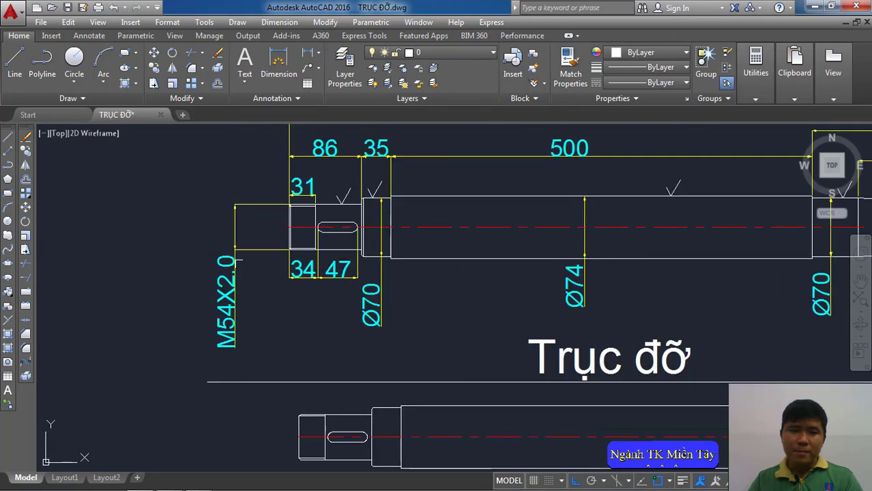
middle_click_drag(236, 259, 269, 307)
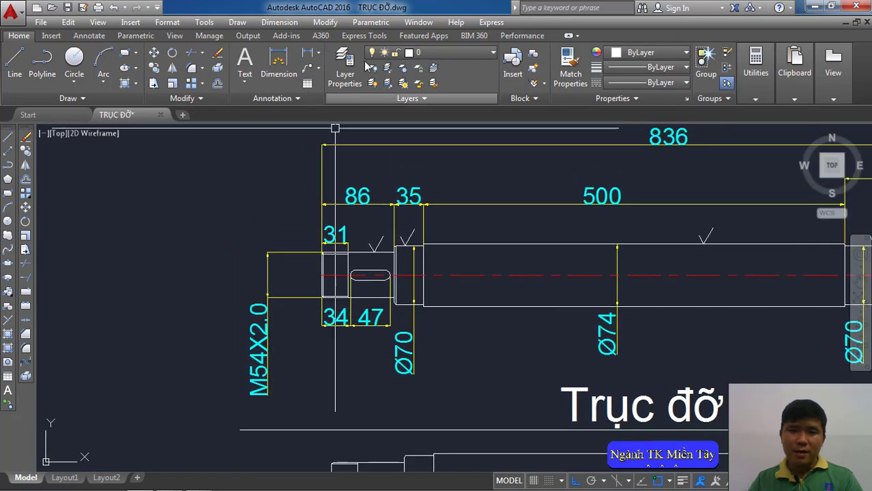
Step: Add a 31 linear dimension across the lower shaft's left-end section
left_click(292, 24)
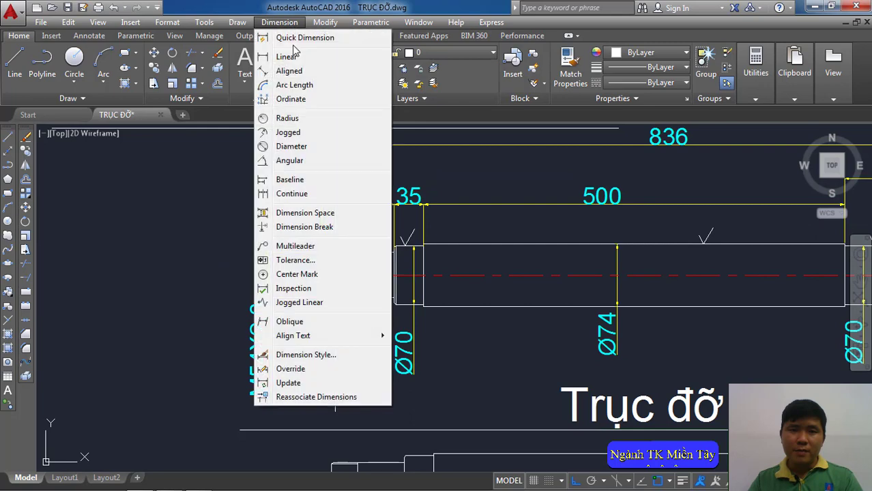
left_click(286, 57)
middle_click_drag(382, 254, 372, 148)
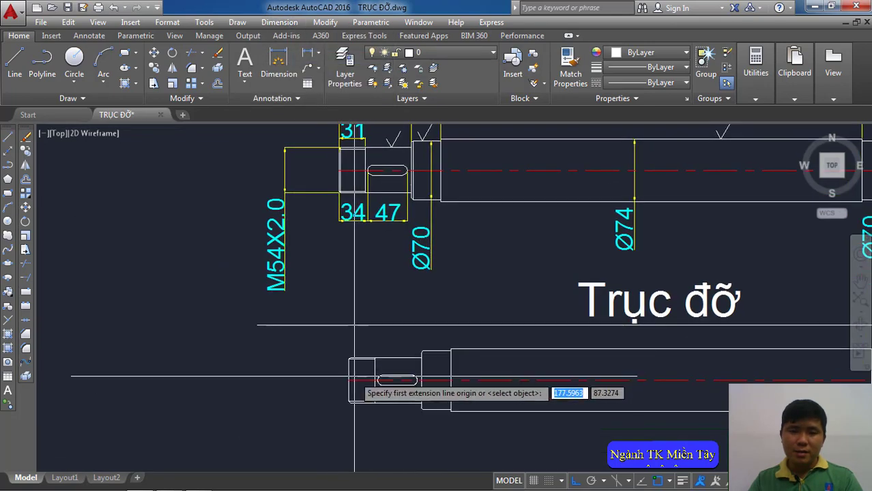
scroll(361, 382, "up", 3)
left_click(350, 343)
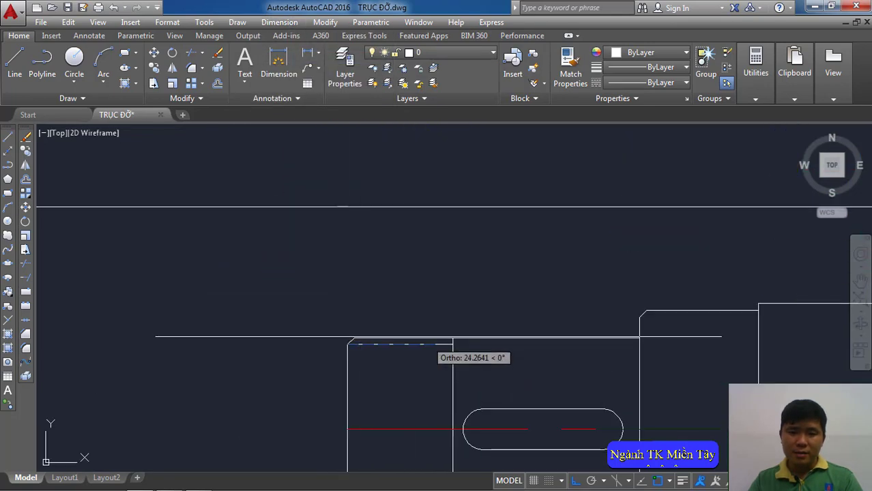
left_click(453, 339)
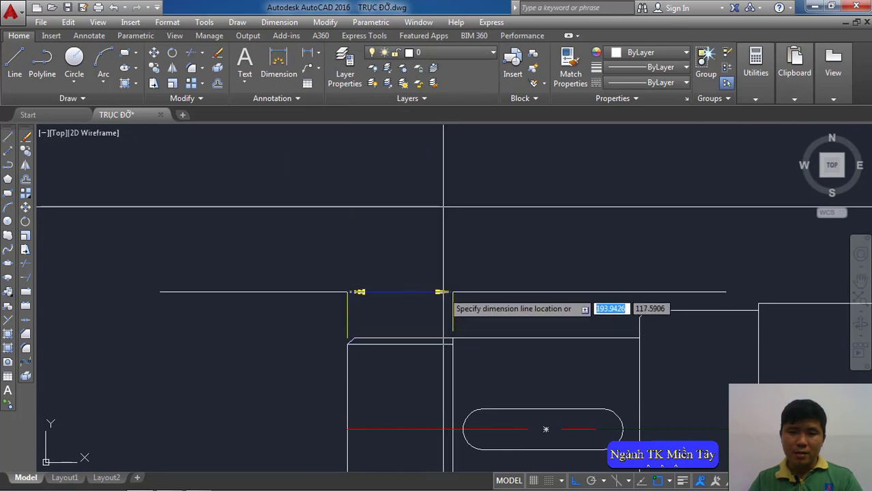
left_click(443, 292)
Step: Move the whole lower shaft view slightly down
scroll(438, 317, "down", 2)
scroll(430, 324, "down", 2)
scroll(423, 331, "down", 2)
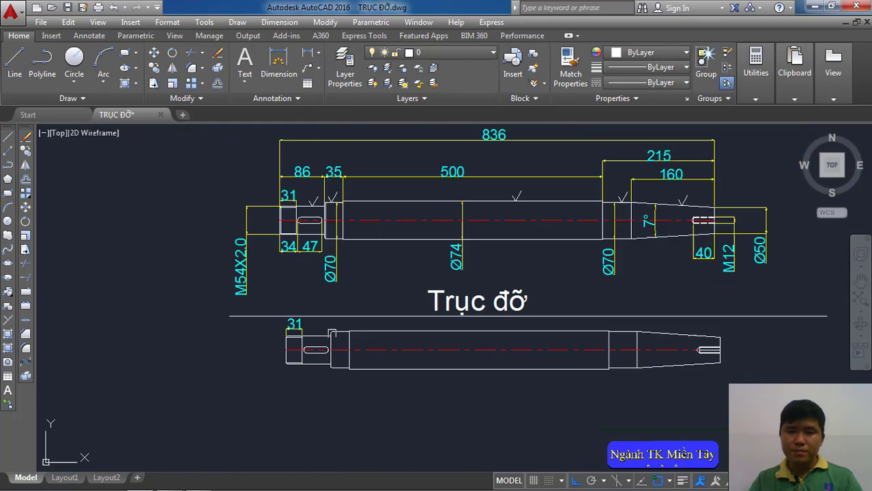
middle_click_drag(419, 335, 408, 340)
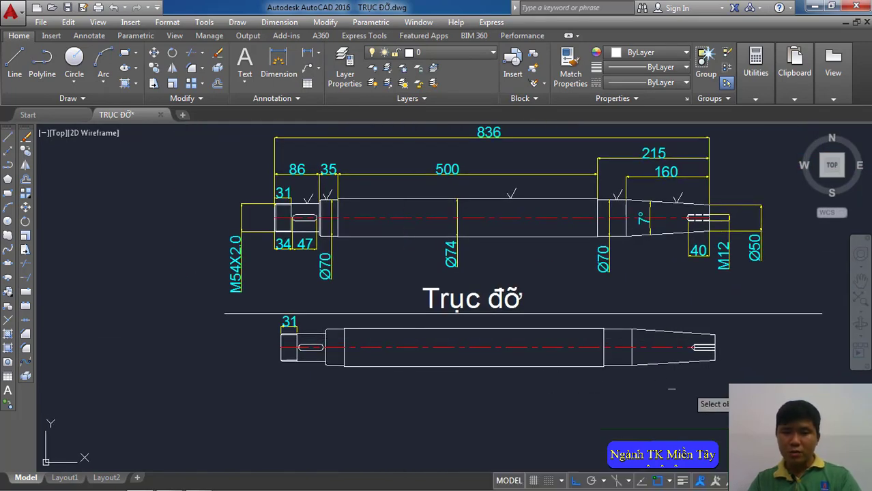
left_click(710, 383)
left_click(273, 334)
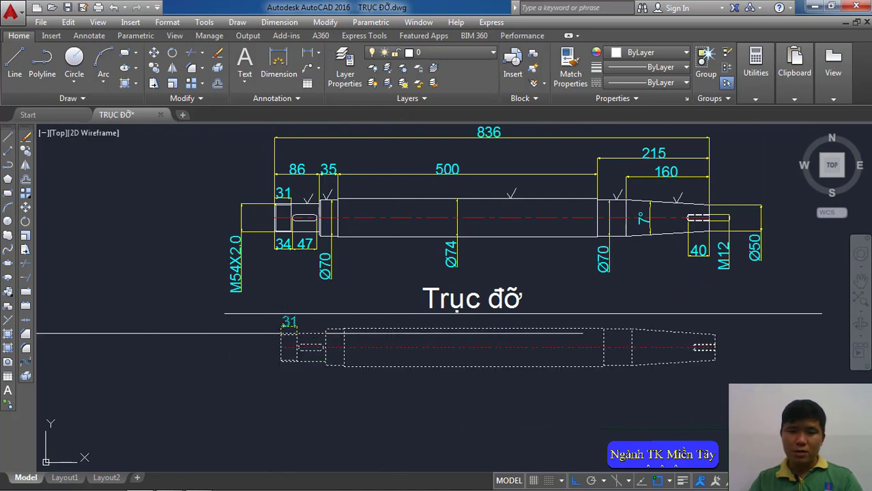
key("m")
key("Return")
left_click(746, 343)
left_click(746, 369)
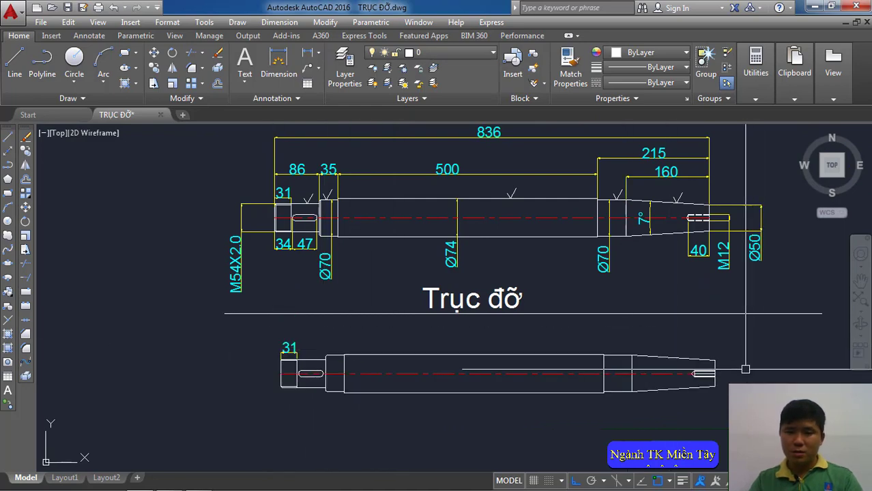
scroll(330, 286, "up", 2)
mouse_move(331, 286)
middle_mouse_down()
mouse_move(389, 318)
mouse_move(364, 264)
middle_mouse_up()
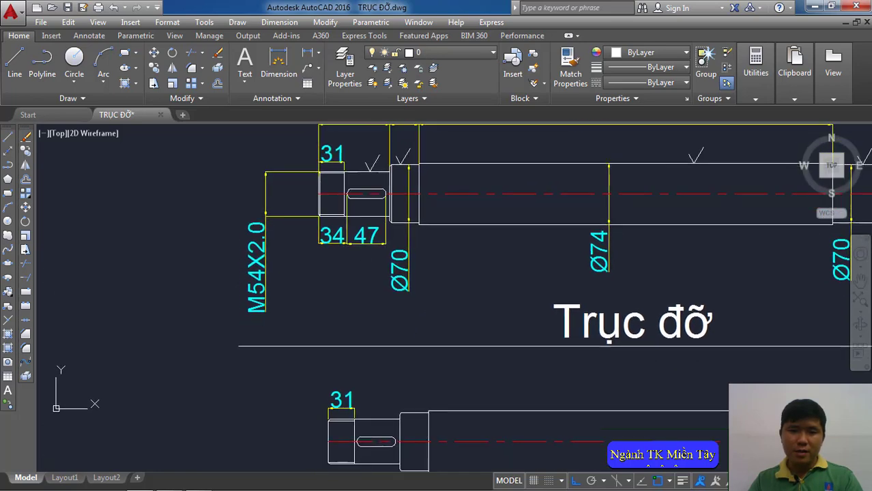
scroll(368, 346, "up", 2)
middle_click_drag(368, 346, 384, 190)
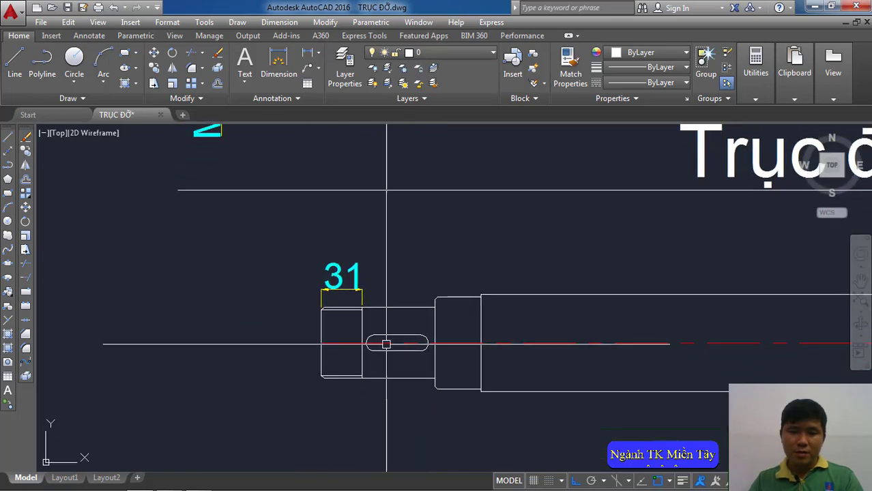
Step: Add an 86 linear dimension from the left end to the shoulder, above the 31
type("dli")
key("Return")
scroll(337, 322, "up", 4)
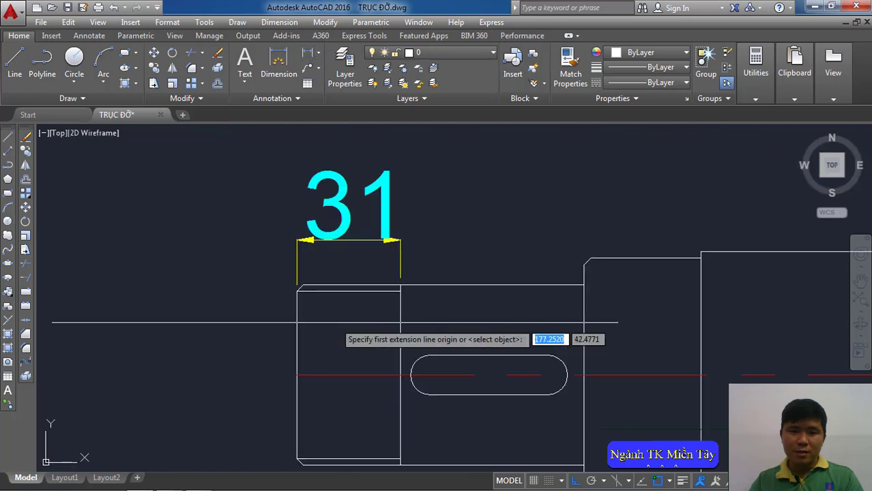
left_click(296, 291)
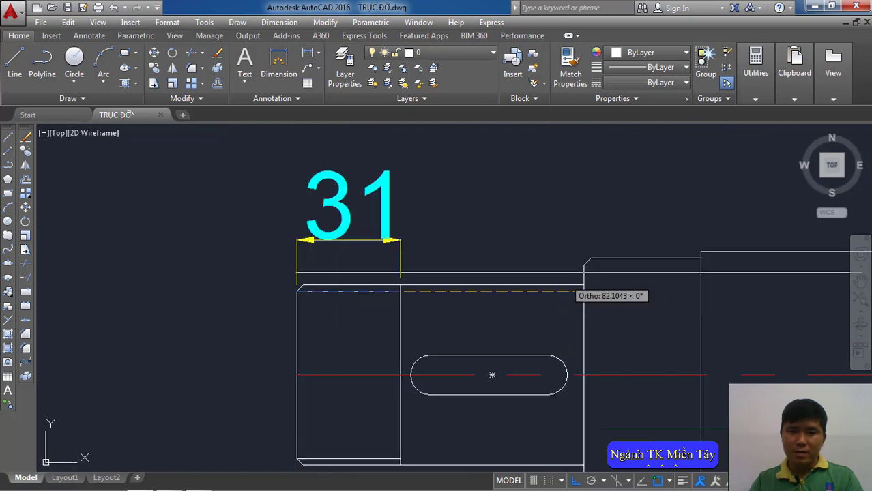
left_click(583, 258)
scroll(529, 286, "down", 3)
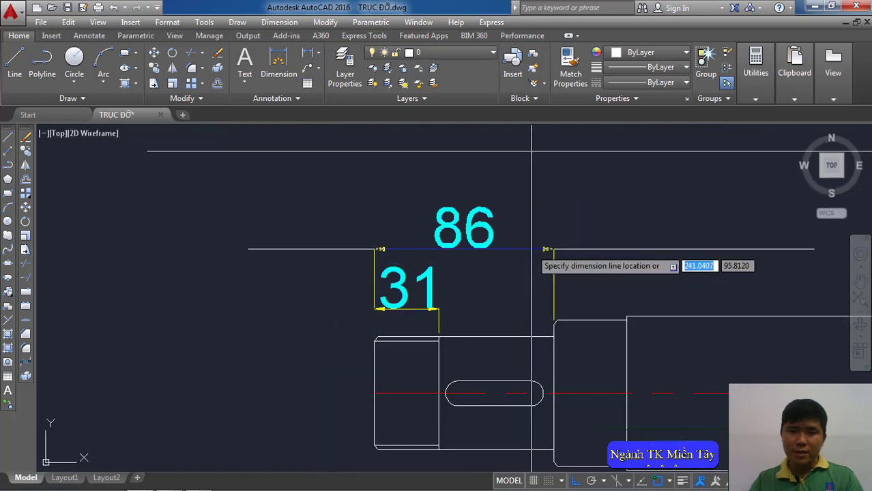
left_click(534, 247)
scroll(503, 298, "down", 4)
middle_click_drag(503, 299, 453, 451)
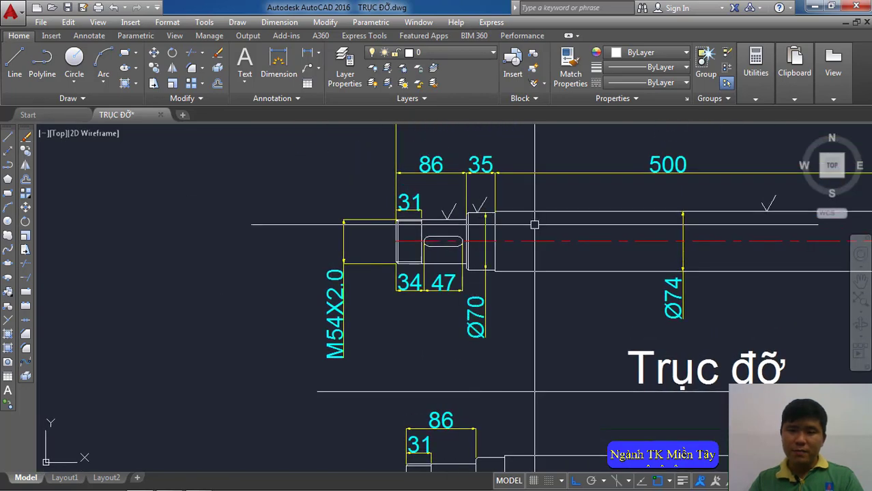
middle_click_drag(534, 225, 399, 239)
middle_click_drag(440, 278, 552, 185)
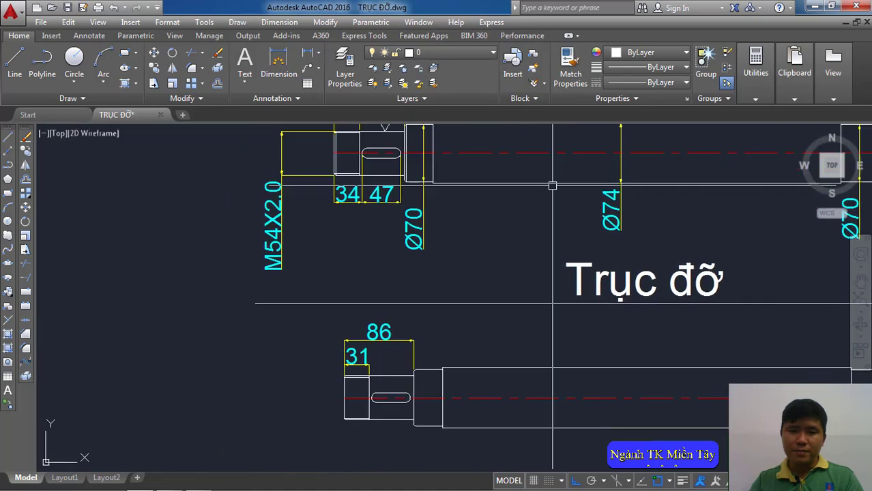
middle_click_drag(454, 356, 487, 306)
Step: Add a 35 linear dimension beside the 86, from the chamfered shoulder to the next step
left_click(279, 22)
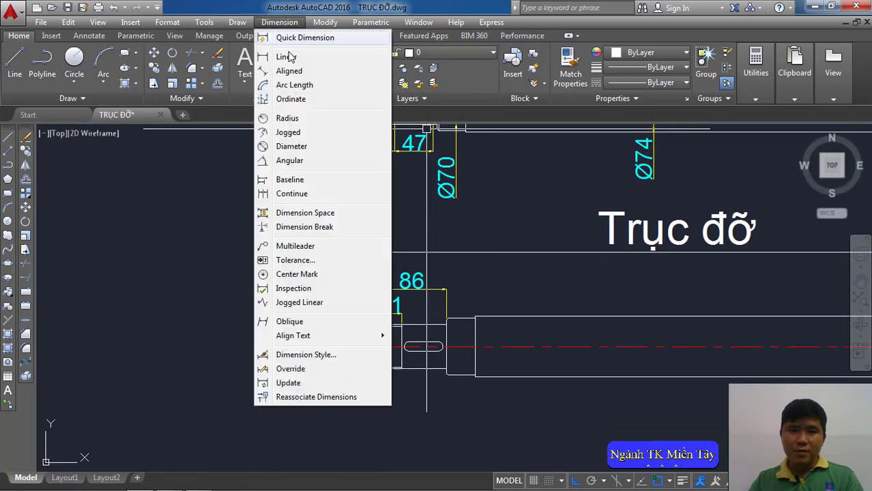
left_click(280, 57)
scroll(434, 328, "up", 6)
scroll(464, 310, "up", 4)
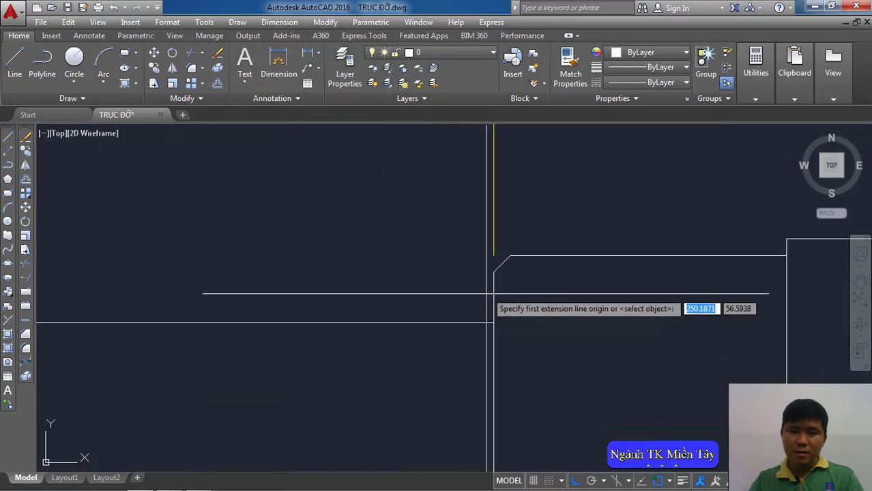
left_click(492, 272)
middle_click_drag(539, 279, 434, 317)
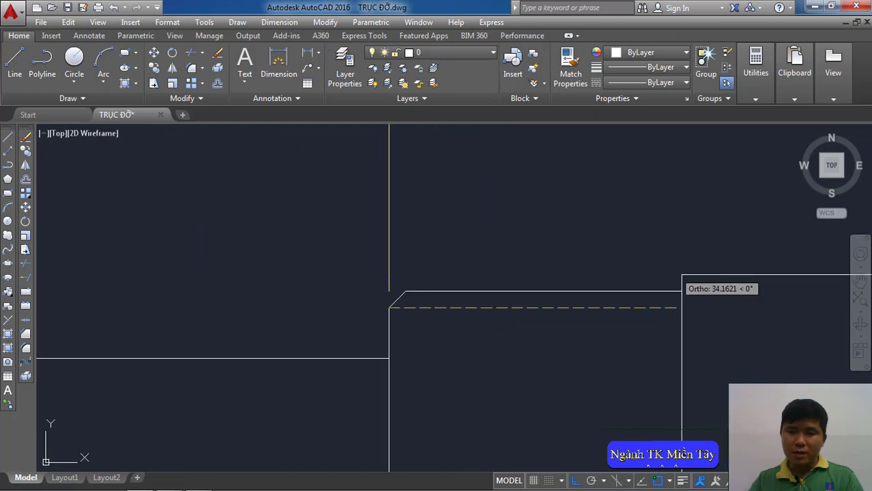
left_click(682, 275)
scroll(635, 252, "down", 4)
middle_click_drag(654, 168, 636, 252)
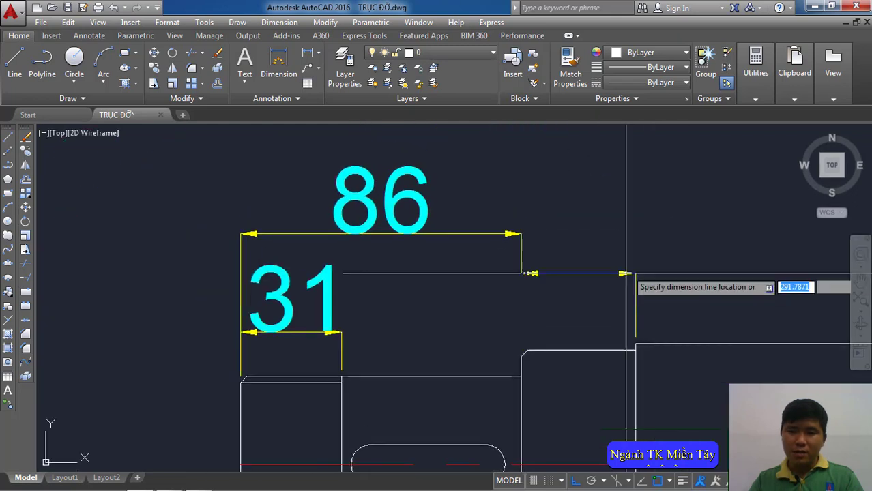
left_click(636, 236)
scroll(625, 289, "down", 2)
middle_click_drag(625, 289, 499, 292)
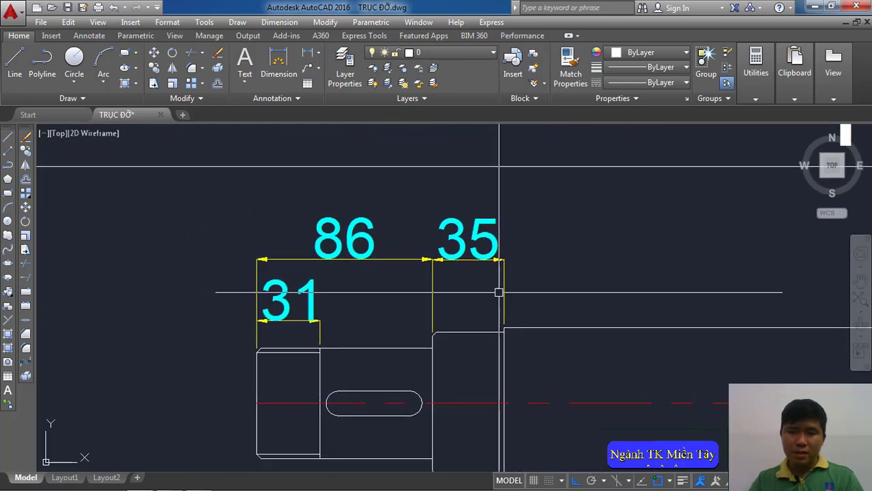
Step: Add a 500 linear dimension for the long section beside the 35
key("Return")
scroll(522, 326, "up", 4)
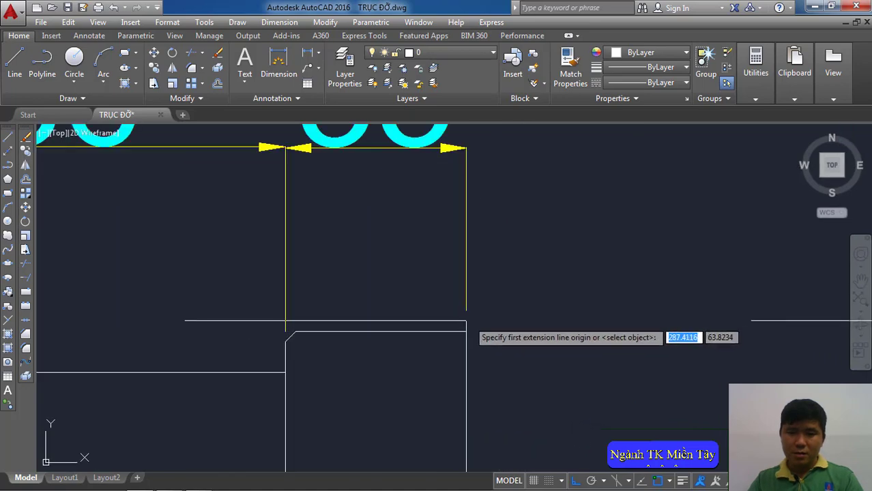
left_click(466, 320)
scroll(535, 317, "down", 4)
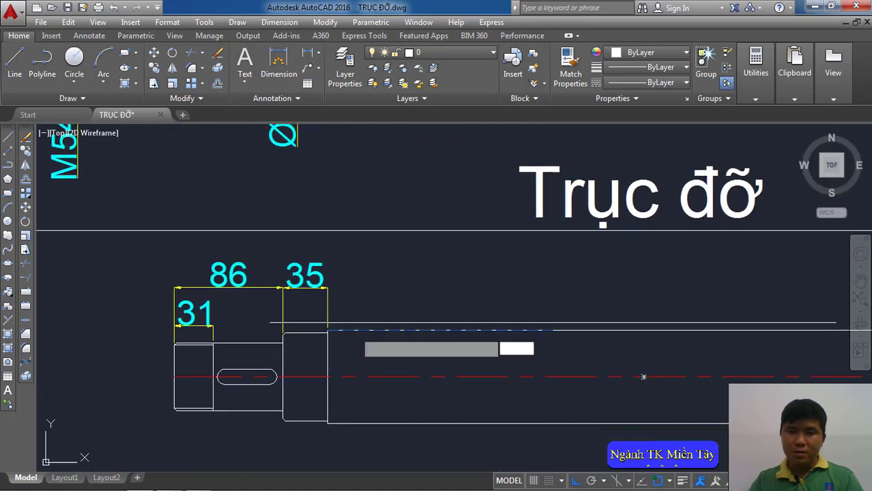
middle_click_drag(535, 317, 399, 339)
scroll(695, 347, "up", 3)
scroll(730, 351, "up", 3)
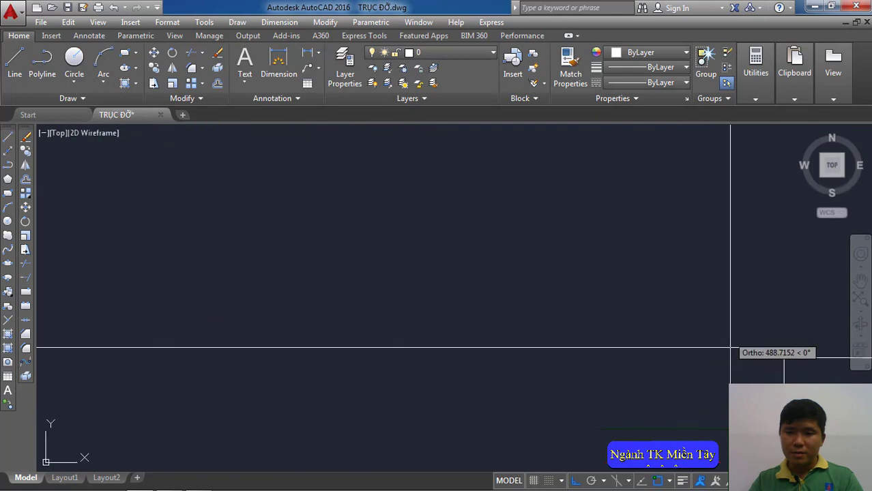
left_click(776, 348)
scroll(788, 350, "down", 5)
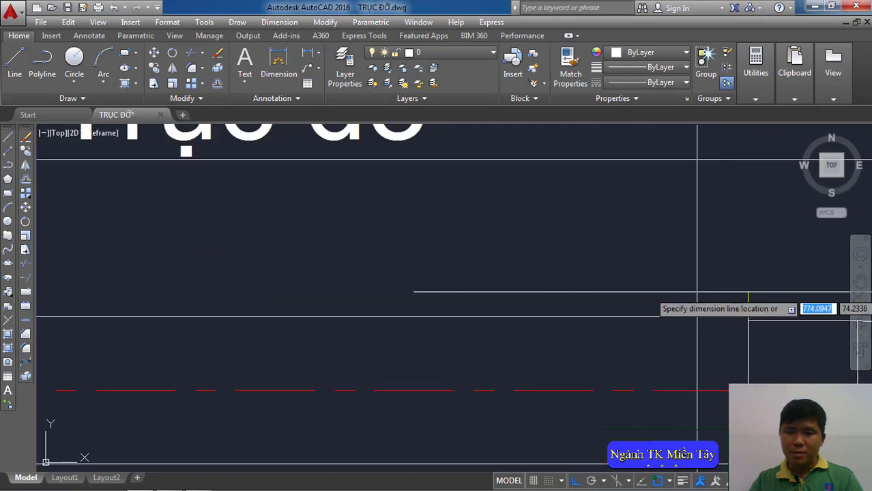
middle_click_drag(701, 311, 865, 340)
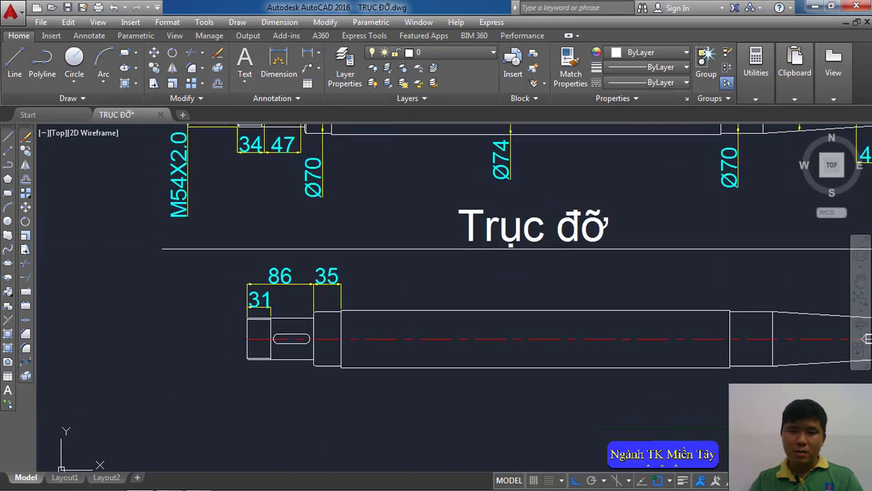
left_click(713, 285)
middle_click_drag(615, 300, 594, 409)
mouse_move(527, 272)
middle_mouse_down()
mouse_move(459, 317)
mouse_move(329, 345)
middle_mouse_up()
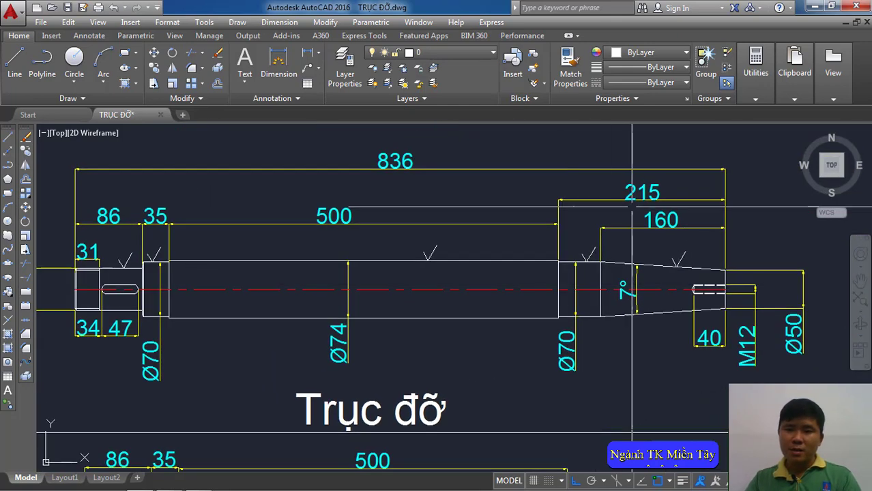
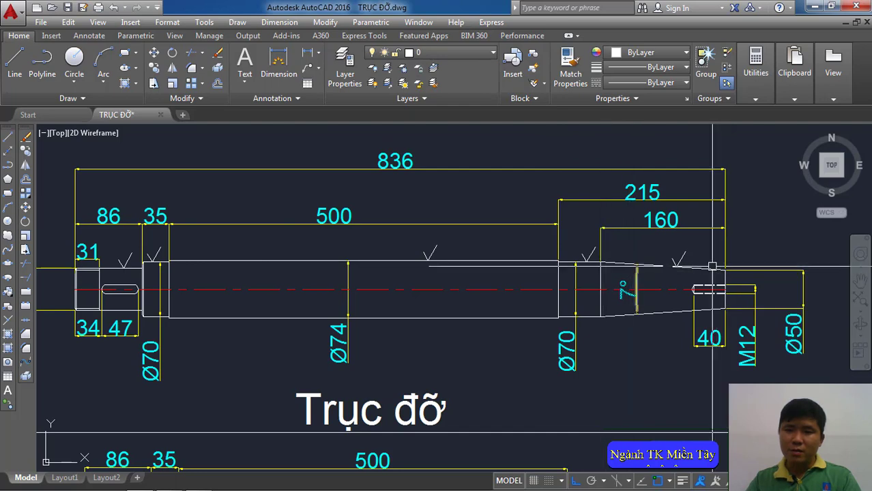
Step: Dimension the 215 length from the shoulder to the taper's right end above the lower shaft
scroll(704, 290, "down", 2)
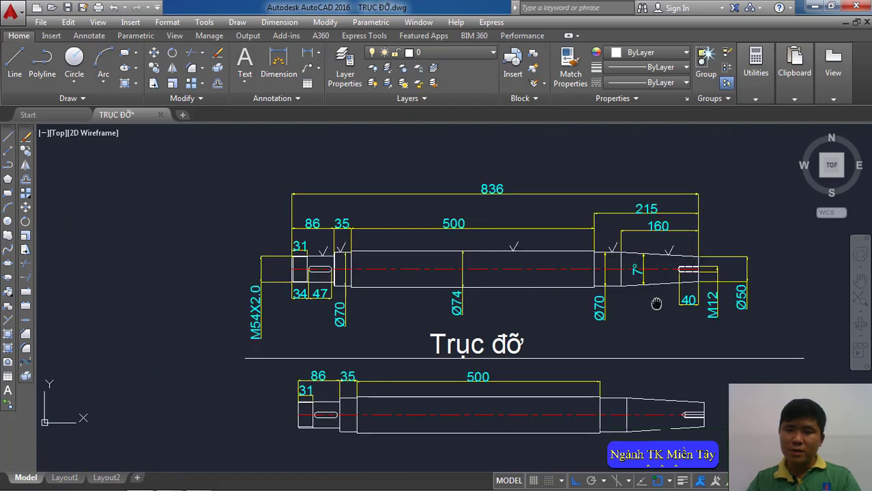
middle_click_drag(403, 195, 402, 139)
left_click(308, 58)
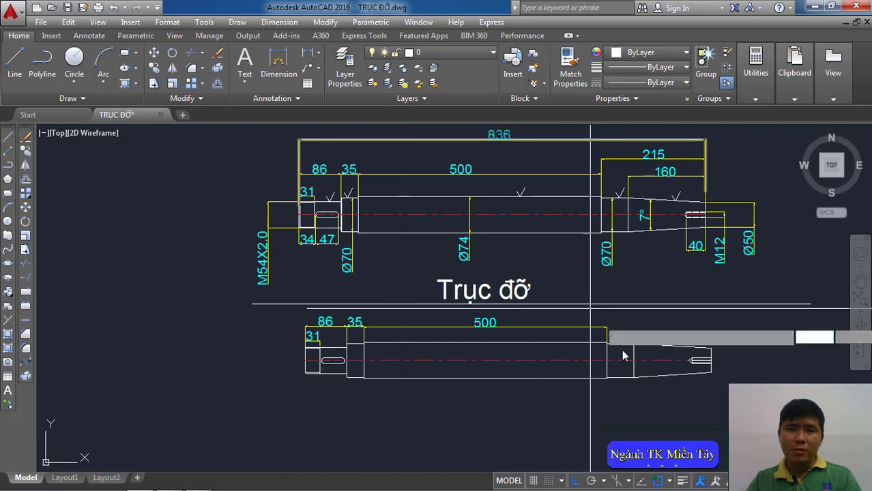
scroll(543, 328, "up", 4)
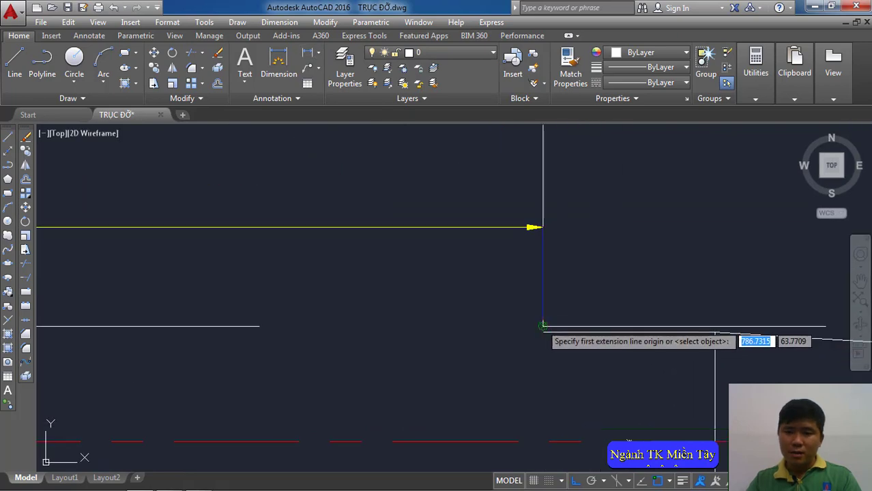
left_click(542, 325)
scroll(559, 334, "down", 3)
scroll(542, 355, "down", 1)
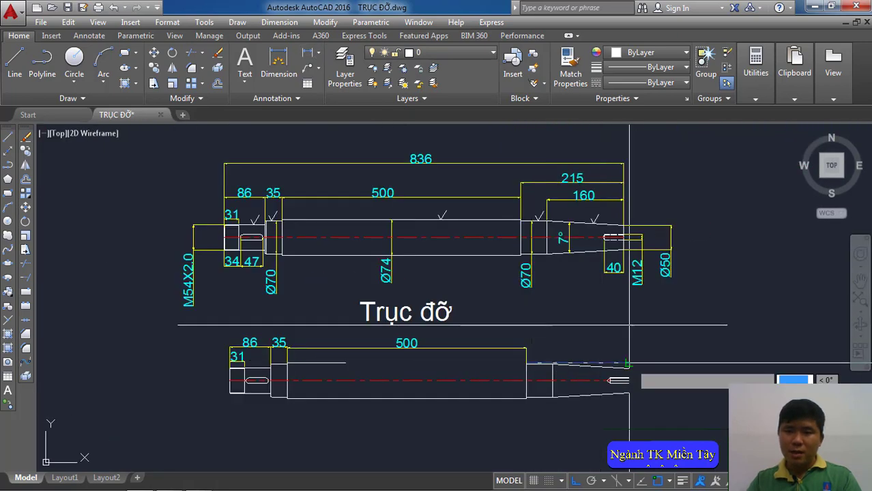
scroll(620, 360, "up", 4)
left_click(612, 386)
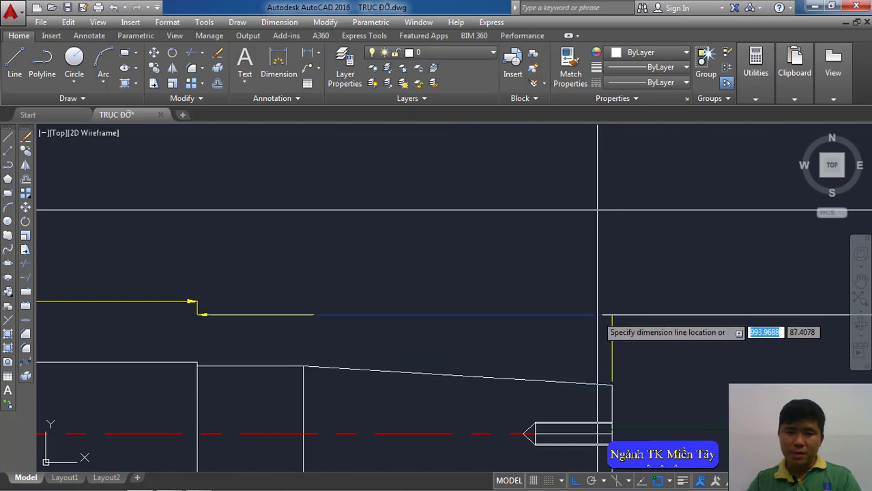
left_click(603, 298)
middle_click_drag(595, 331, 642, 306)
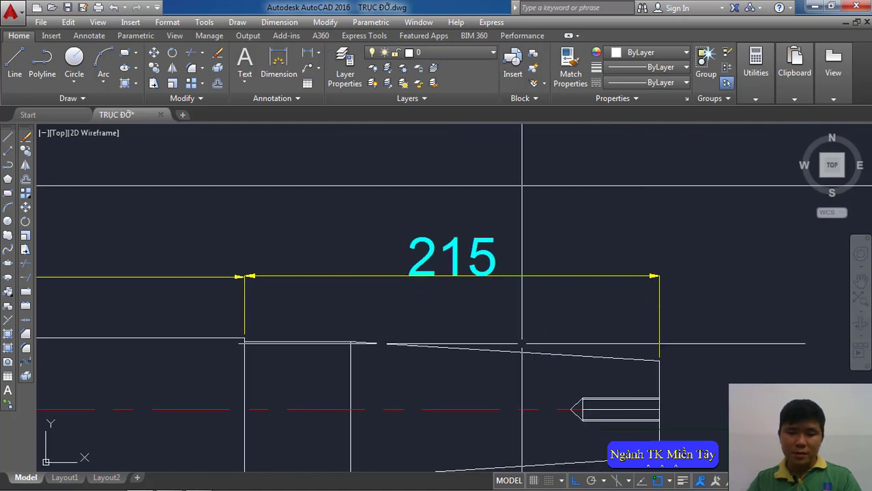
Step: Add the 160 taper length dimension and raise the 215 dimension above it
key("space")
left_click(351, 341)
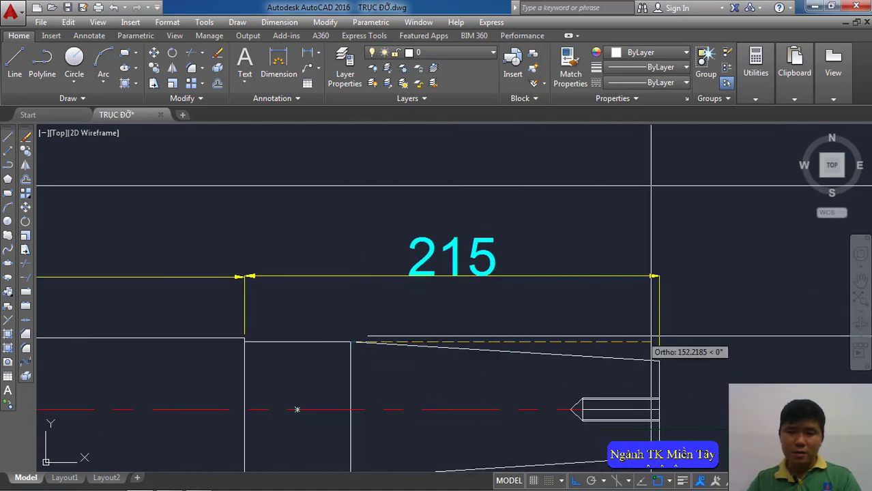
left_click(656, 360)
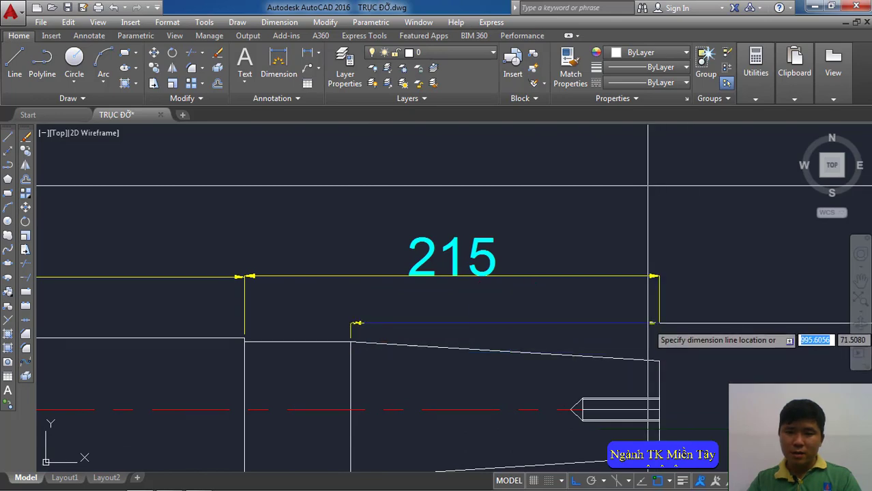
left_click(647, 322)
scroll(654, 345, "down", 5)
scroll(656, 333, "up", 2)
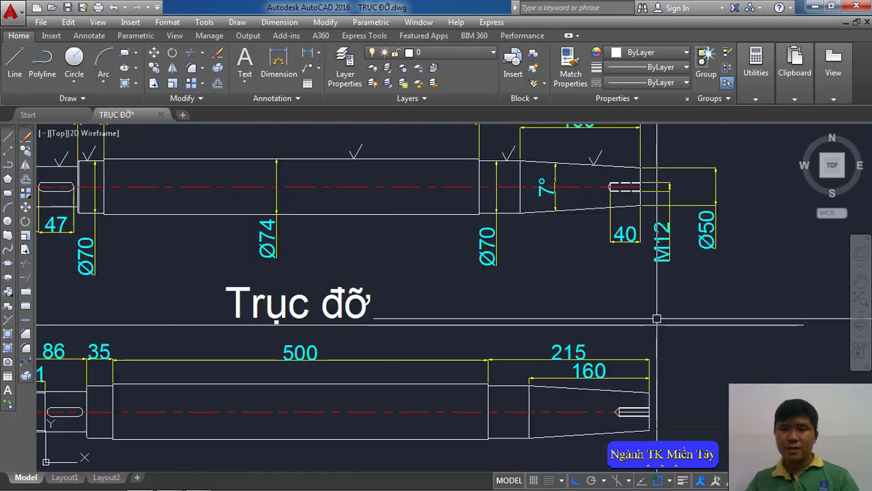
scroll(656, 321, "up", 2)
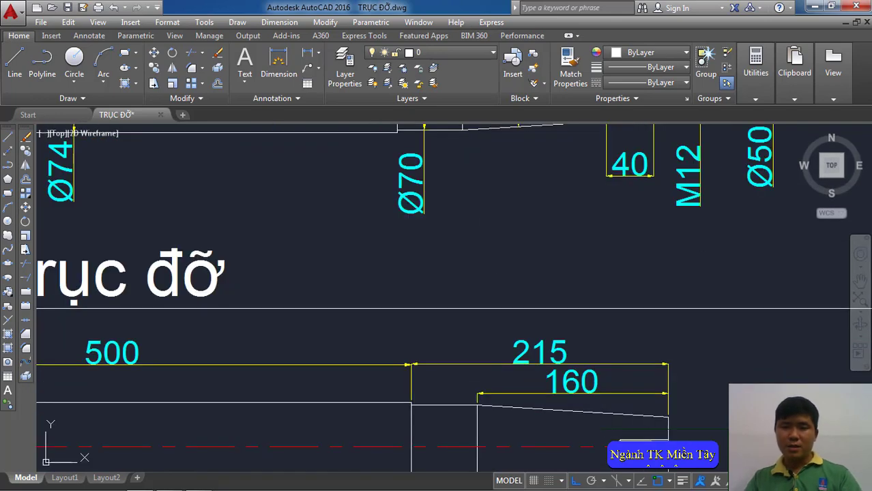
left_click(668, 365)
left_click(668, 334)
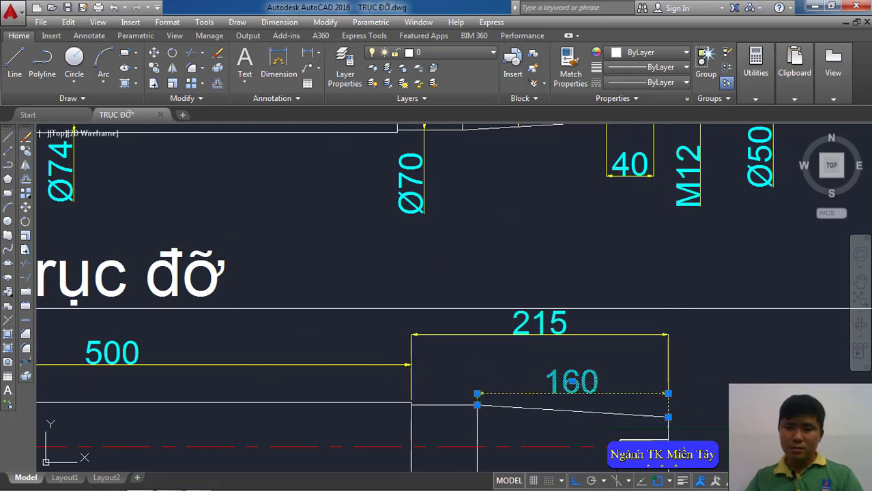
Step: Place a vertical 54 dimension to the left of the lower shaft's left end
scroll(650, 389, "down", 4)
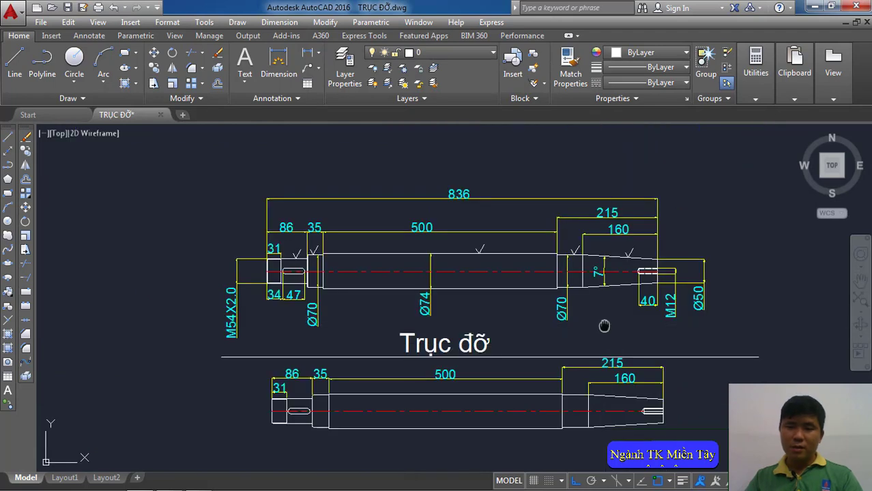
middle_click_drag(533, 327, 600, 281)
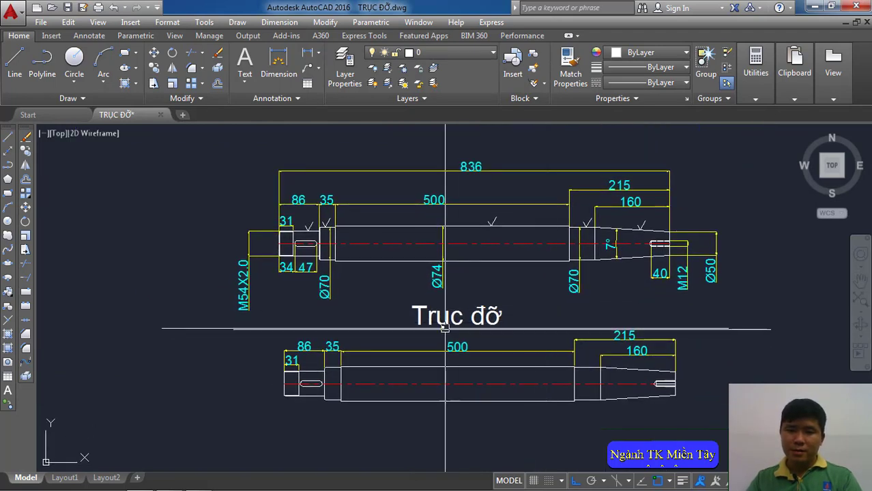
middle_click_drag(414, 340, 488, 324)
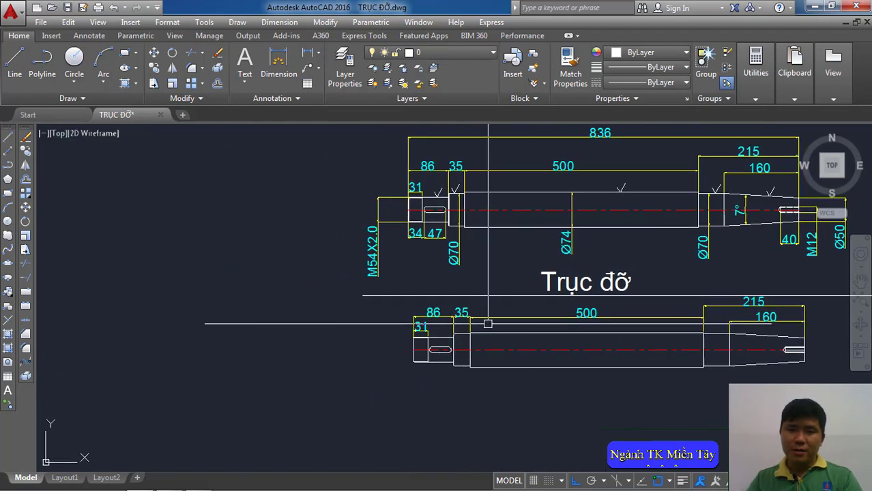
scroll(358, 283, "up", 2)
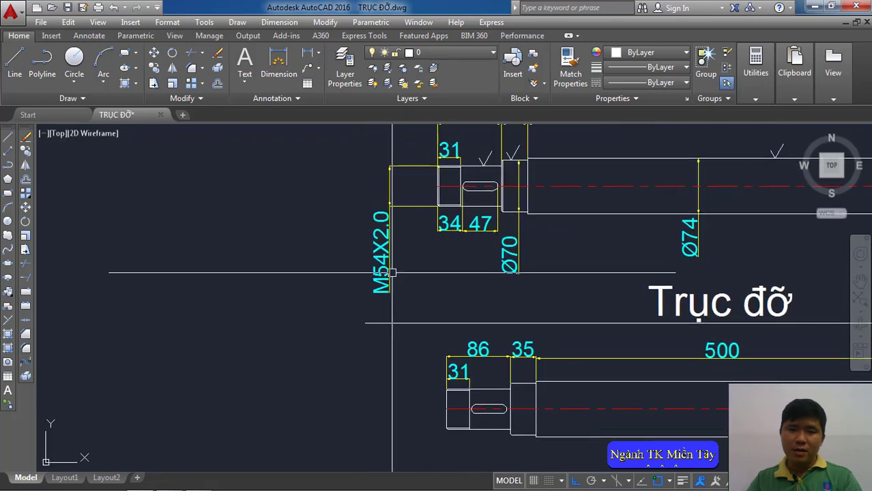
middle_click_drag(395, 255, 397, 265)
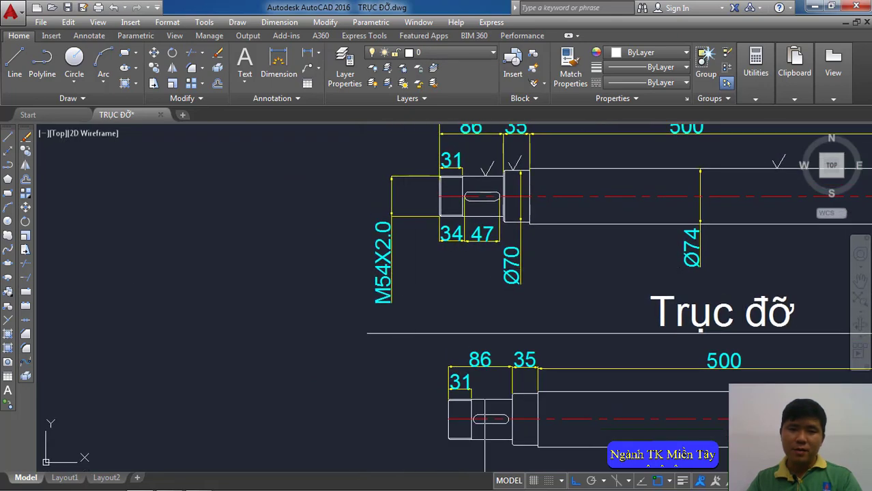
middle_click_drag(393, 189, 399, 160)
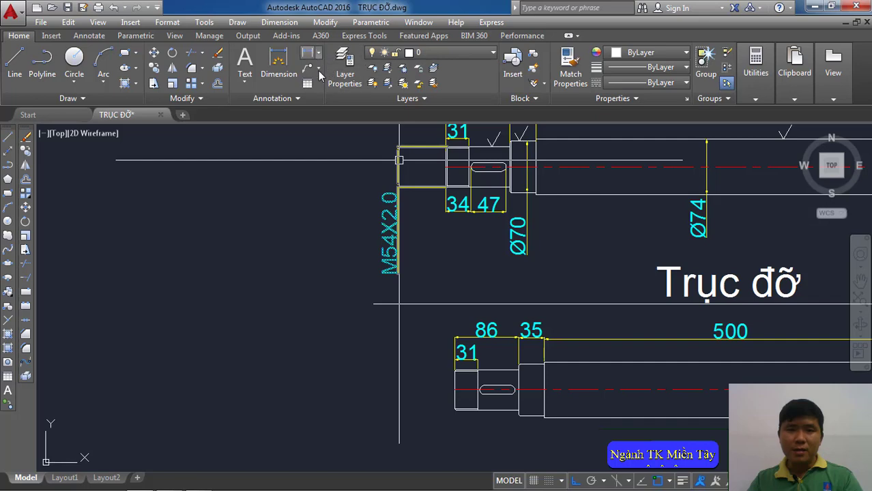
left_click(307, 53)
scroll(453, 355, "up", 3)
scroll(458, 399, "up", 4)
middle_click_drag(458, 400, 468, 329)
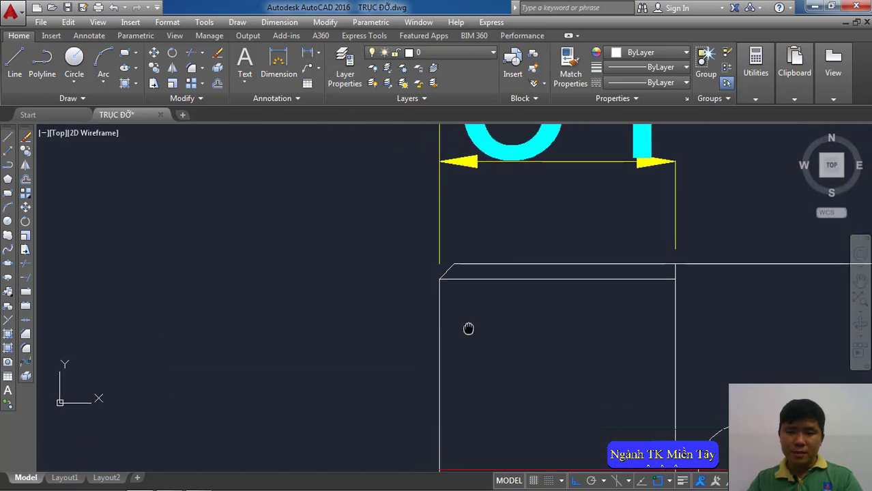
left_click(451, 253)
scroll(467, 261, "down", 5)
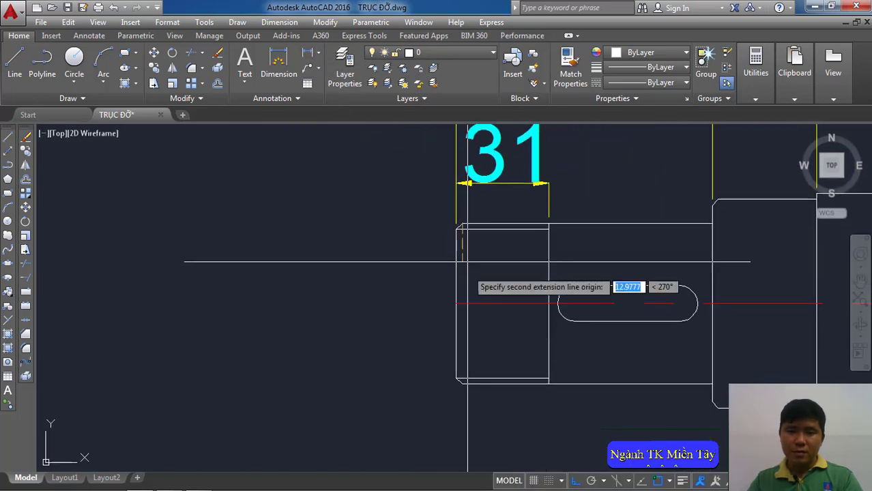
scroll(458, 382, "up", 2)
left_click(458, 376)
scroll(413, 360, "down", 2)
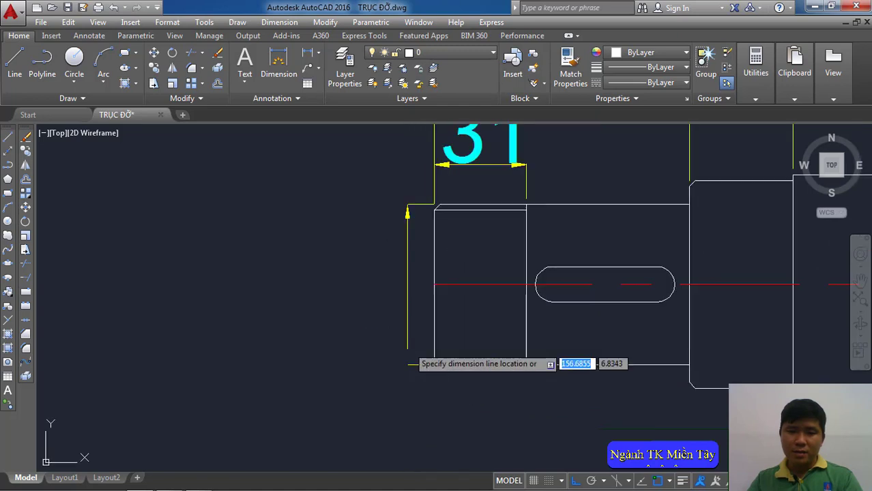
left_click(370, 355)
scroll(477, 365, "down", 2)
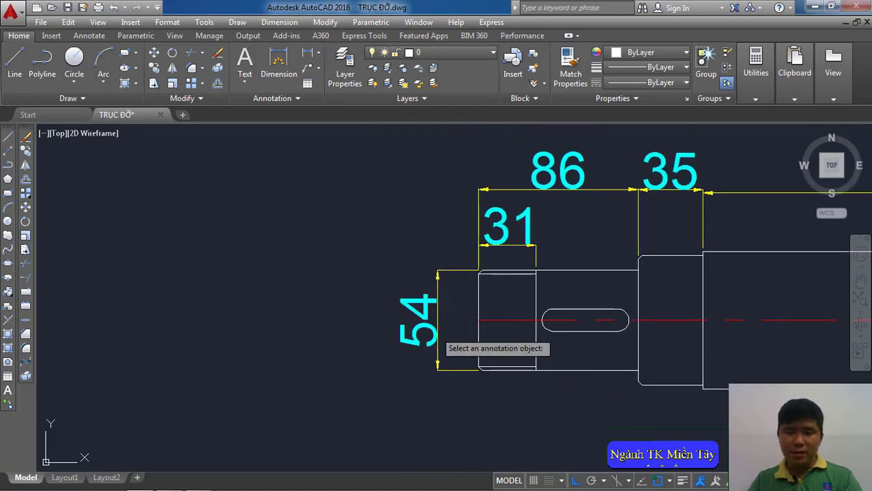
Step: Edit the 54 dimension text to read M54x2, matching the reference callout
left_click(426, 333)
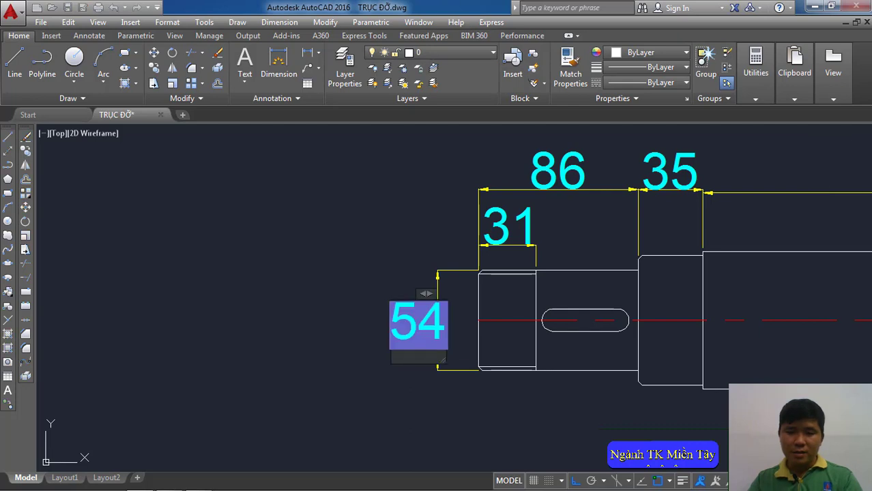
type("M")
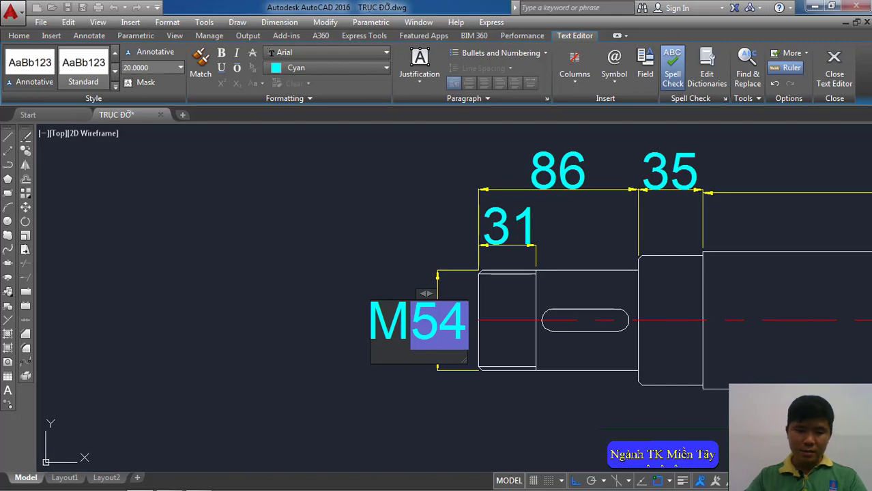
type("x2")
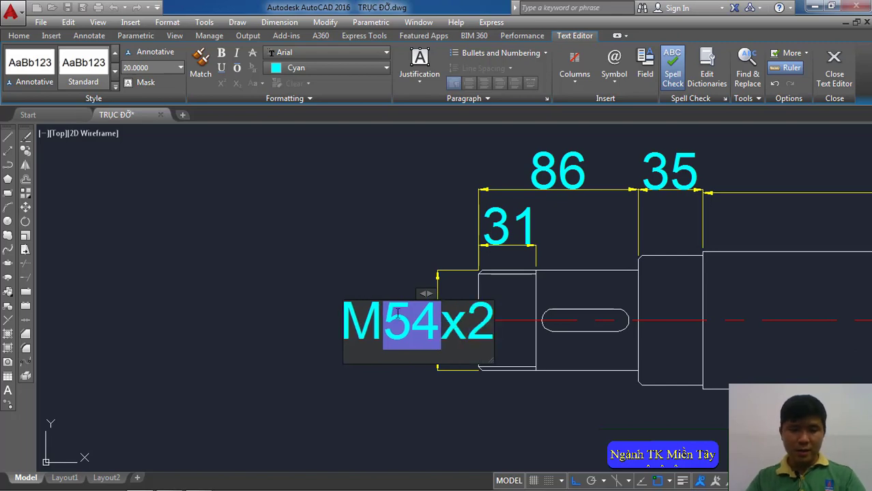
left_click(366, 366)
scroll(366, 365, "down", 5)
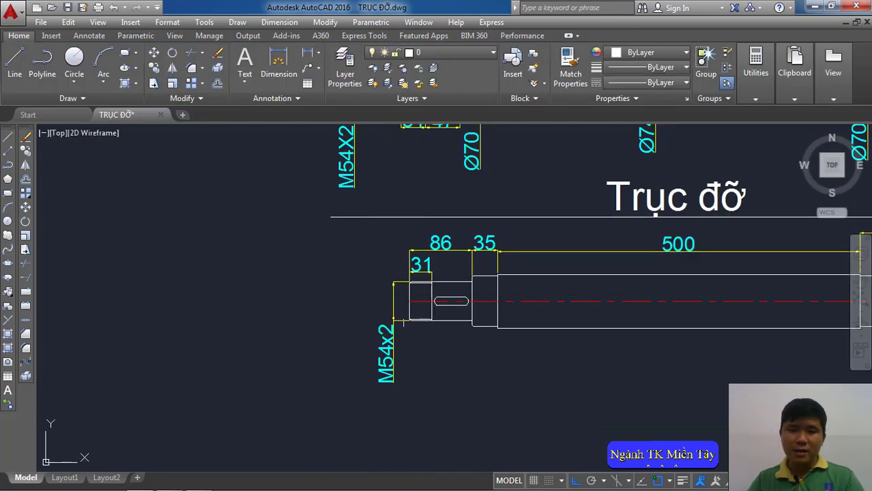
middle_click_drag(410, 294, 444, 382)
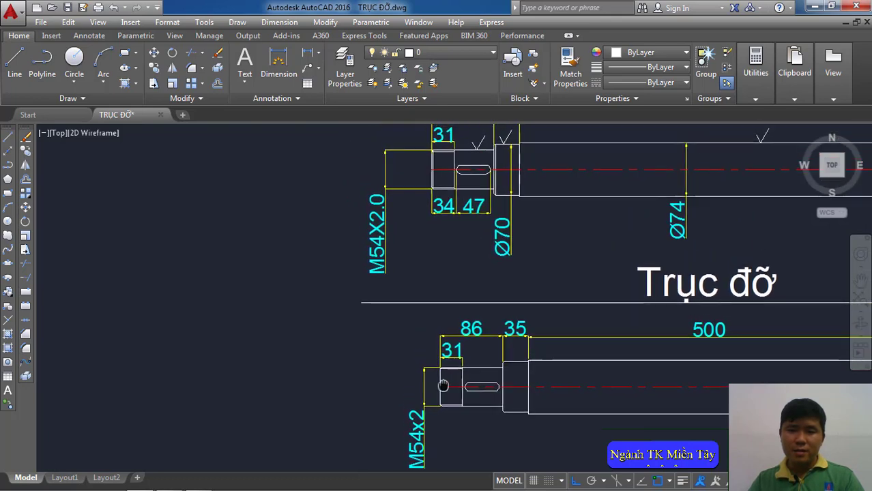
Step: Add the 34 length dimension below the lower shaft's left end
scroll(453, 374, "up", 4)
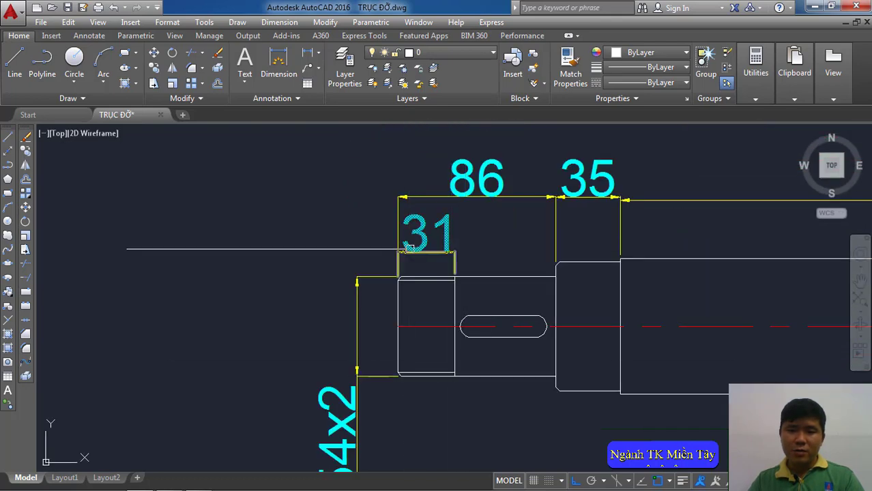
key("space")
scroll(421, 379, "up", 4)
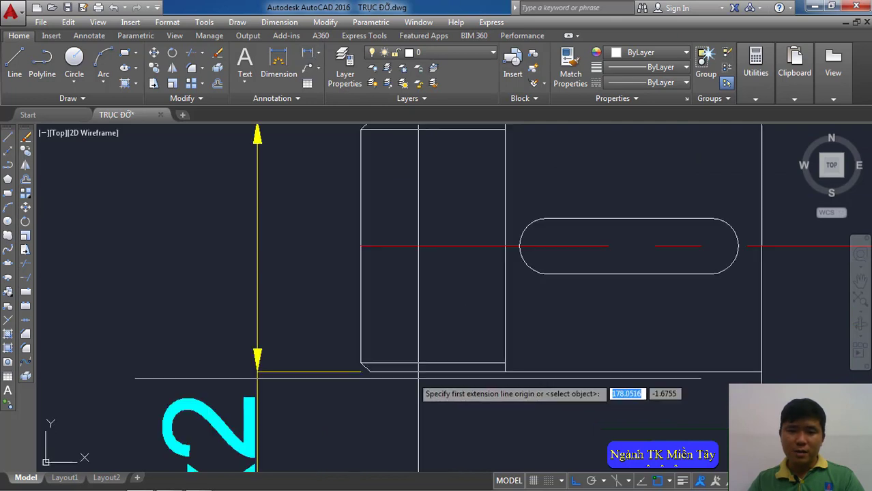
left_click(517, 246)
scroll(516, 245, "down", 3)
mouse_move(507, 303)
middle_mouse_down()
mouse_move(504, 333)
mouse_move(453, 365)
middle_mouse_up()
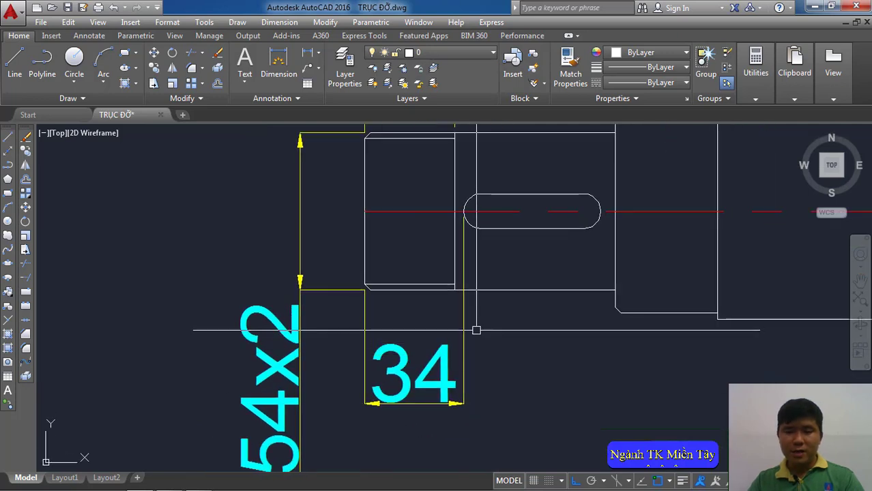
Step: Add the 47 slot length dimension level with the 34 dimension
key("space")
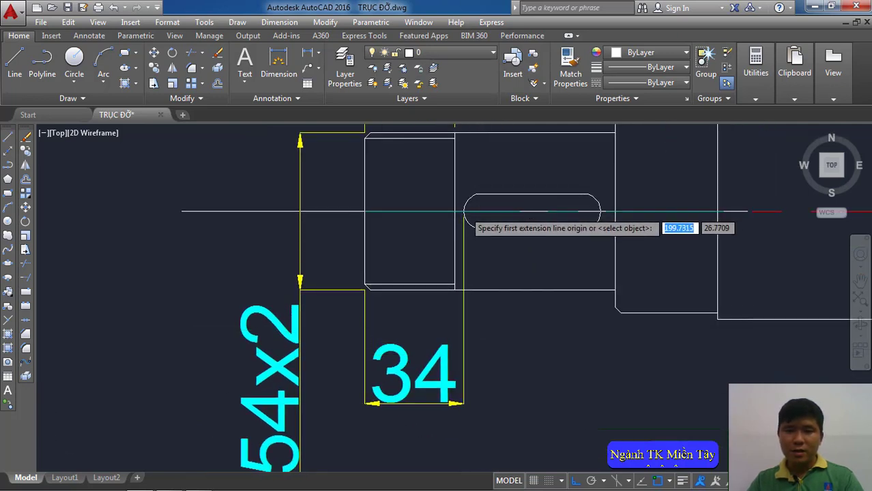
scroll(465, 211, "up", 2)
left_click(465, 211)
middle_click_drag(547, 210, 519, 216)
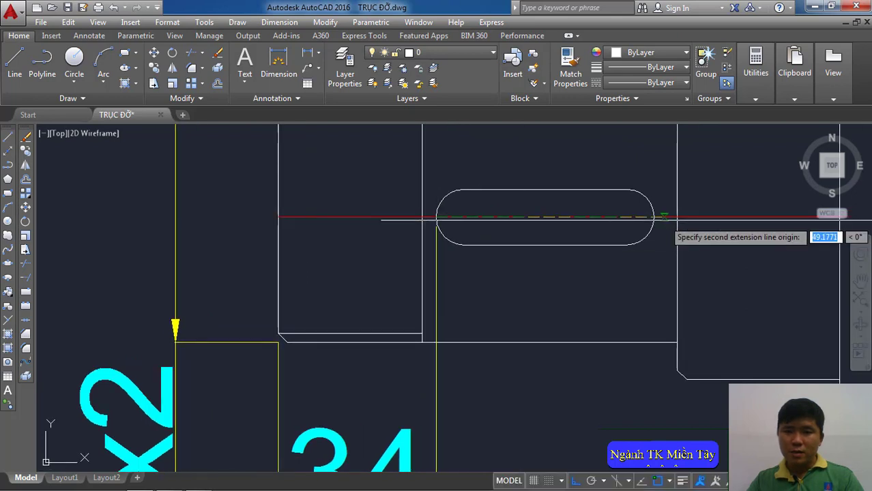
left_click(653, 217)
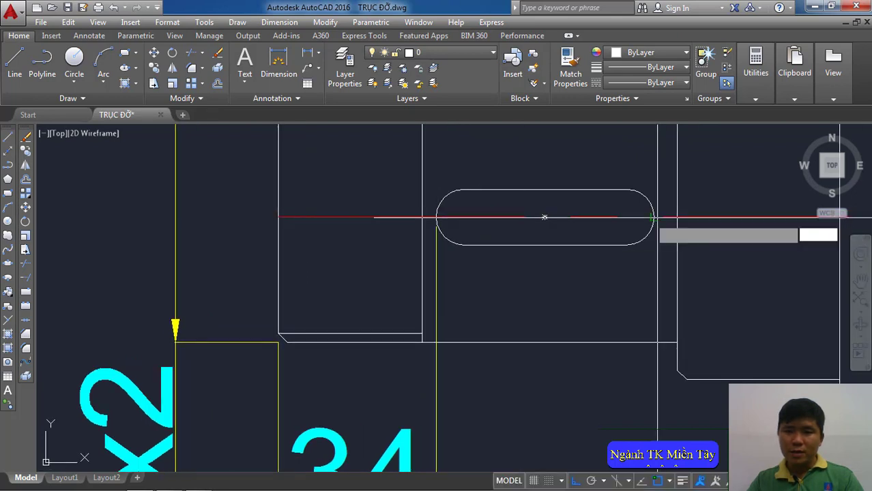
scroll(560, 276, "down", 4)
mouse_move(597, 346)
middle_mouse_down()
mouse_move(586, 318)
mouse_move(579, 372)
mouse_move(443, 360)
middle_mouse_up()
left_click(586, 345)
scroll(586, 345, "down", 2)
scroll(558, 354, "down", 1)
scroll(444, 360, "down", 2)
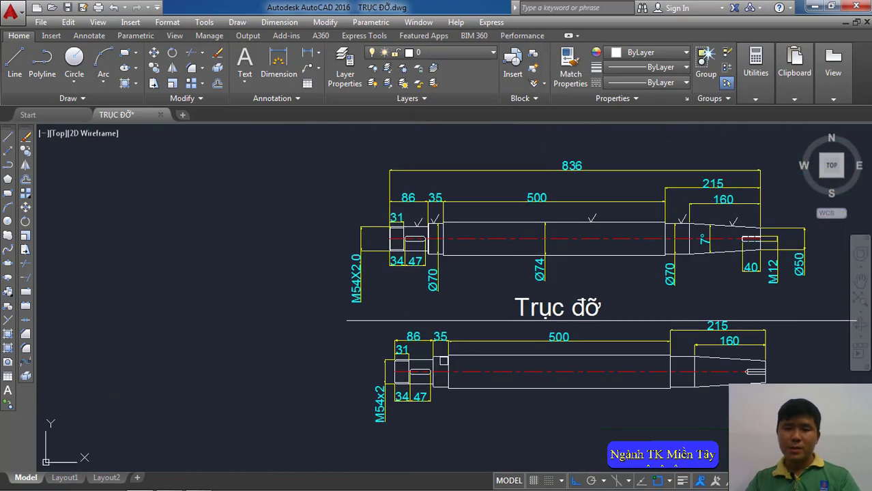
scroll(433, 262, "up", 2)
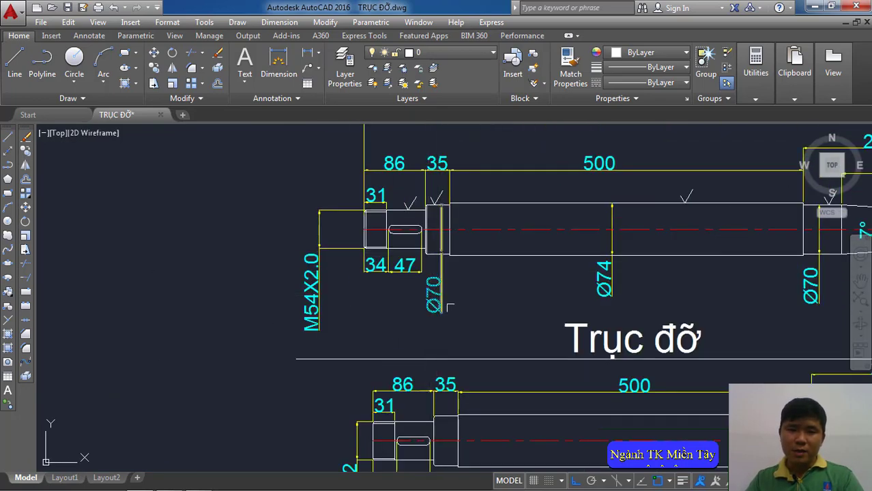
Step: Begin a vertical dimension on the left collar by picking its top edge
middle_click_drag(449, 308, 485, 203)
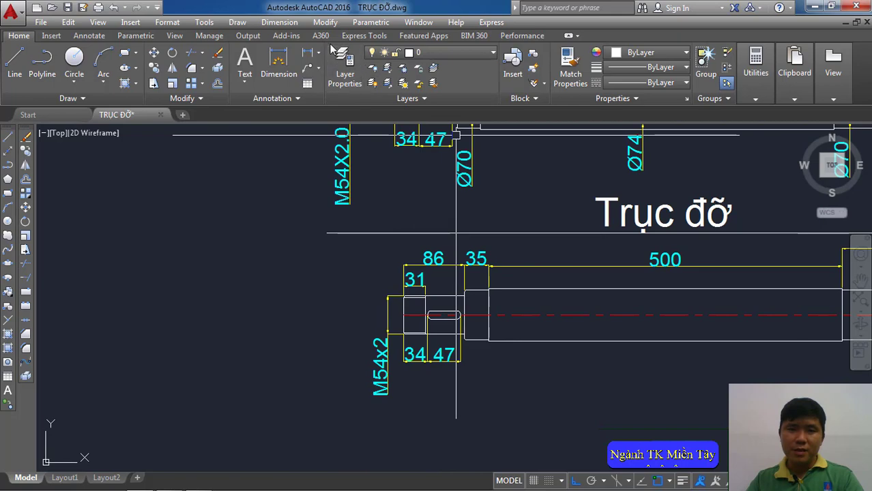
scroll(477, 307, "up", 2)
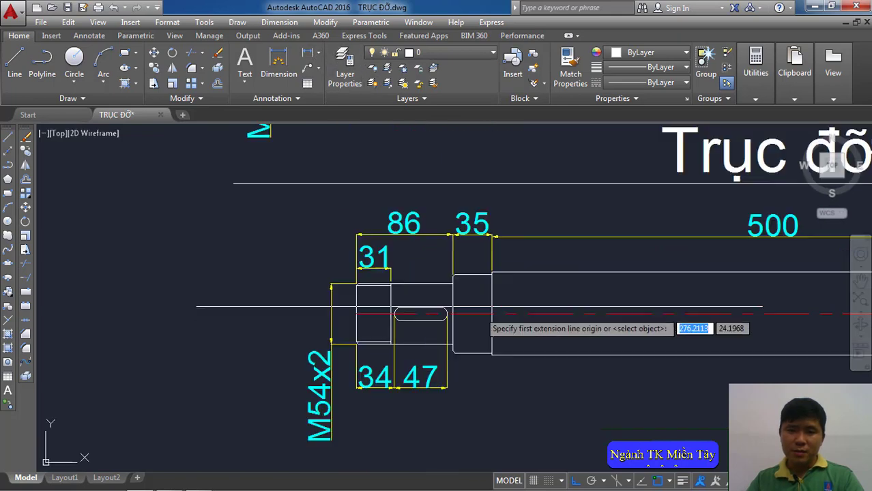
scroll(478, 307, "up", 2)
left_click(478, 277)
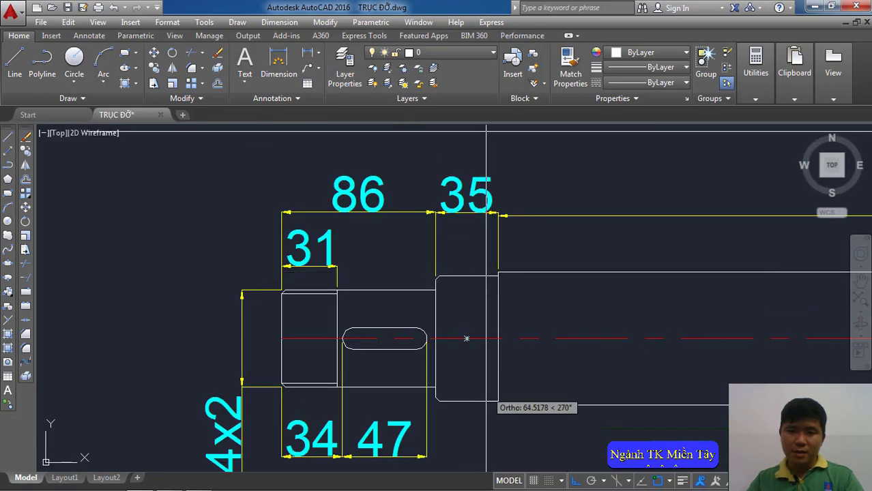
Step: Place the vertical 70 collar dimension and add a diameter sign so it reads Ø70
left_click(479, 351)
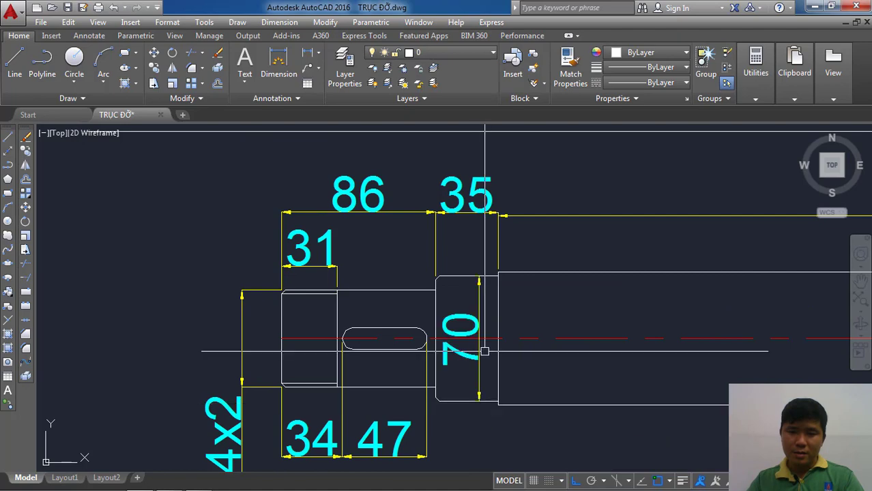
middle_click_drag(532, 382, 517, 387)
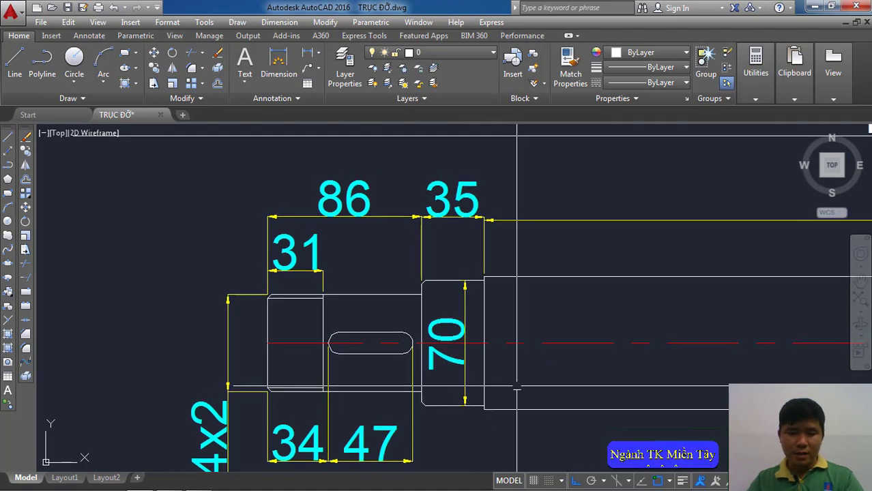
type("ed")
key("Return")
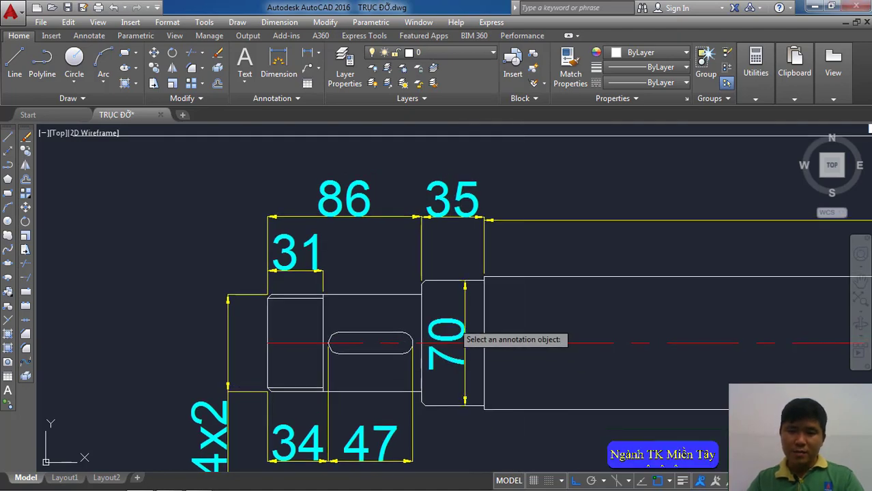
left_click(457, 335)
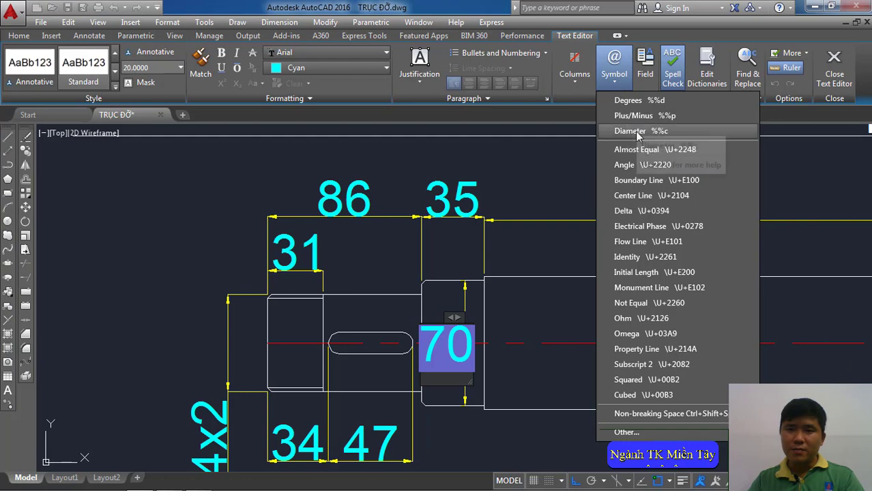
left_click(631, 131)
left_click(530, 312)
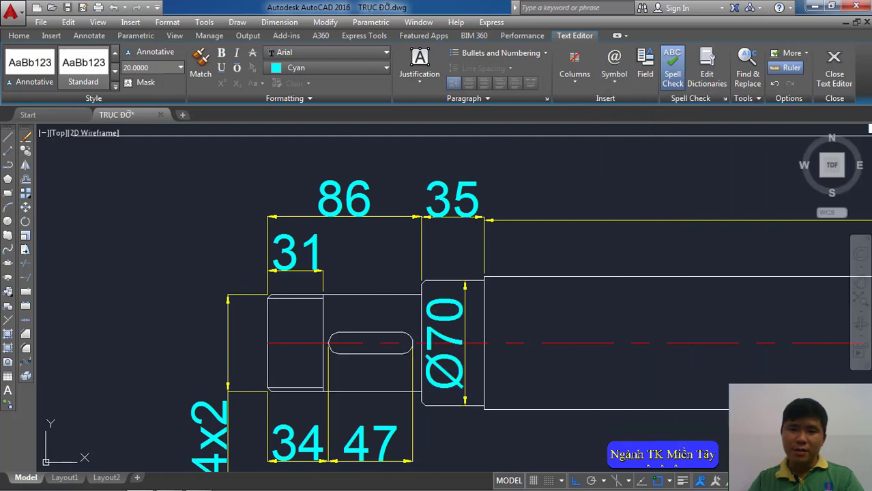
scroll(529, 312, "down", 3)
Step: Place a vertical 74 dimension across the lower shaft's main body
middle_click_drag(478, 332, 472, 346)
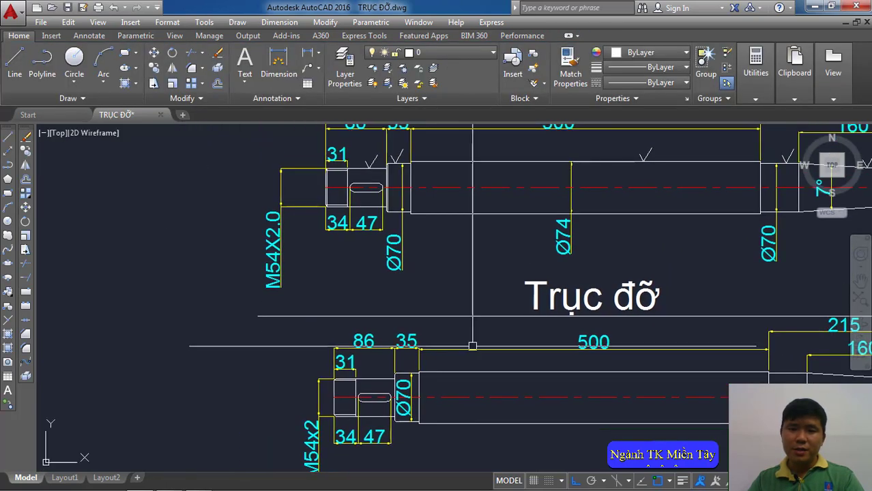
middle_click_drag(581, 241, 564, 200)
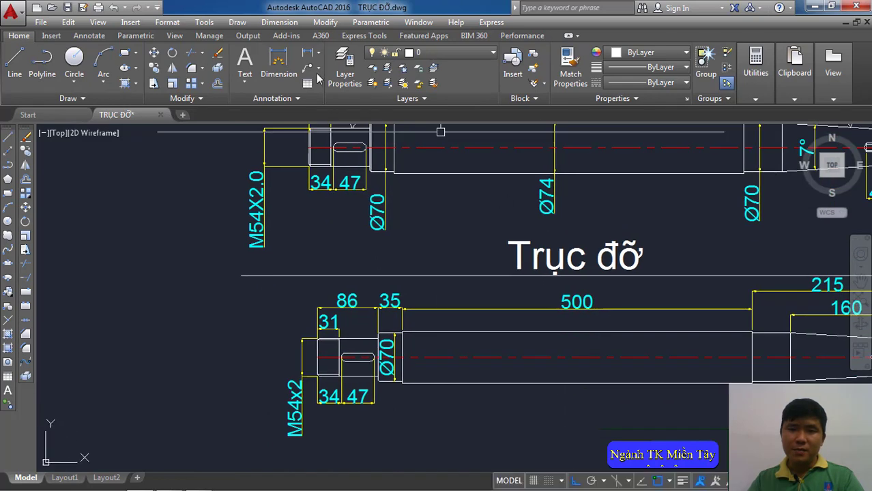
left_click(311, 53)
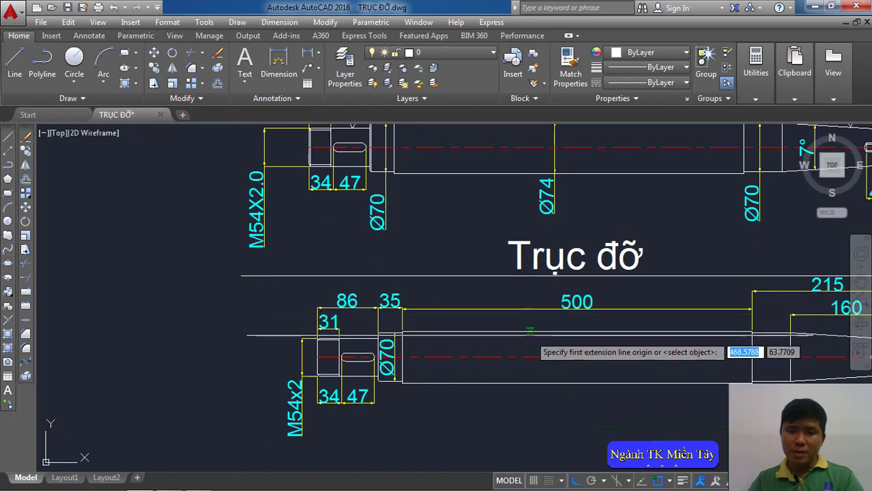
left_click(532, 335)
left_click(537, 380)
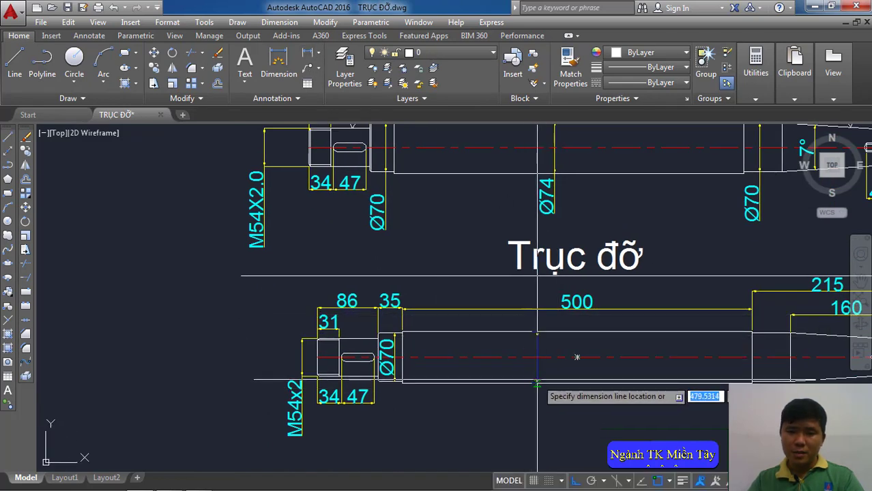
left_click(538, 373)
scroll(547, 373, "up", 3)
scroll(545, 369, "up", 2)
scroll(542, 365, "up", 3)
Step: Prefix the 74 dimension with a diameter sign so it reads Ø74
type("ed")
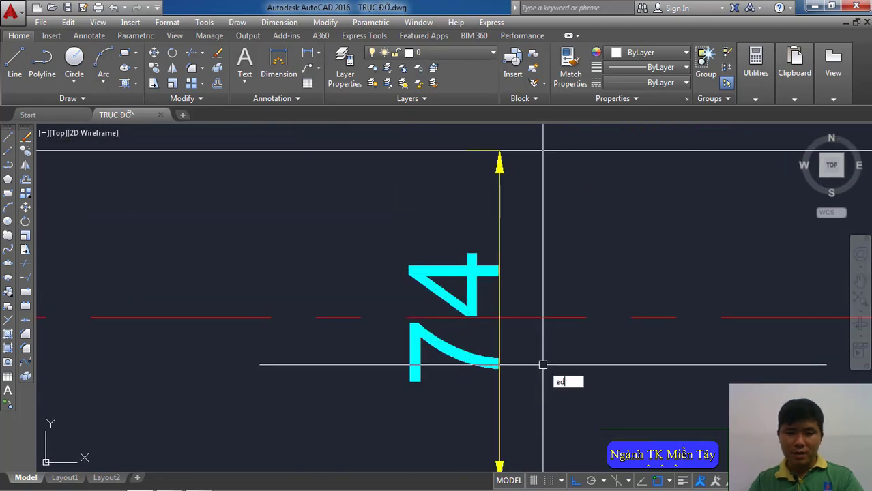
key("space")
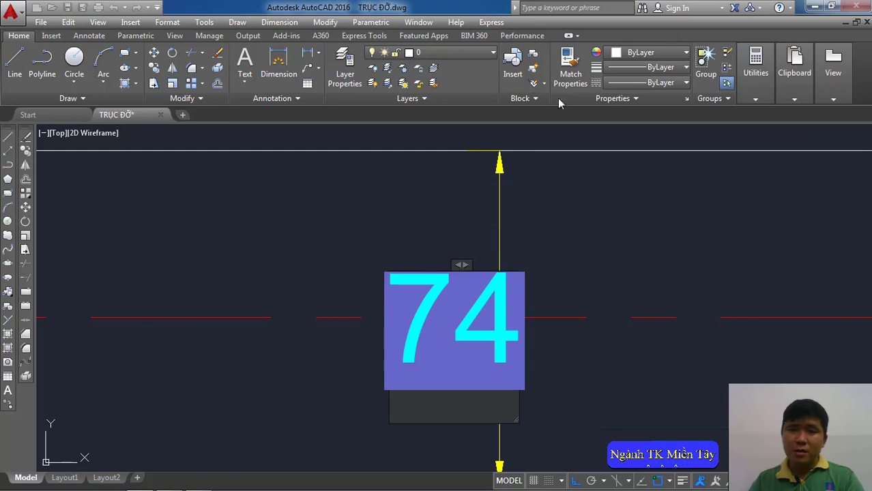
left_click(625, 130)
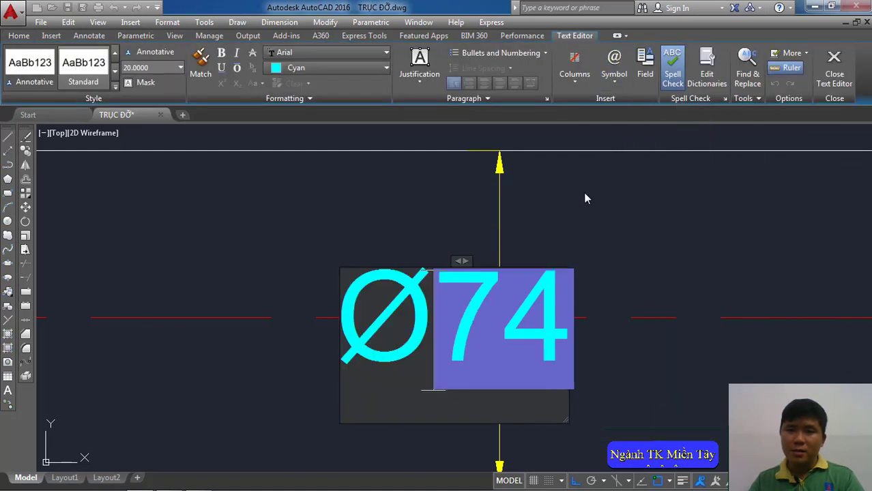
left_click(592, 249)
scroll(547, 271, "down", 5)
scroll(521, 282, "down", 2)
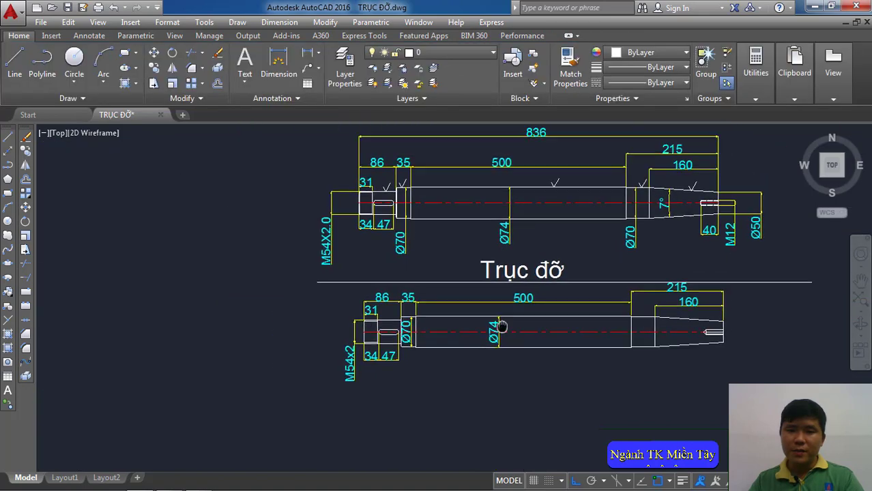
scroll(592, 326, "up", 2)
scroll(592, 326, "up", 2)
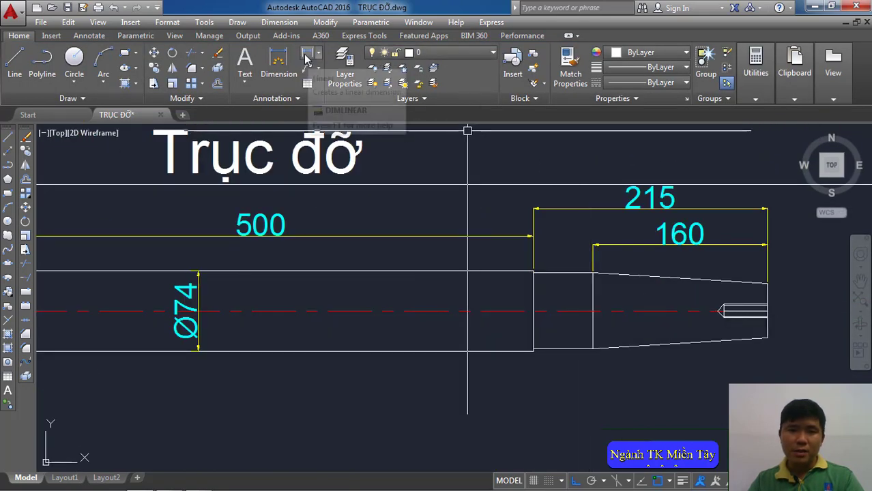
Step: Dimension the right collar before the taper as Ø70
left_click(307, 52)
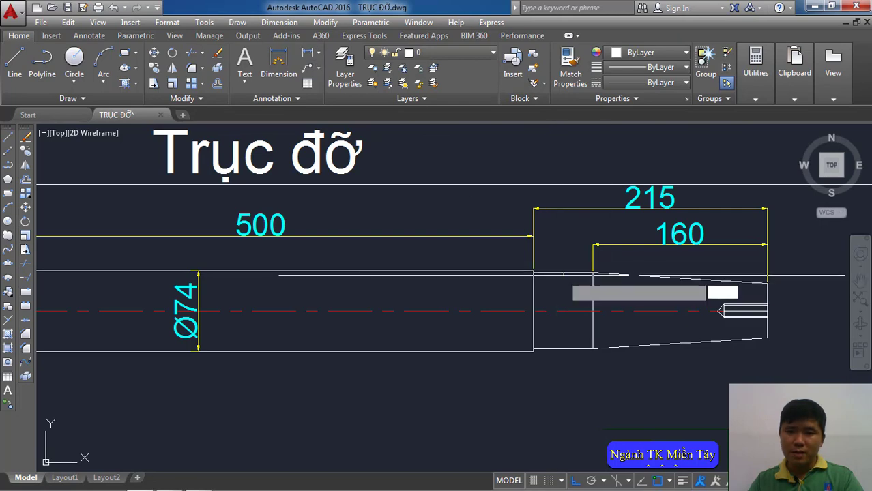
left_click(562, 272)
left_click(563, 350)
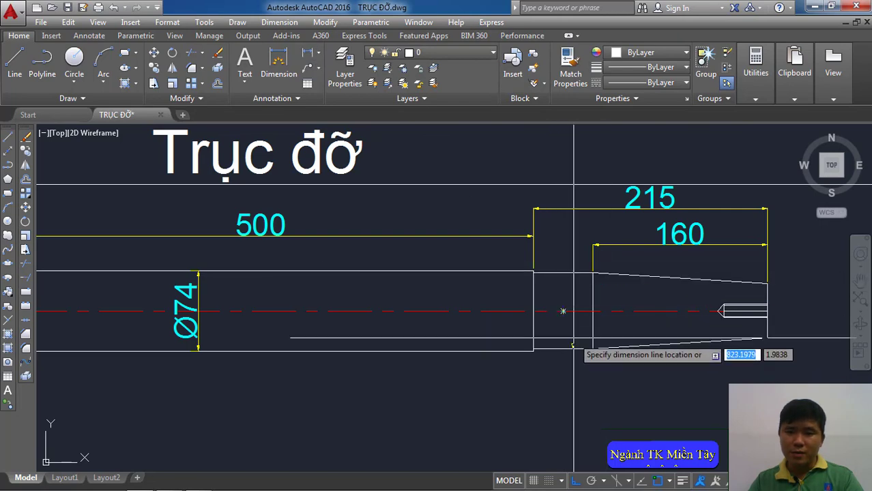
left_click(573, 301)
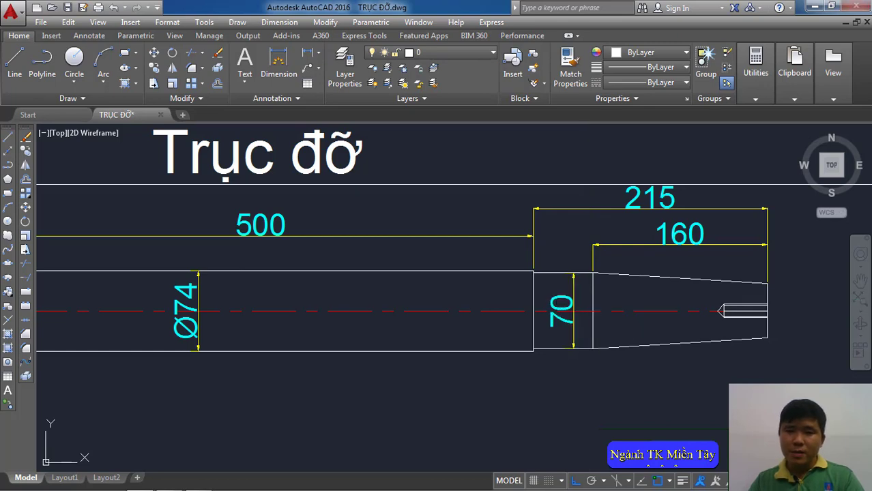
double_click(562, 310)
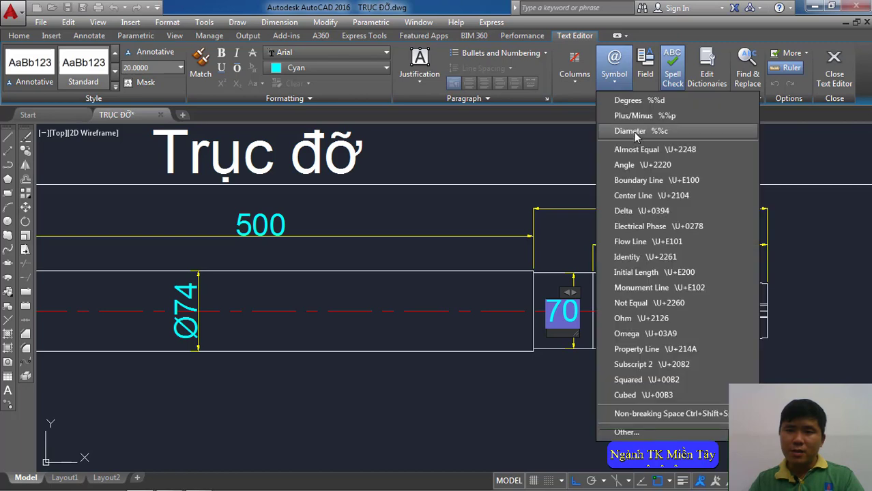
left_click(633, 130)
left_click(582, 218)
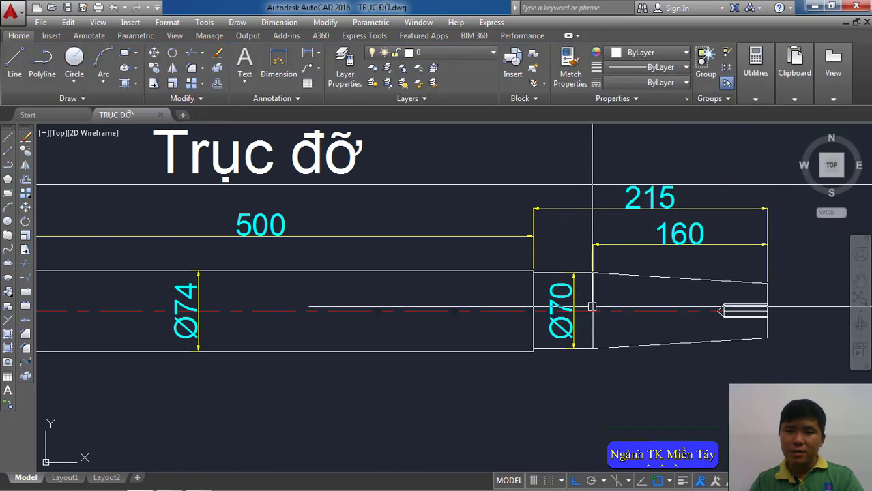
Step: Zoom and pan to frame both shaft drawings for comparison
scroll(611, 328, "down", 3)
middle_click_drag(611, 328, 557, 379)
middle_click_drag(51, 426, 43, 442)
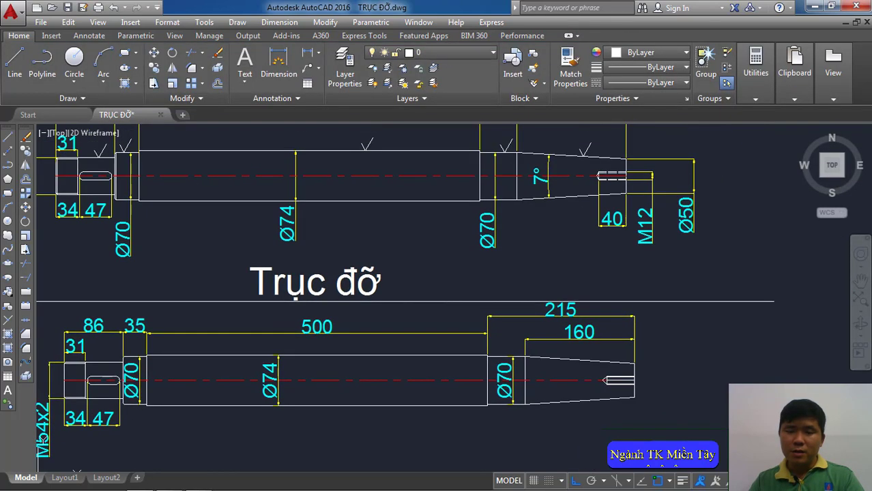
middle_click_drag(557, 205, 554, 253)
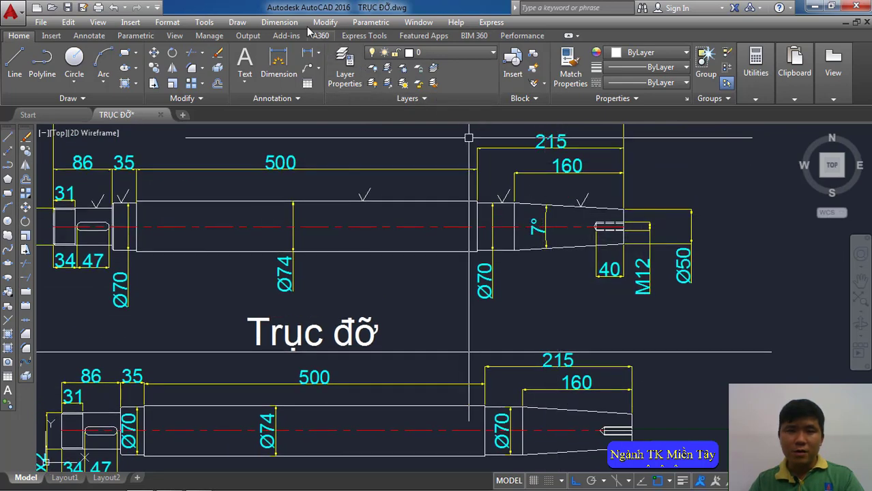
Step: Add a 7° angular dimension between the upper and lower taper edges of the lower shaft
left_click(279, 22)
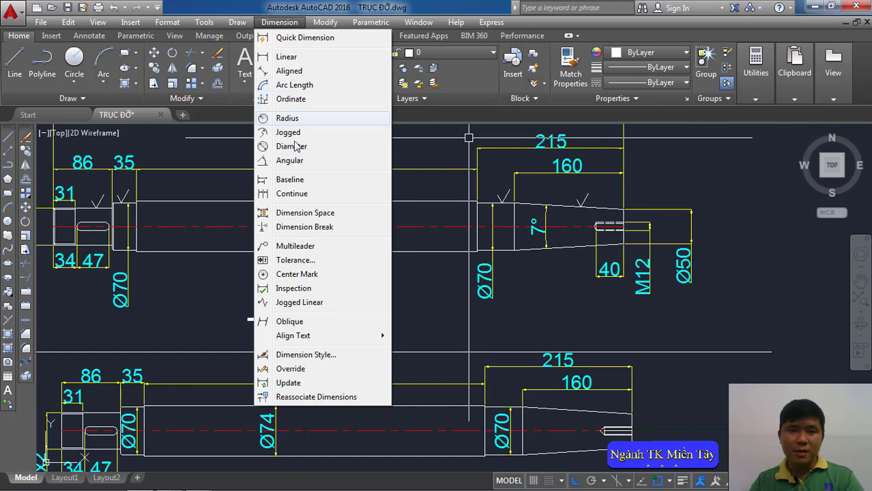
left_click(289, 161)
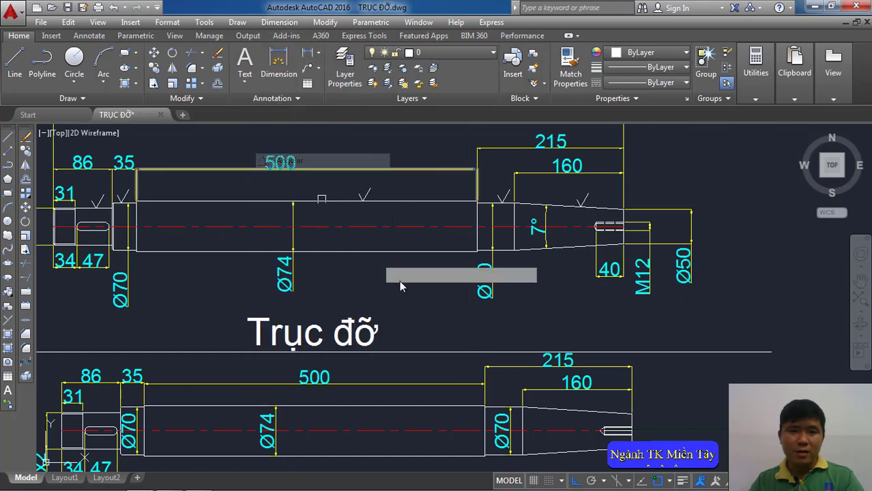
scroll(512, 355, "up", 2)
middle_click_drag(496, 298, 489, 278)
left_click(505, 275)
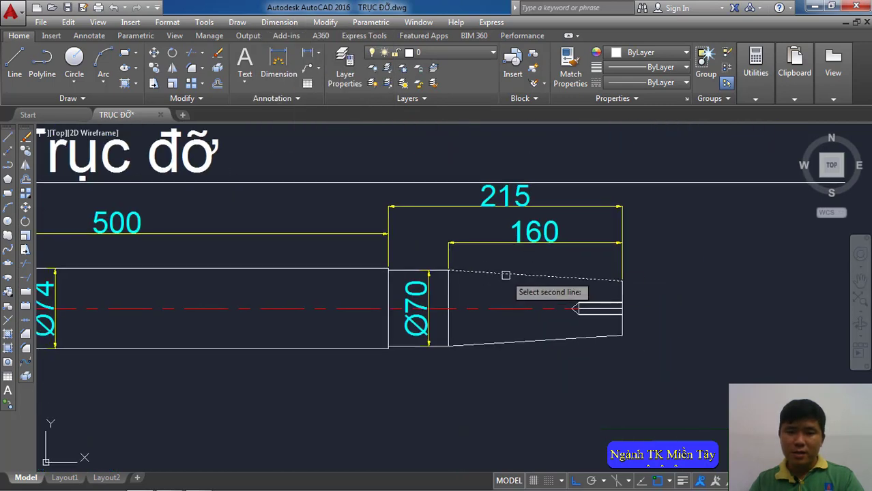
left_click(520, 342)
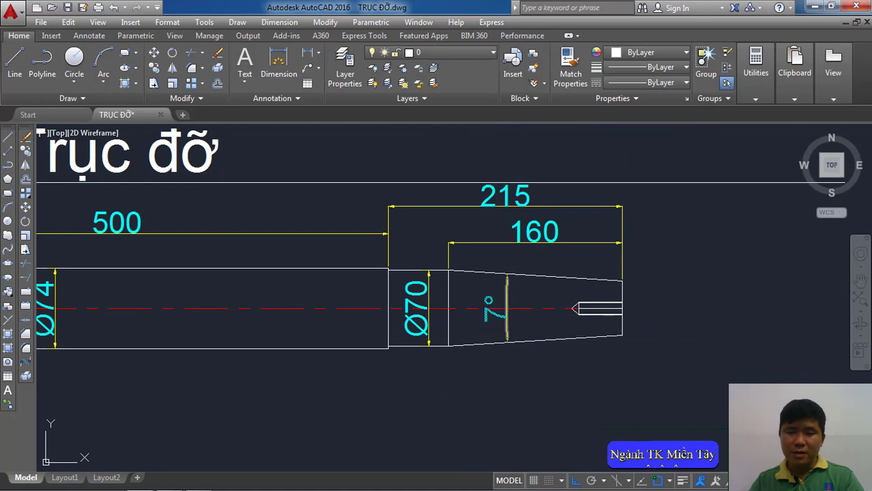
left_click(506, 308)
scroll(507, 308, "down", 2)
middle_click_drag(495, 331, 501, 359)
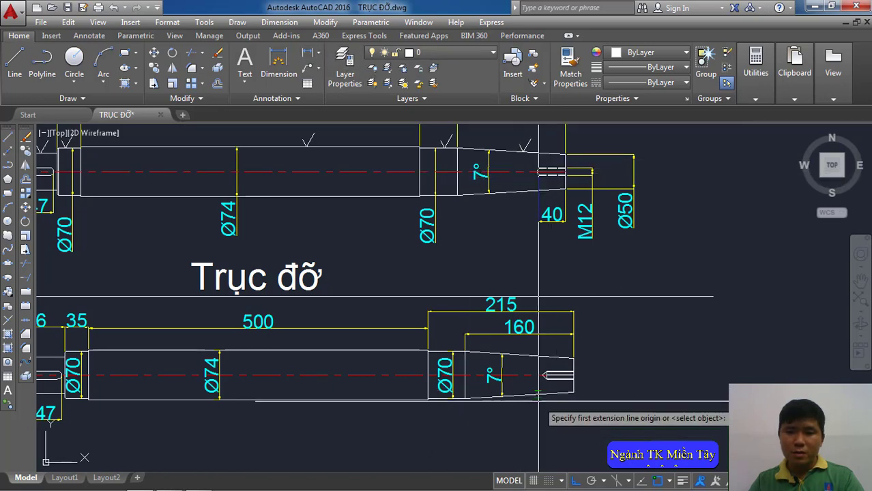
Step: Add the 40 threaded-hole length dimension below the shaft end
scroll(667, 314, "up", 3)
scroll(696, 304, "up", 4)
scroll(693, 297, "up", 2)
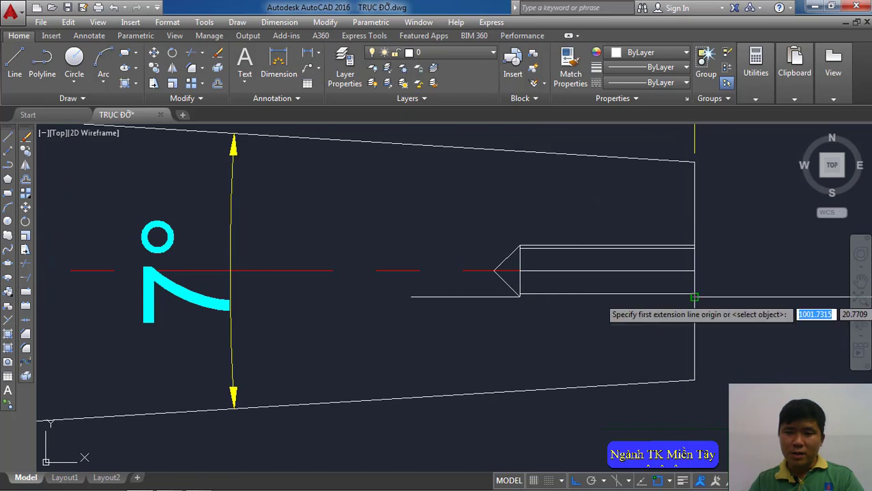
left_click(694, 297)
left_click(518, 298)
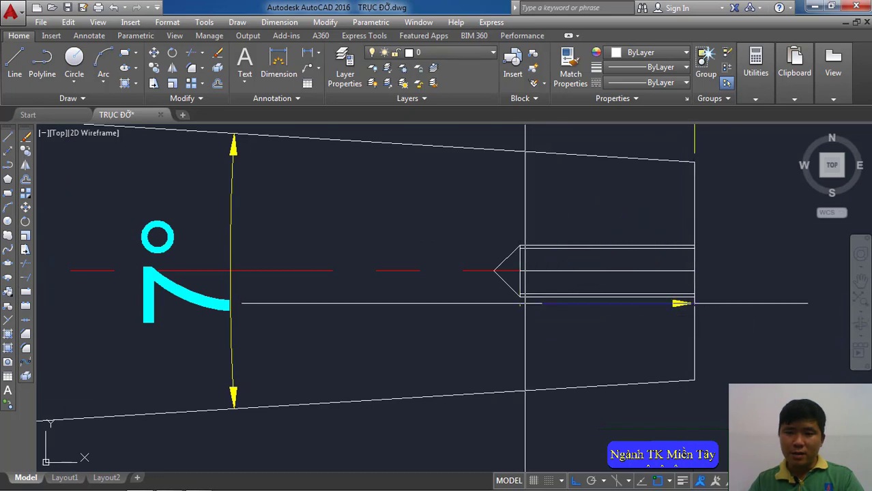
scroll(524, 304, "down", 2)
left_click(518, 427)
scroll(518, 410, "down", 2)
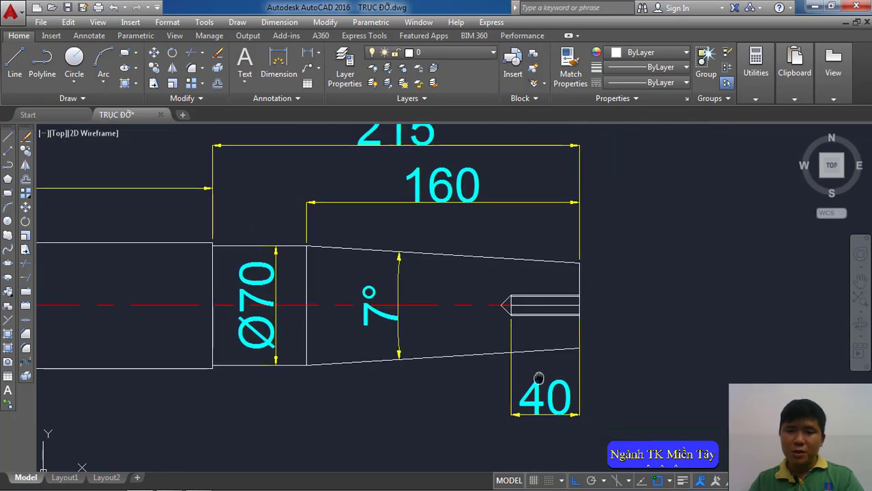
scroll(566, 327, "up", 3)
Step: Add a vertical 12 dimension across the threaded hole and shift it right
key("space")
scroll(590, 273, "up", 2)
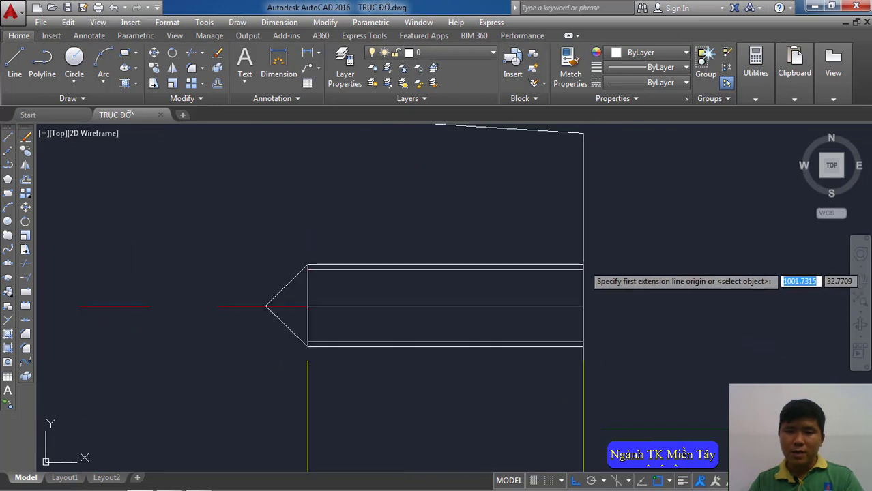
left_click(584, 266)
left_click(584, 347)
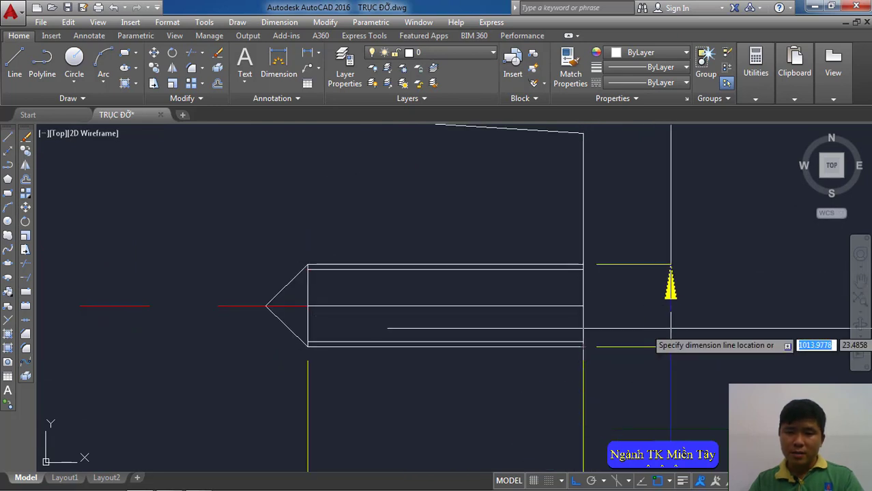
left_click(671, 320)
scroll(541, 279, "down", 4)
left_click(633, 345)
left_click(591, 324)
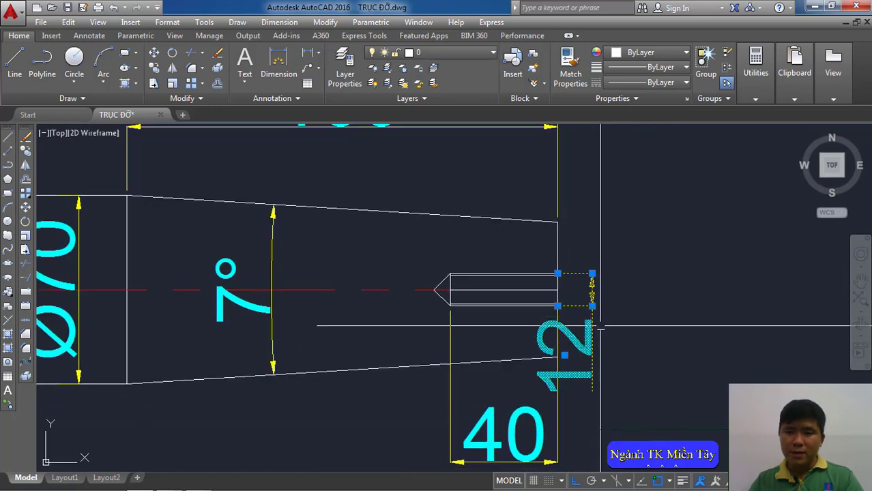
left_click(564, 354)
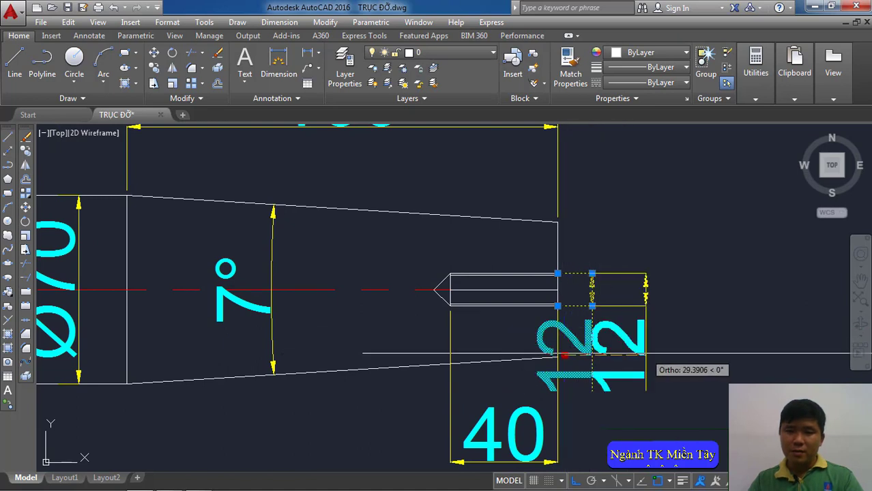
left_click(632, 348)
key("Escape")
Step: Edit the 12 dimension text to read M12
type("d")
key("Return")
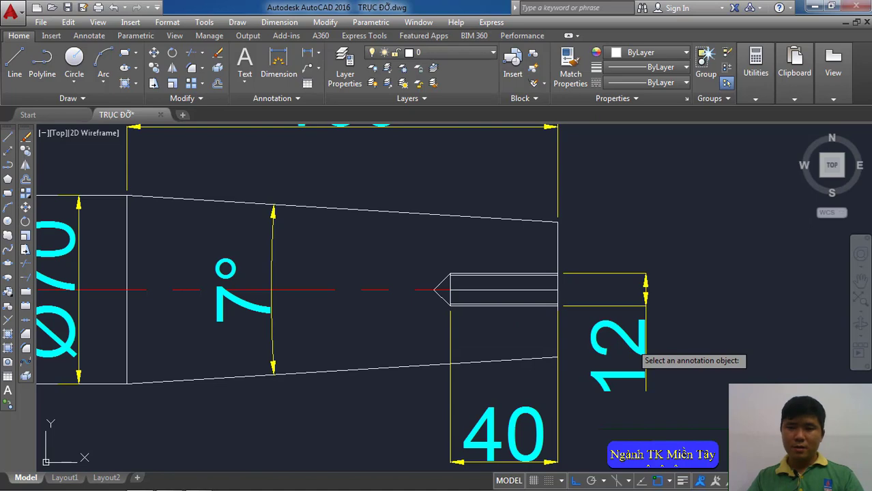
left_click(635, 352)
type("M")
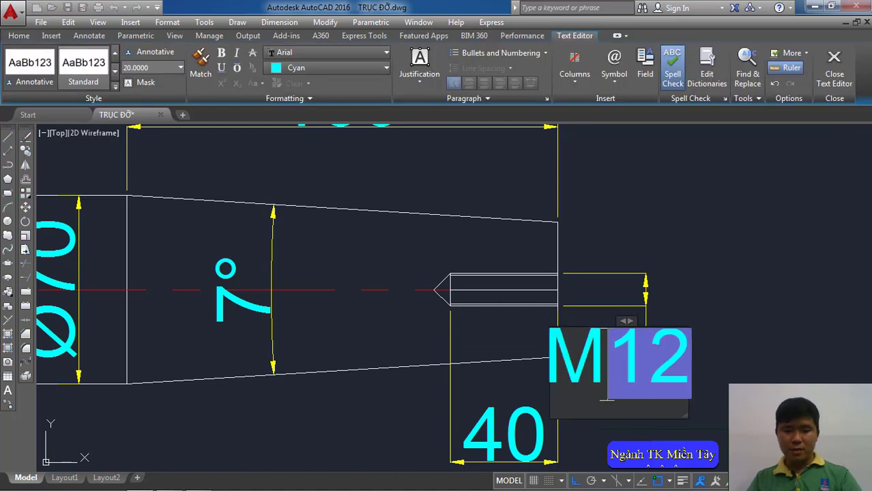
left_click(677, 293)
scroll(614, 402, "down", 4)
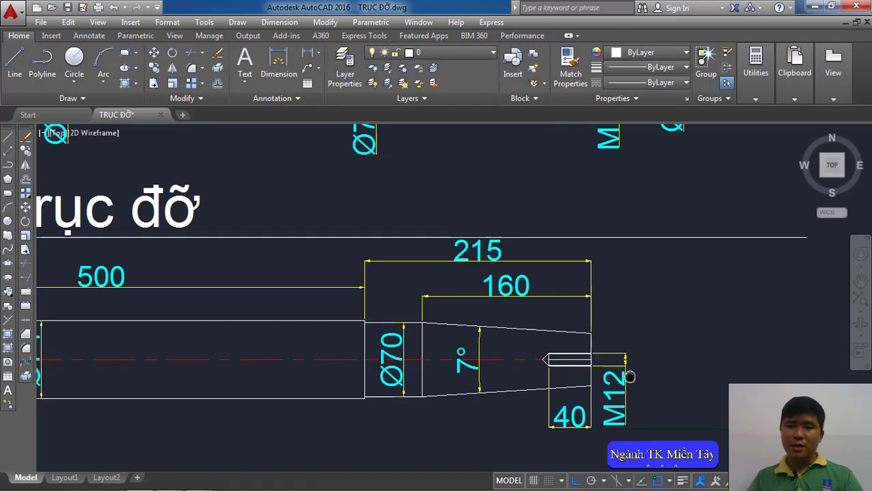
middle_click_drag(616, 340, 595, 463)
Step: Add a 50 linear dimension (DLI) across the lower shaft's right end, placed to its right
middle_click_drag(627, 224, 632, 252)
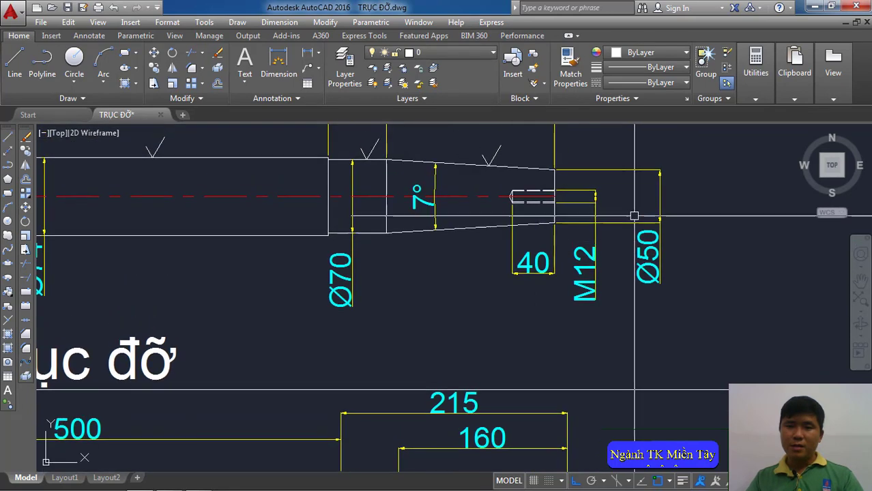
scroll(566, 205, "down", 4)
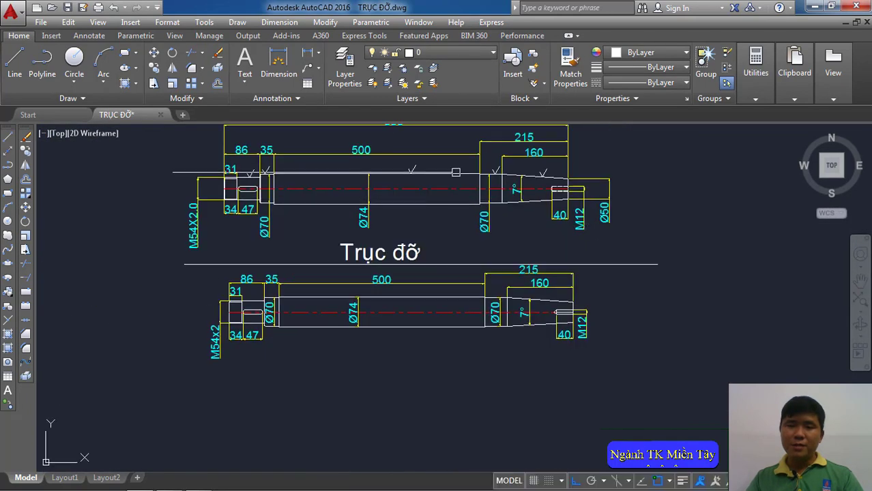
type("dli")
key("Return")
scroll(555, 315, "up", 3)
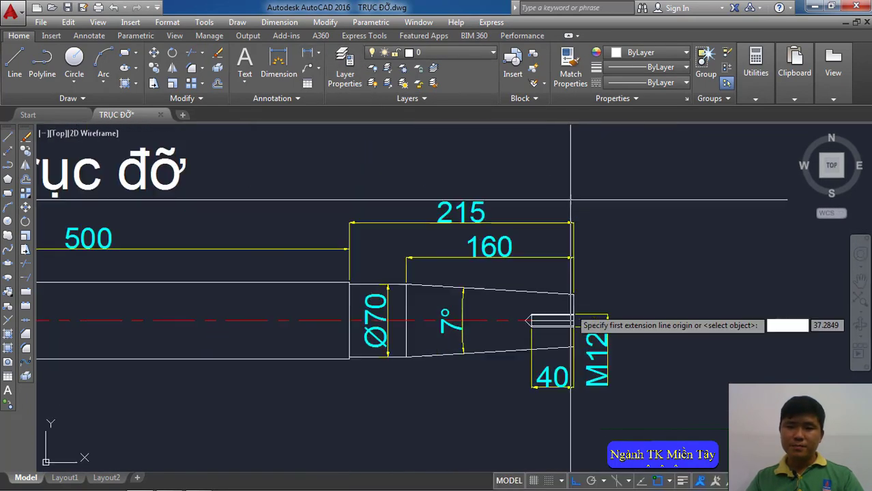
scroll(570, 301, "up", 3)
left_click(573, 280)
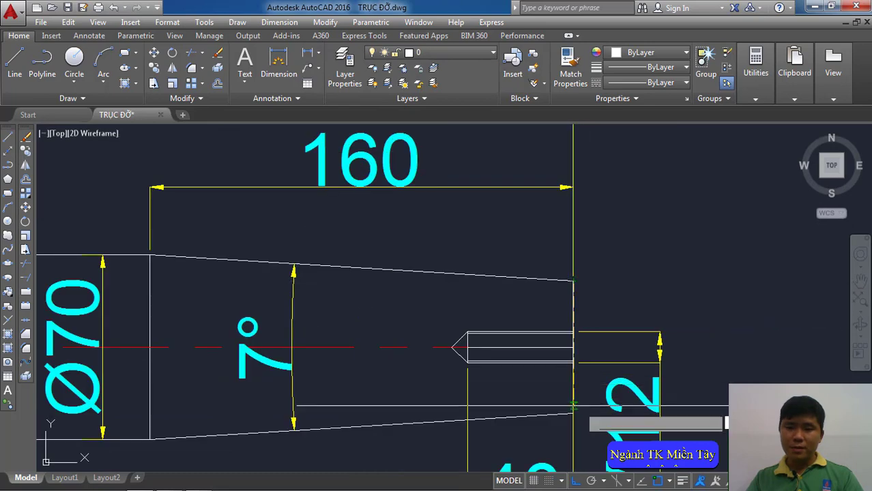
left_click(573, 412)
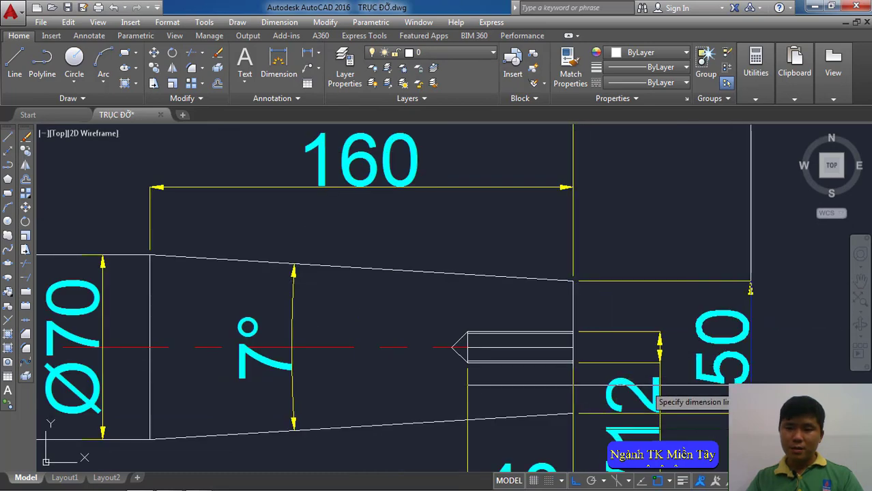
left_click(747, 362)
scroll(684, 315, "down", 2)
scroll(685, 315, "down", 1)
scroll(684, 316, "up", 2)
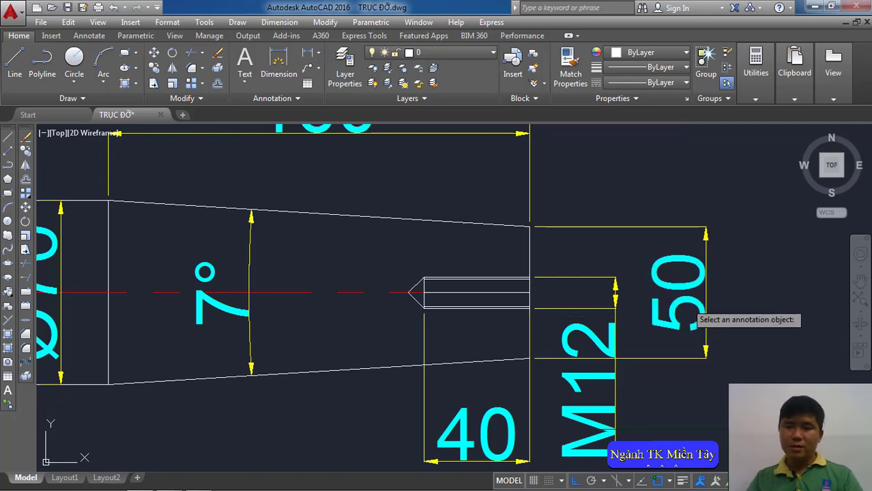
Step: Edit the 50 dimension text to add a diameter sign so it reads Ø50
left_click(692, 316)
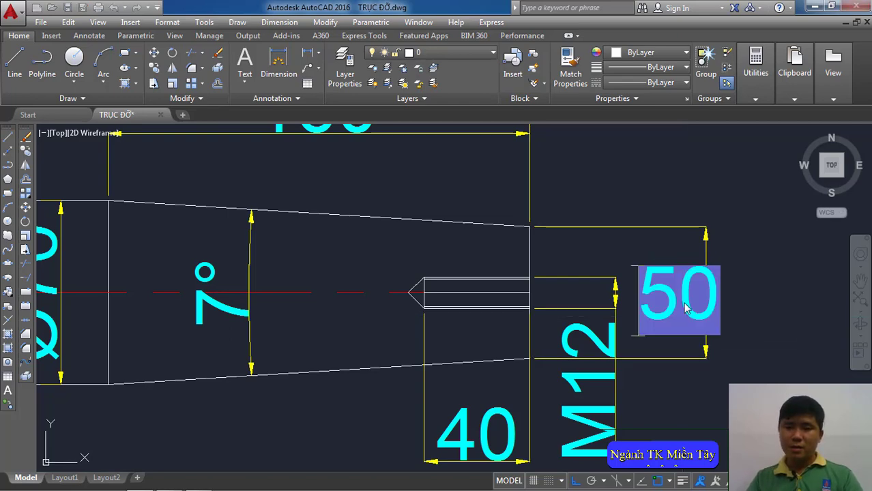
left_click(630, 130)
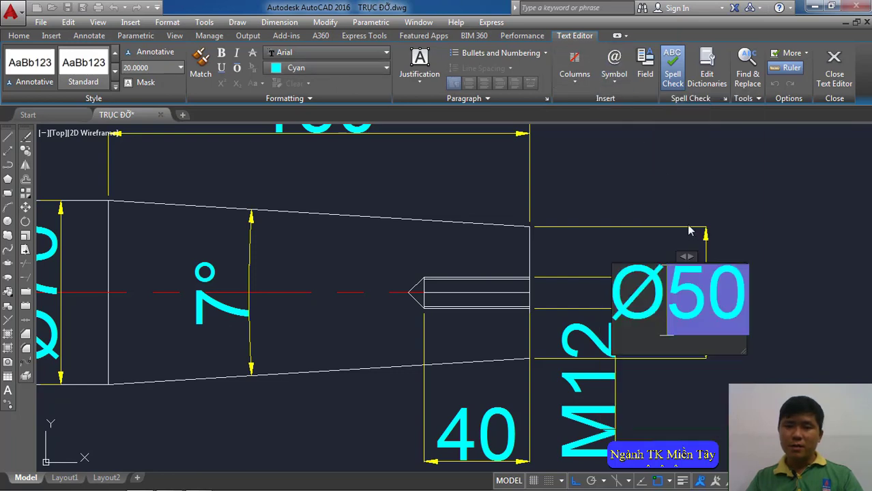
left_click(763, 236)
scroll(730, 280, "down", 3)
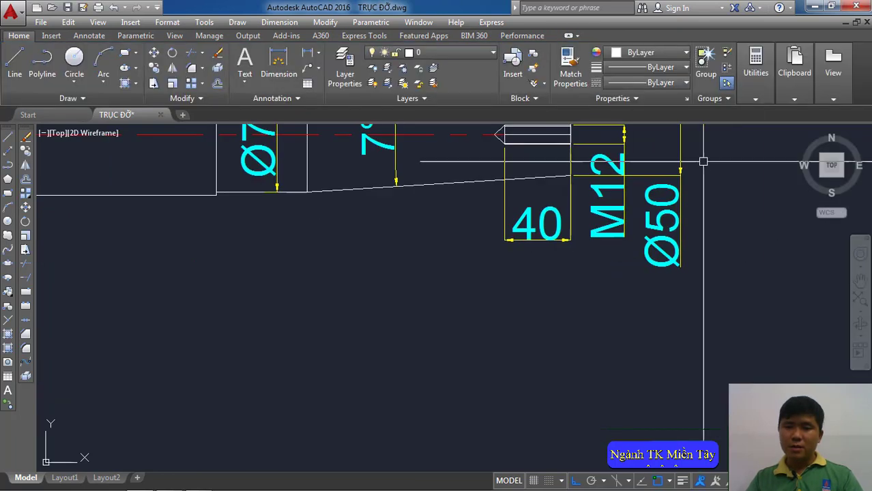
Step: Move the M12 dimension beside the Ø50 dimension and frame the whole lower shaft
left_click(608, 164)
scroll(604, 225, "up", 3)
middle_click_drag(604, 246, 605, 250)
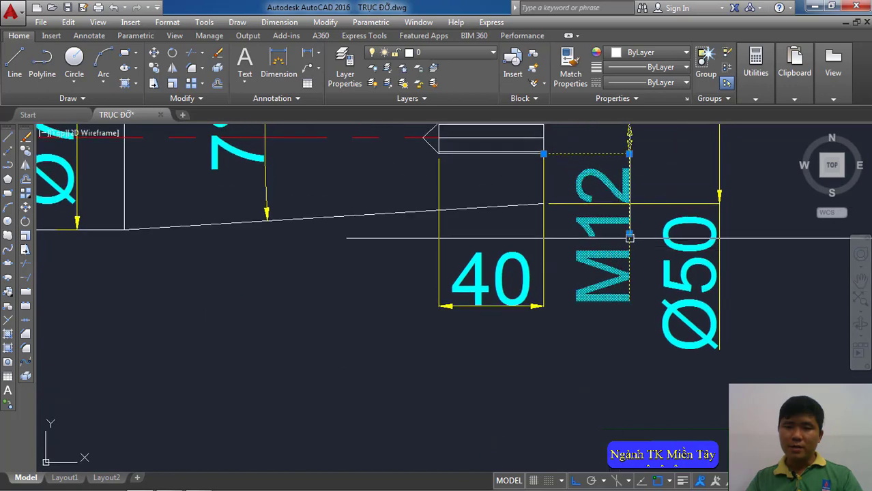
left_click(629, 233)
left_click(633, 283)
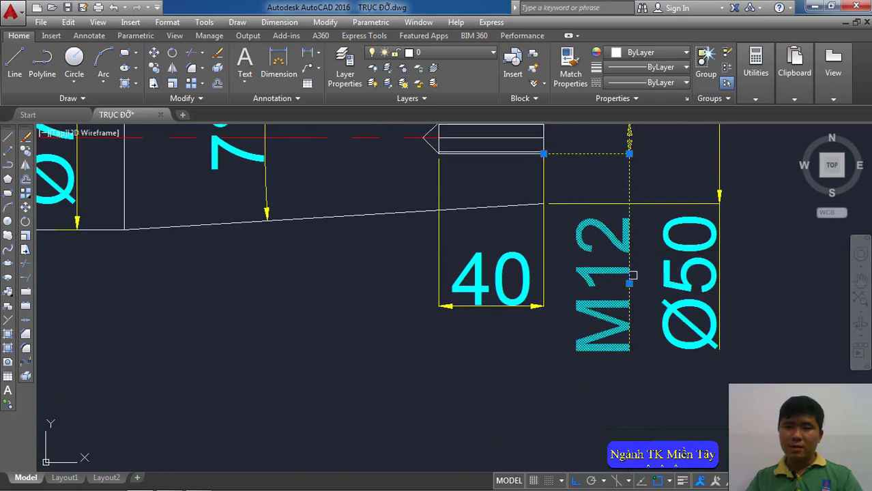
key("Escape")
scroll(642, 287, "down", 5)
middle_click_drag(593, 254, 652, 314)
Step: Paste a copy of the 'Trục đỡ' title text below the lower shaft drawing
scroll(652, 313, "down", 2)
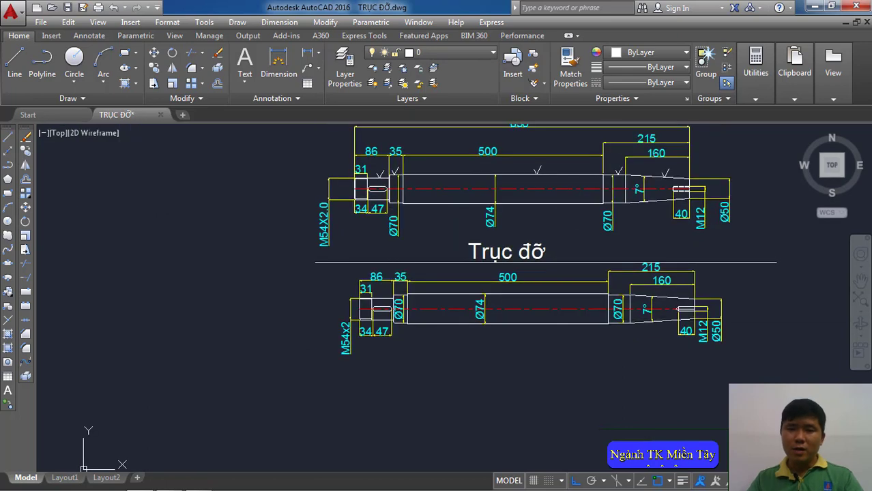
middle_click_drag(556, 269, 591, 301)
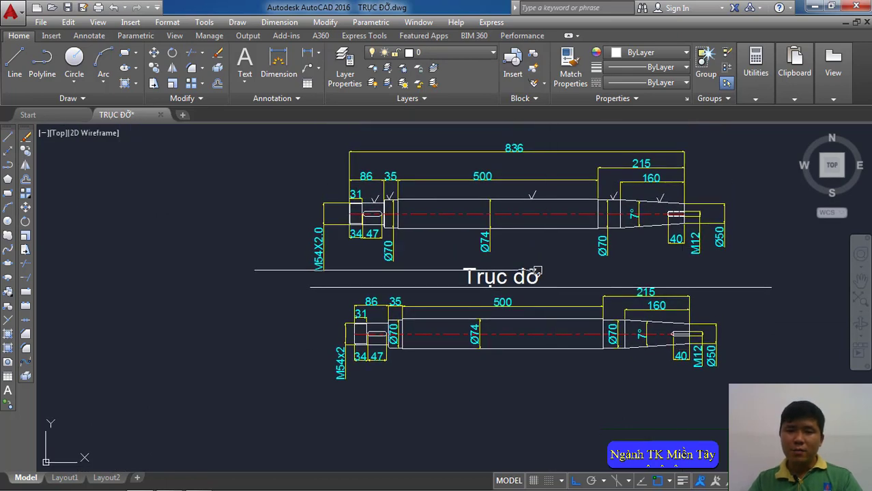
key("ctrl+c")
key("ctrl+v")
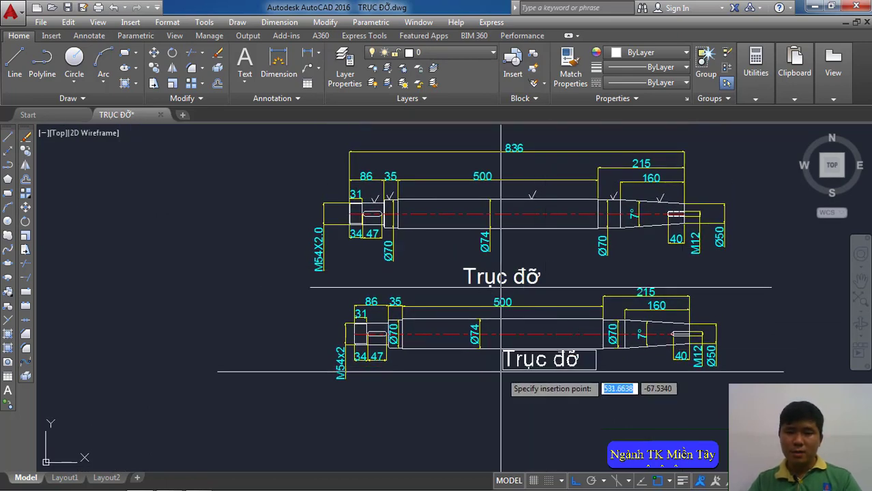
left_click(467, 386)
scroll(506, 367, "up", 2)
mouse_move(506, 367)
middle_mouse_down()
mouse_move(418, 468)
mouse_move(440, 404)
middle_mouse_up()
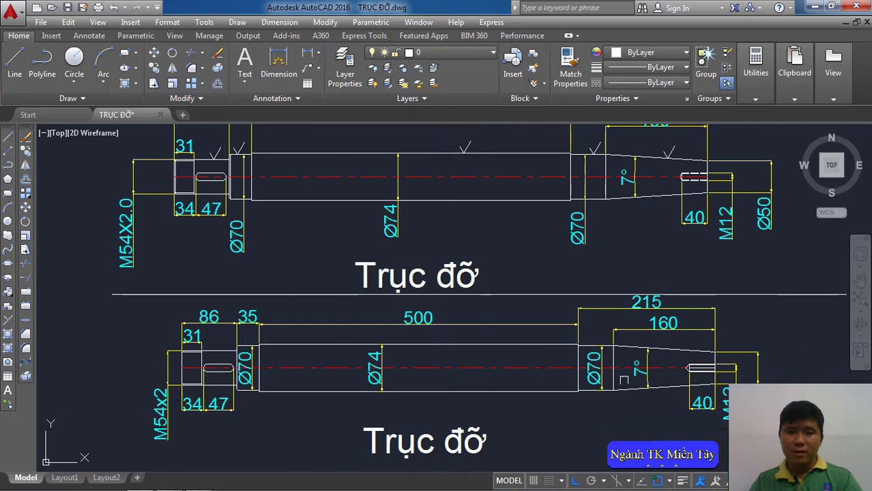
scroll(635, 376, "down", 2)
middle_click_drag(586, 368, 569, 341)
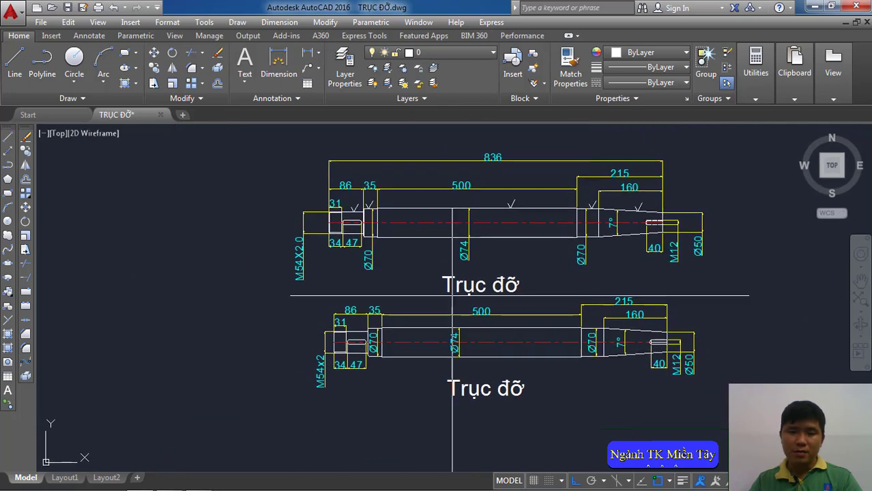
Step: Dimension the lower shaft's overall length of 836 from left end to right end, below it
left_click(308, 52)
scroll(525, 362, "up", 4)
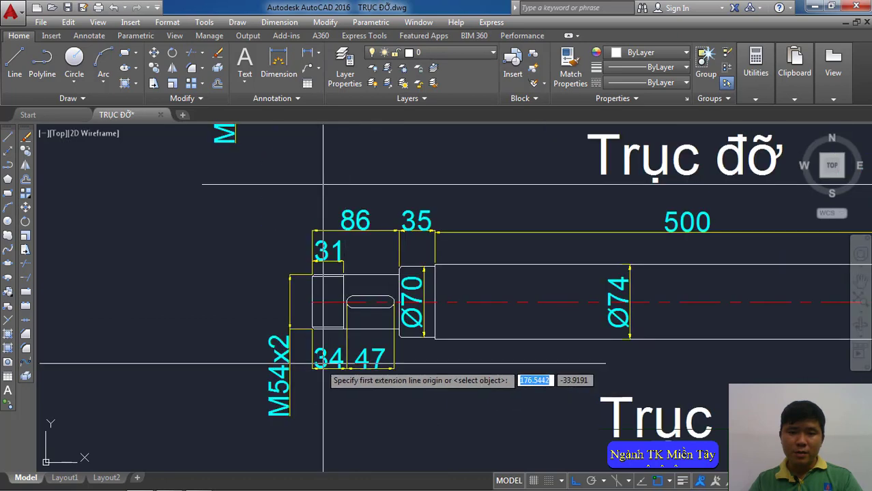
scroll(525, 362, "up", 4)
scroll(495, 212, "up", 3)
left_click(273, 201)
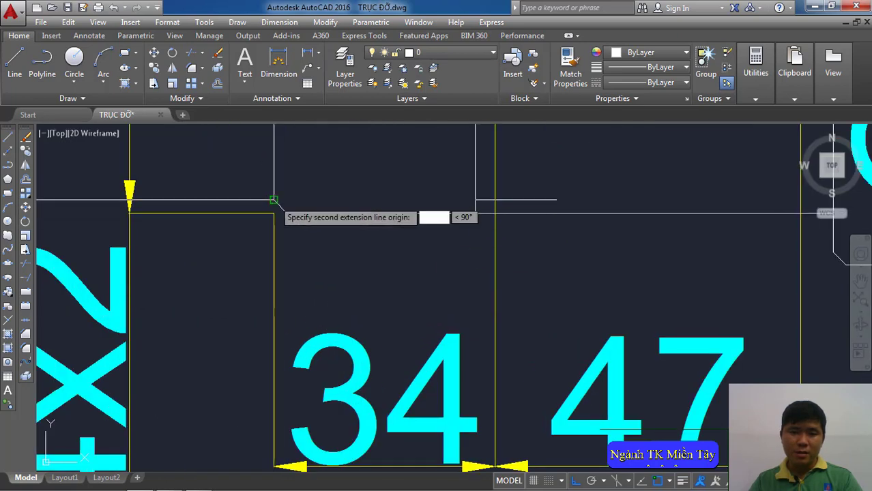
scroll(355, 218, "down", 5)
scroll(338, 258, "down", 5)
middle_click_drag(339, 258, 237, 266)
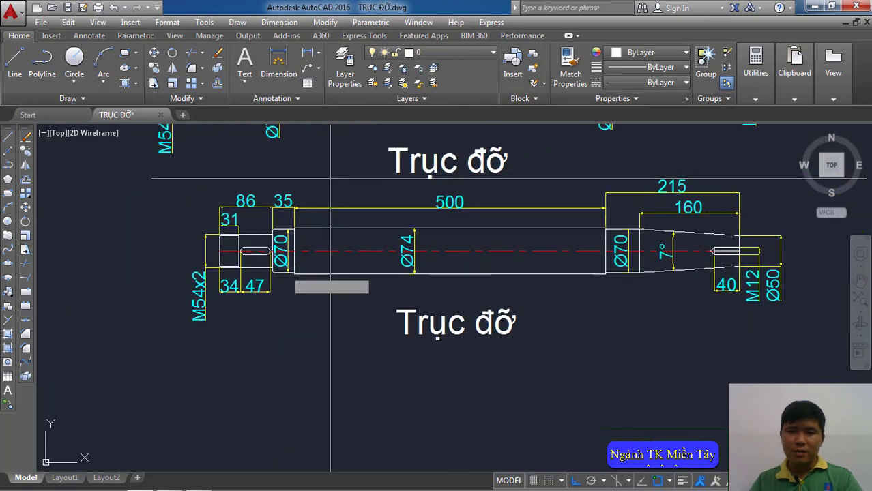
scroll(780, 263, "up", 5)
scroll(780, 262, "up", 2)
left_click(780, 262)
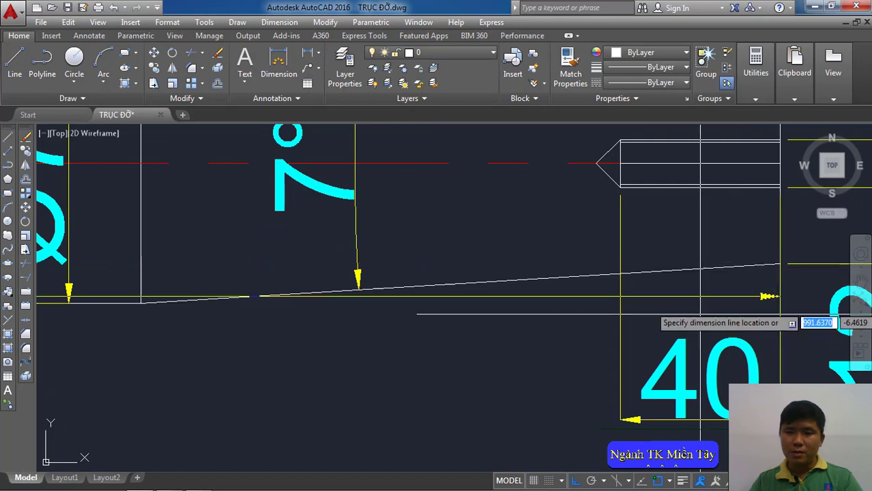
scroll(689, 273, "down", 5)
scroll(689, 253, "down", 1)
left_click(683, 306)
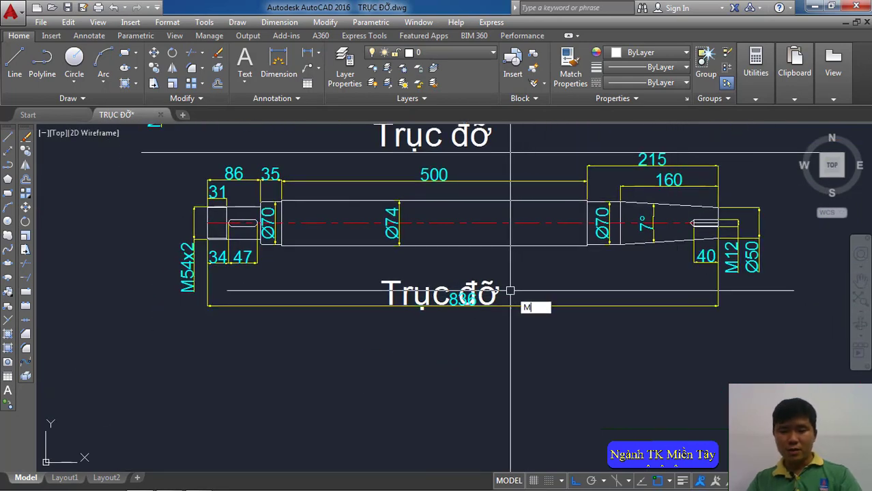
Step: Move the lower 'Trục đỡ' title down beneath the 836 dimension
left_click(423, 295)
left_click(409, 299)
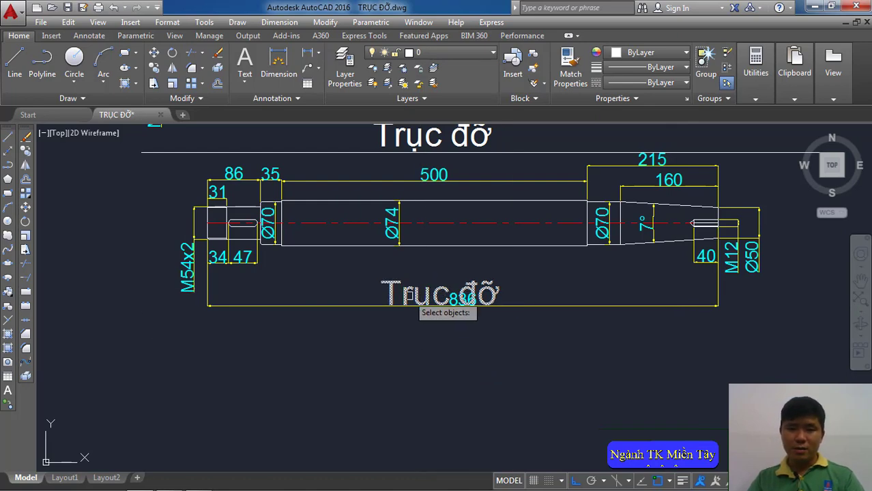
key("Return")
left_click(436, 334)
left_click(436, 367)
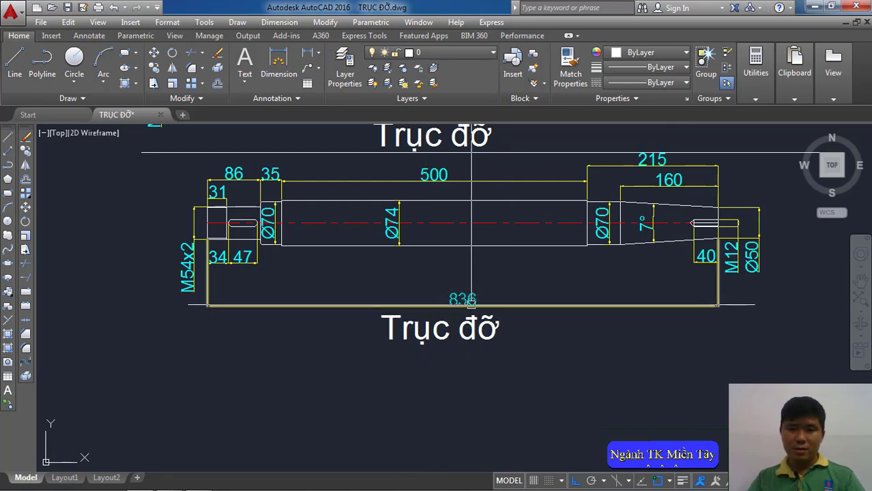
Step: Pull the 836 dimension line up closer to the lower shaft
left_click(471, 300)
scroll(472, 301, "up", 2)
scroll(467, 299, "down", 2)
left_click(462, 297)
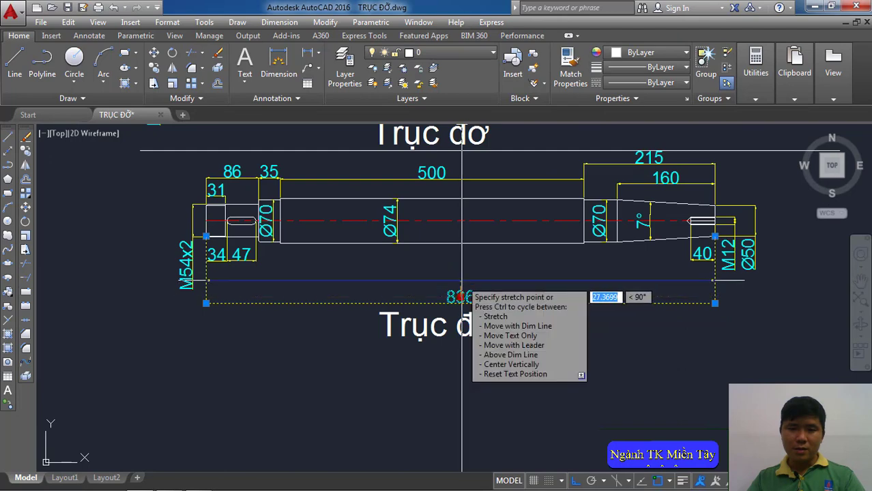
left_click(461, 275)
middle_click_drag(488, 337, 494, 346)
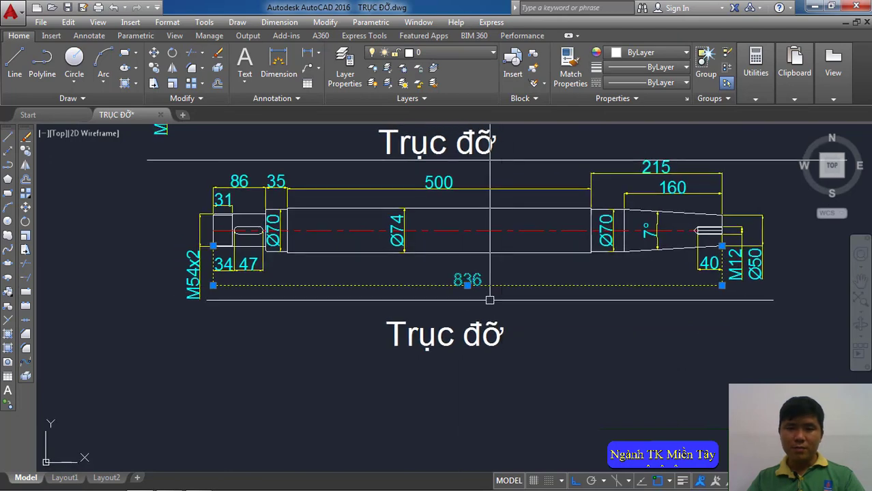
Step: Shift the 'Trục đỡ' title up so it sits just below the 836 dimension
left_click(495, 349)
key("m")
key("Return")
left_click(536, 376)
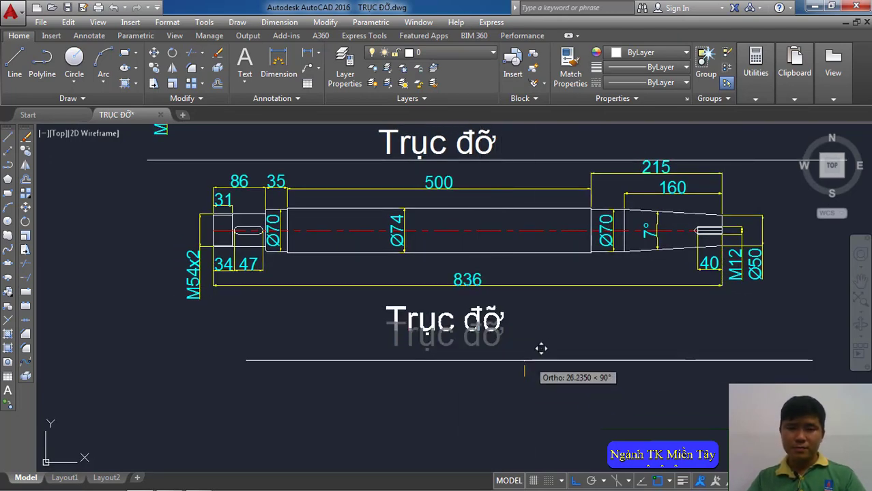
left_click(533, 354)
middle_click_drag(533, 354, 516, 465)
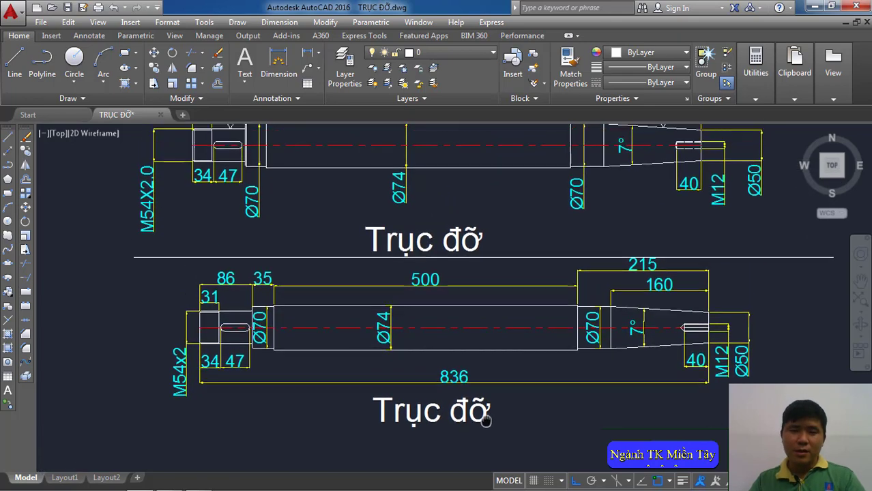
scroll(501, 353, "down", 3)
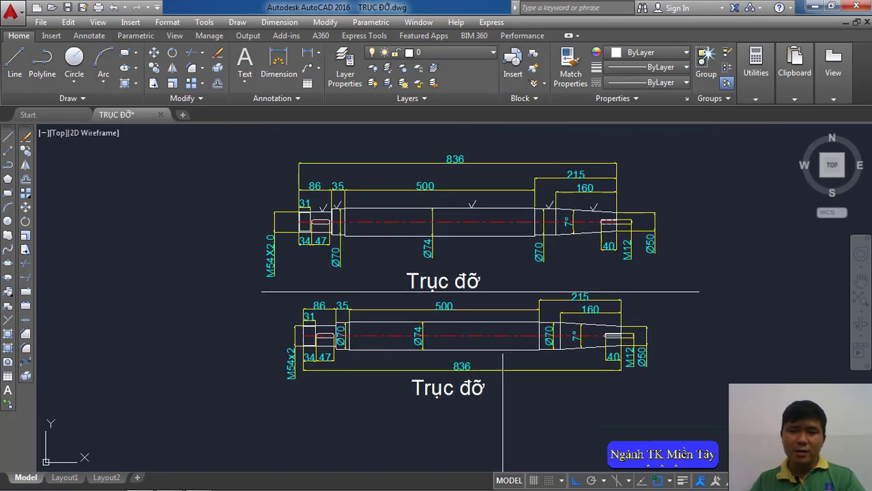
mouse_move(389, 336)
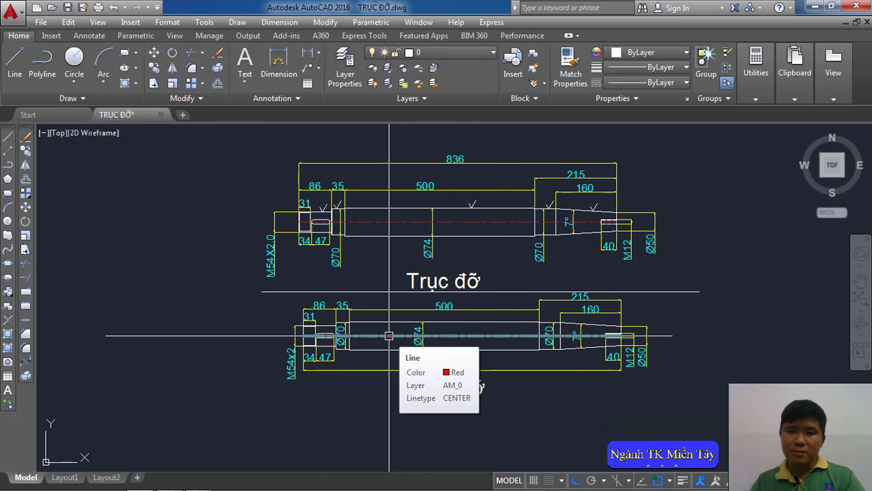
scroll(388, 336, "up", 2)
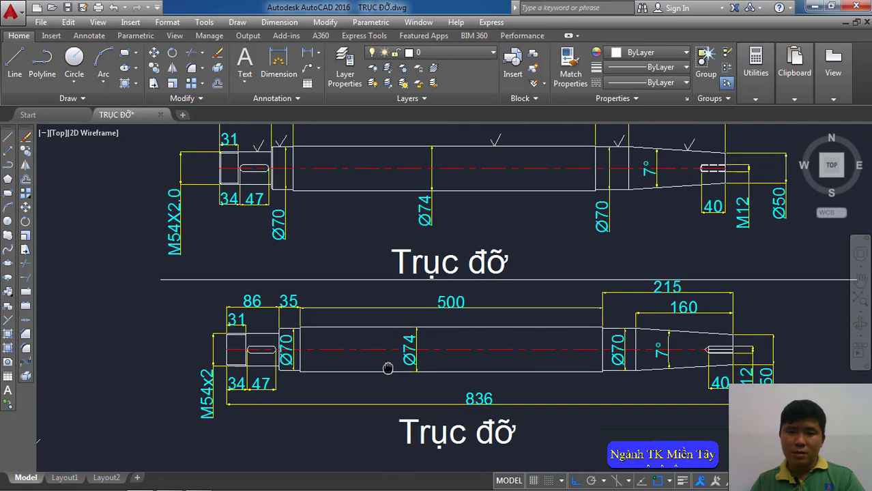
middle_click_drag(389, 341, 380, 387)
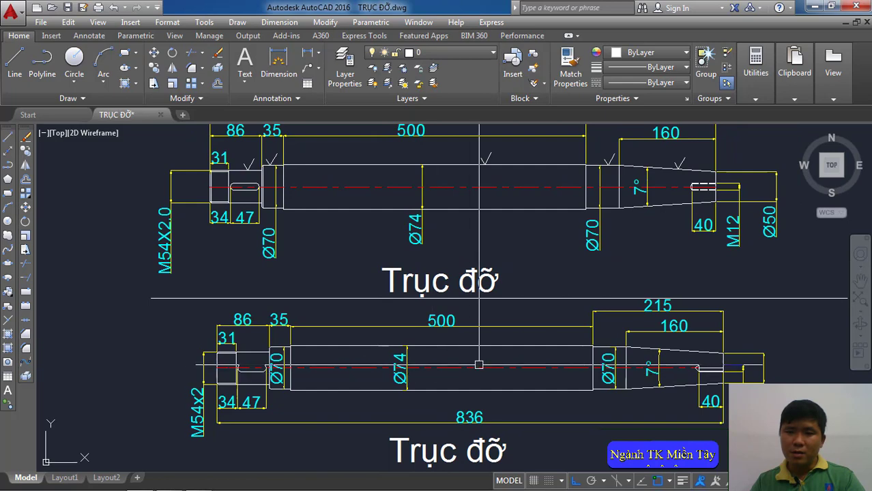
middle_click_drag(479, 365, 471, 371)
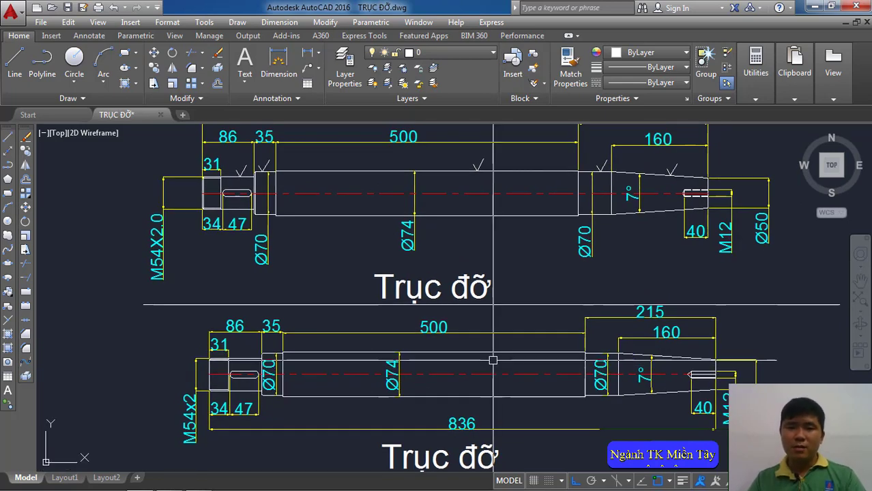
scroll(492, 360, "down", 2)
scroll(492, 361, "up", 2)
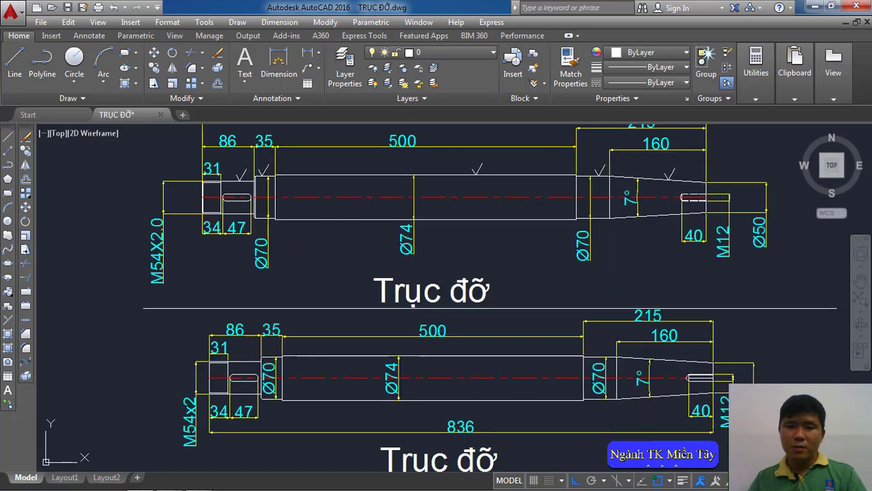
middle_click_drag(492, 363, 491, 357)
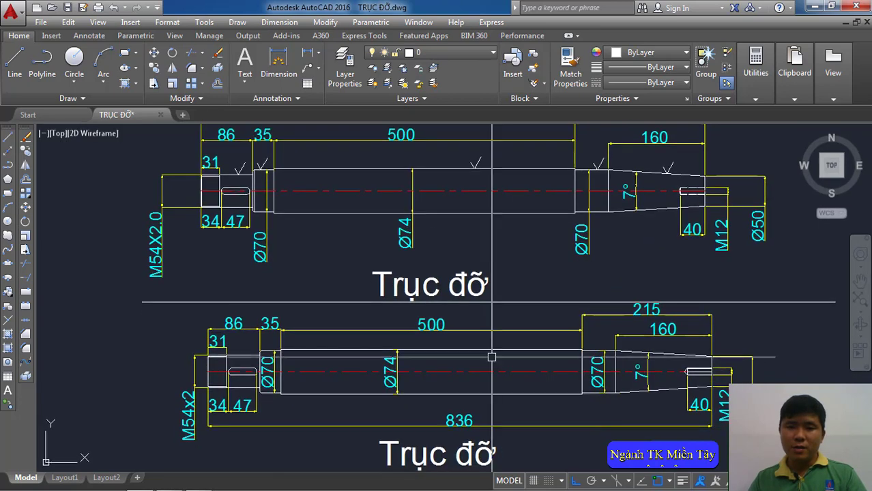
scroll(491, 357, "down", 3)
scroll(491, 349, "up", 1)
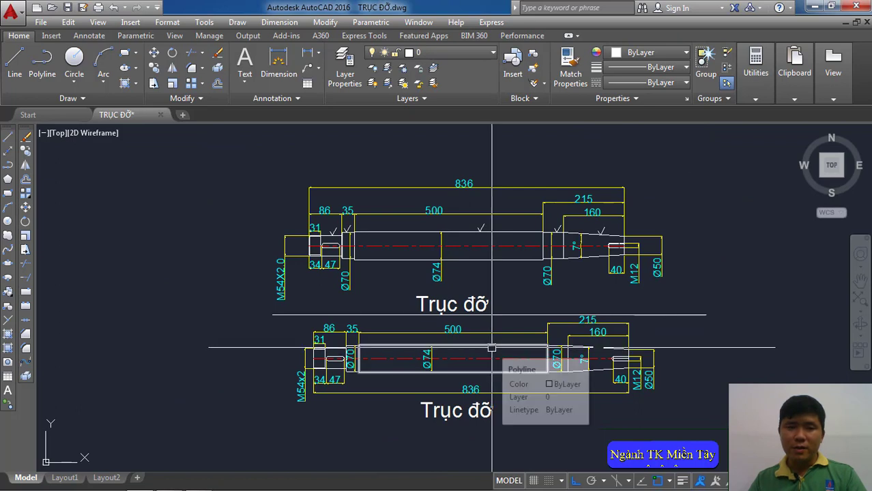
key("space")
mouse_move(522, 363)
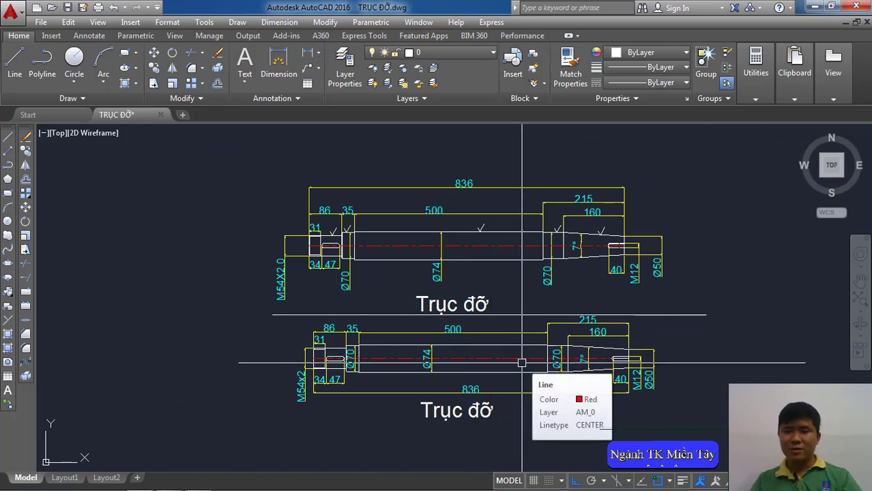